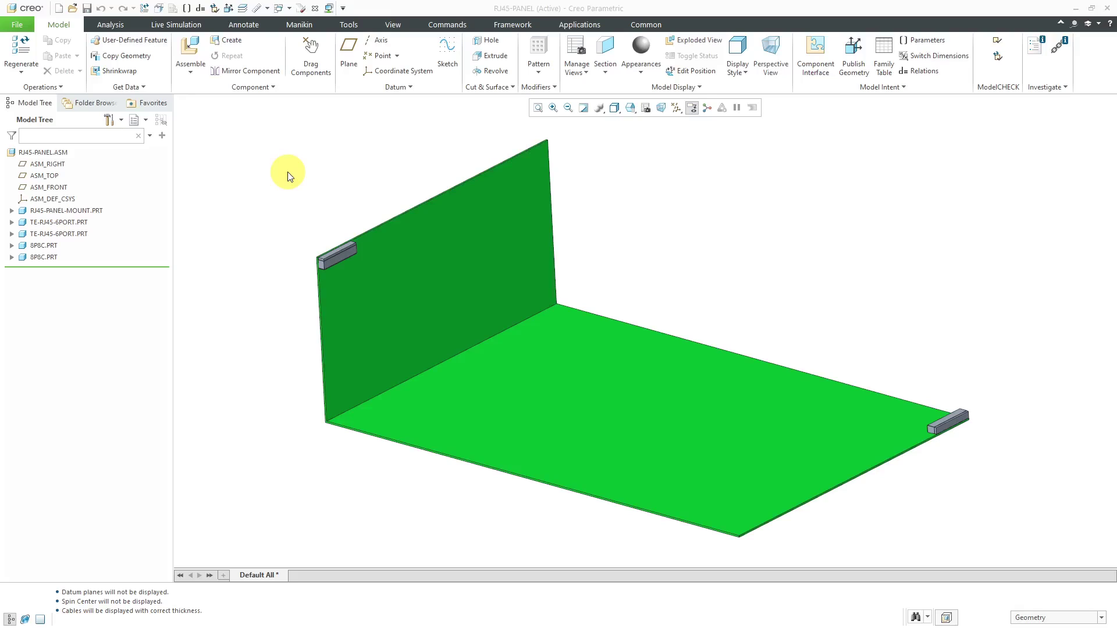
- Set both TE-RJ45-6PORT.PRT components to the Transparent component display style
{"action": "left_click", "coordinate": [54, 223]}
{"action": "left_click", "coordinate": [66, 234], "text": "ctrl"}
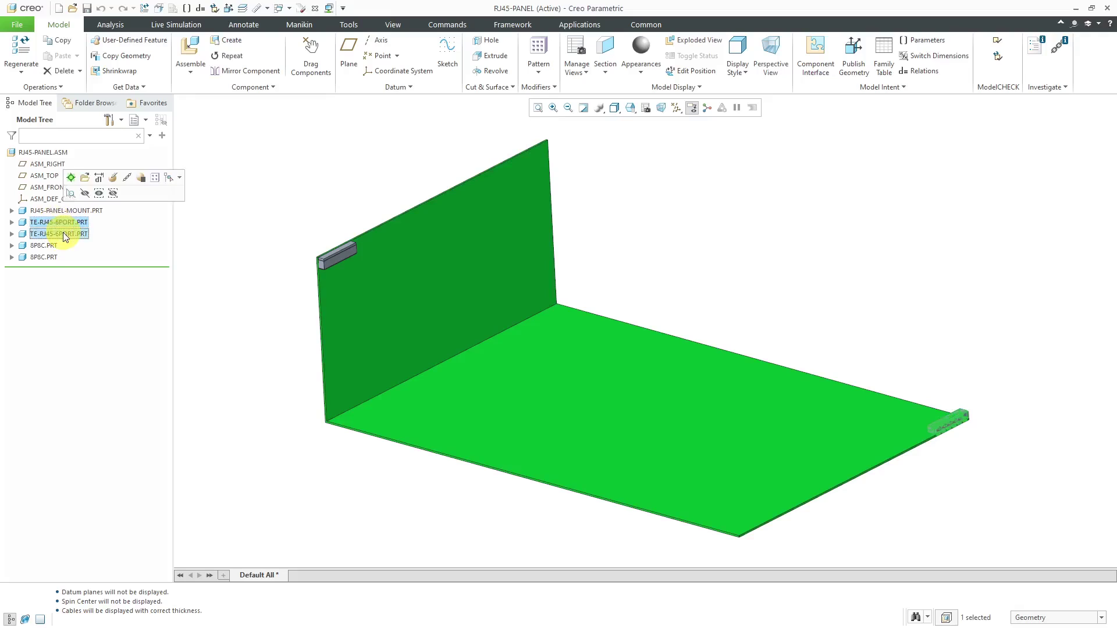
{"action": "left_click", "coordinate": [688, 91]}
{"action": "mouse_move", "coordinate": [685, 111]}
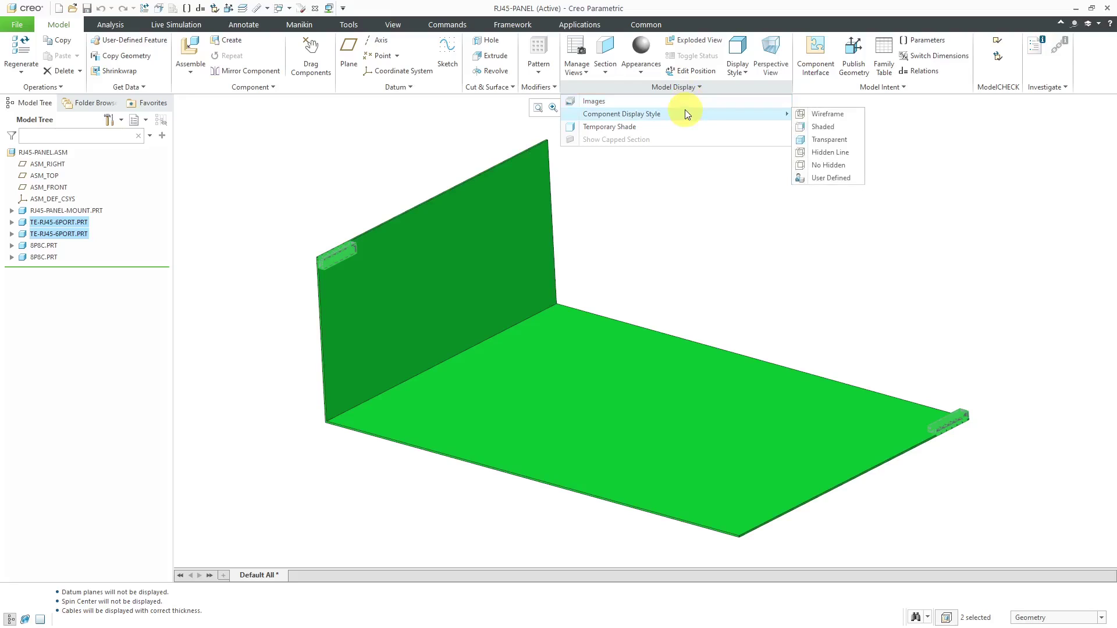
{"action": "left_click", "coordinate": [829, 140]}
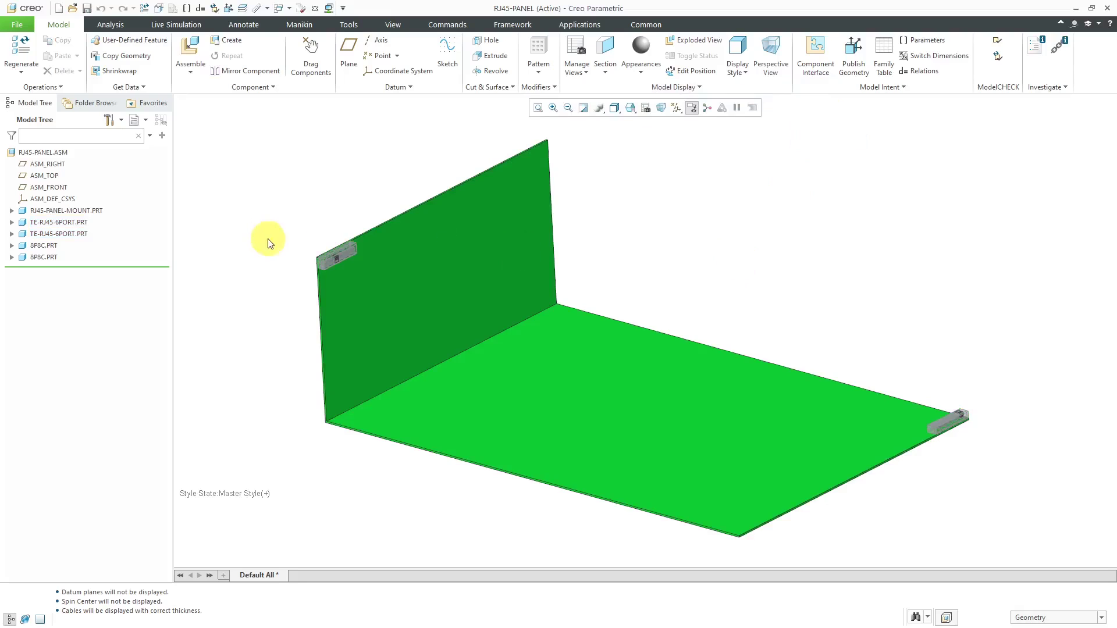
- Examine the 8P8C.PRT plug seated inside the transparent six-port connector on the upright panel and locate the 8P8C parts in the assembly
{"action": "scroll", "coordinate": [325, 278], "scroll_direction": "down", "scroll_amount": 8}
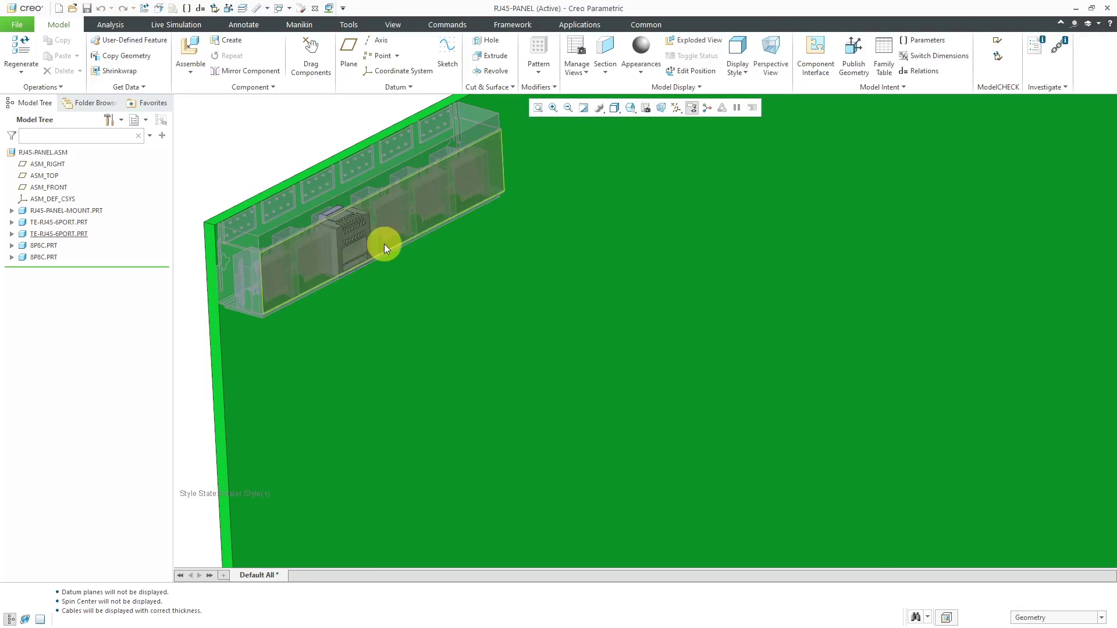
{"action": "scroll", "coordinate": [384, 245], "scroll_direction": "up", "scroll_amount": 10}
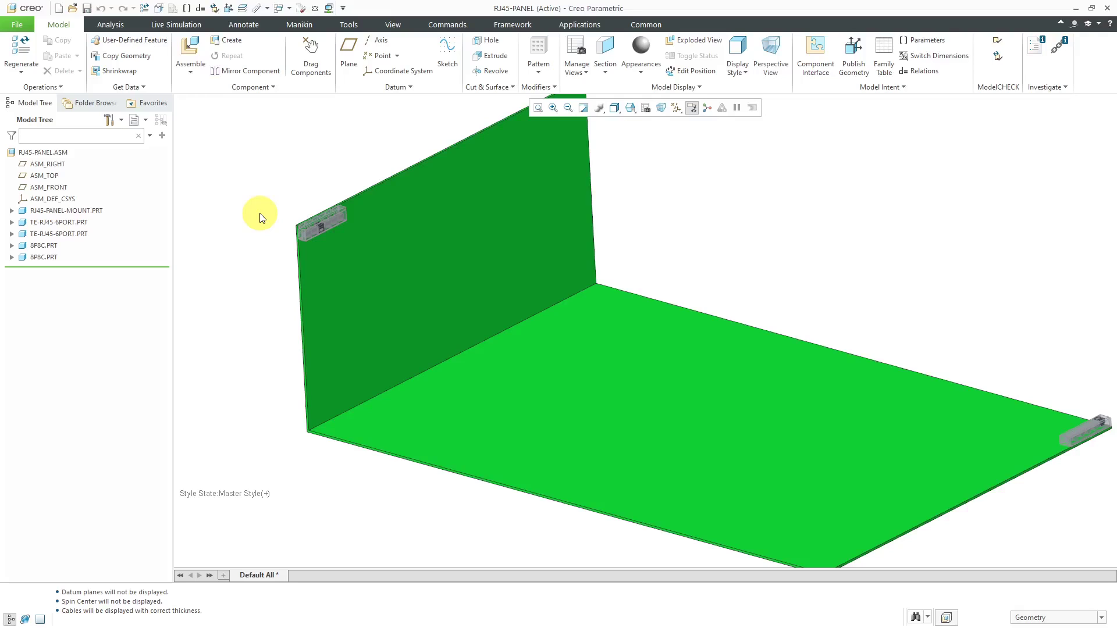
{"action": "left_click", "coordinate": [38, 247]}
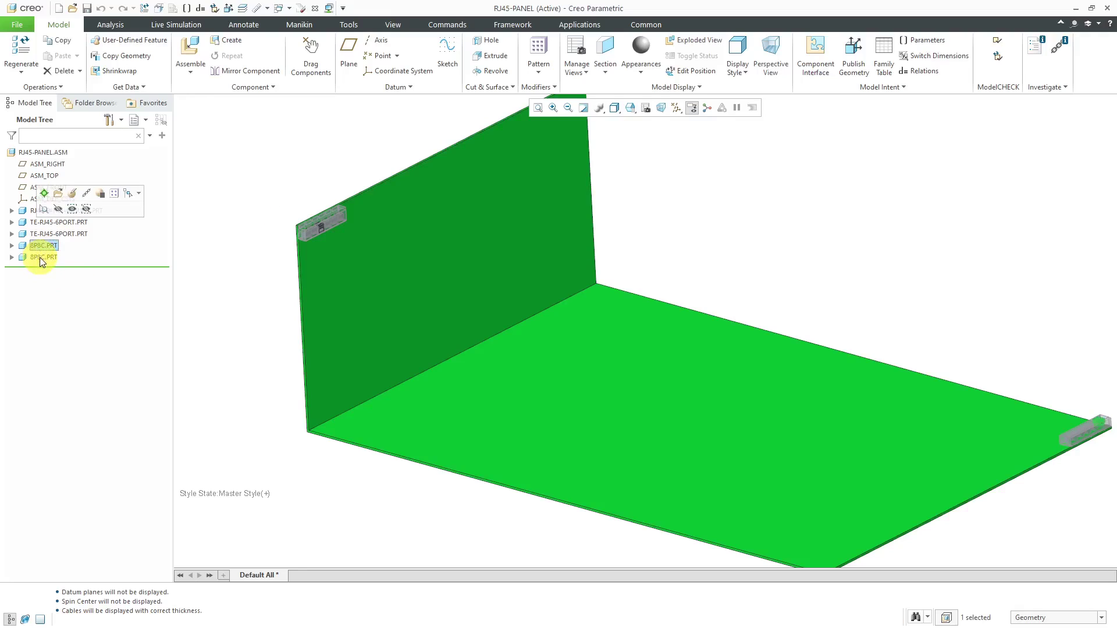
{"action": "left_click", "coordinate": [218, 256]}
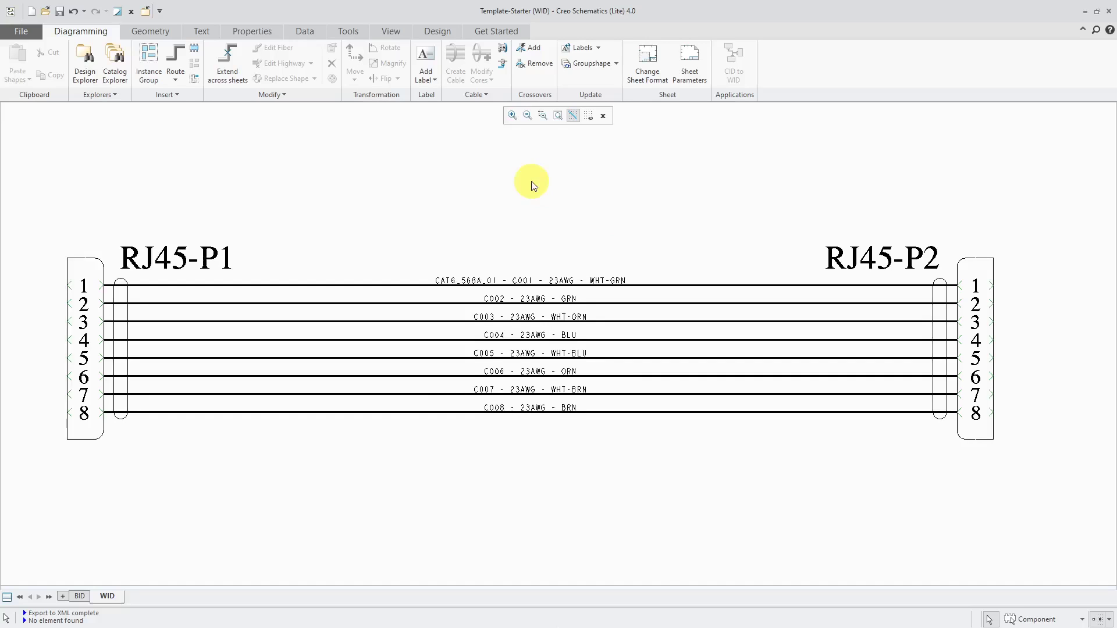
- In Creo Schematics, open the design's Datatable Explorer and review the CAT_Cable datatable in Cables/CAT6, including its full $$datasettype$$ values
{"action": "left_click", "coordinate": [435, 33]}
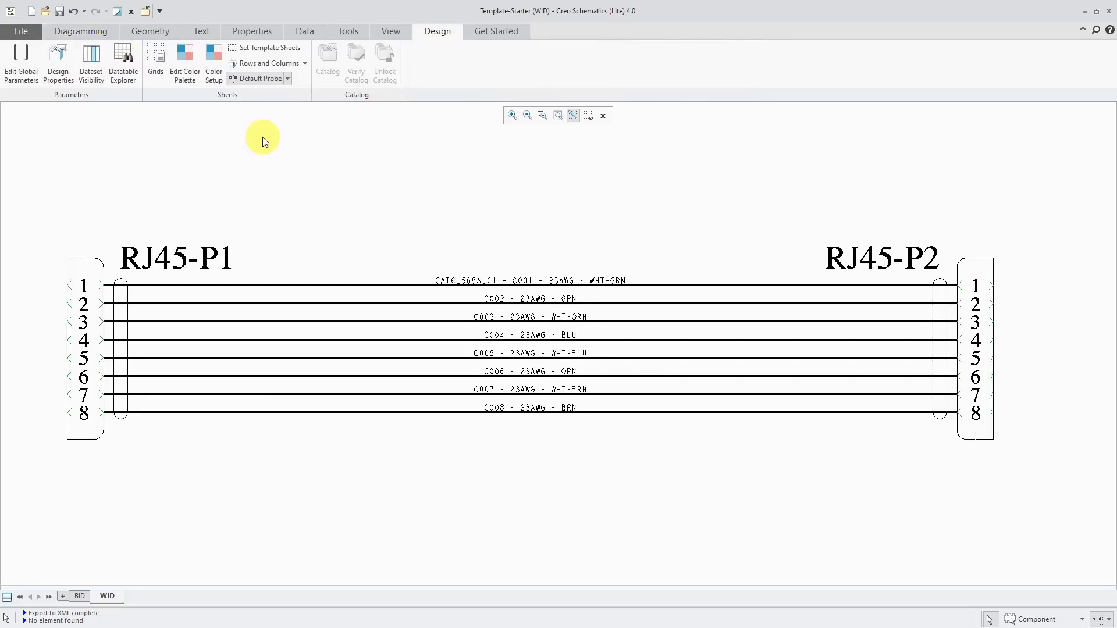
{"action": "left_click", "coordinate": [117, 78]}
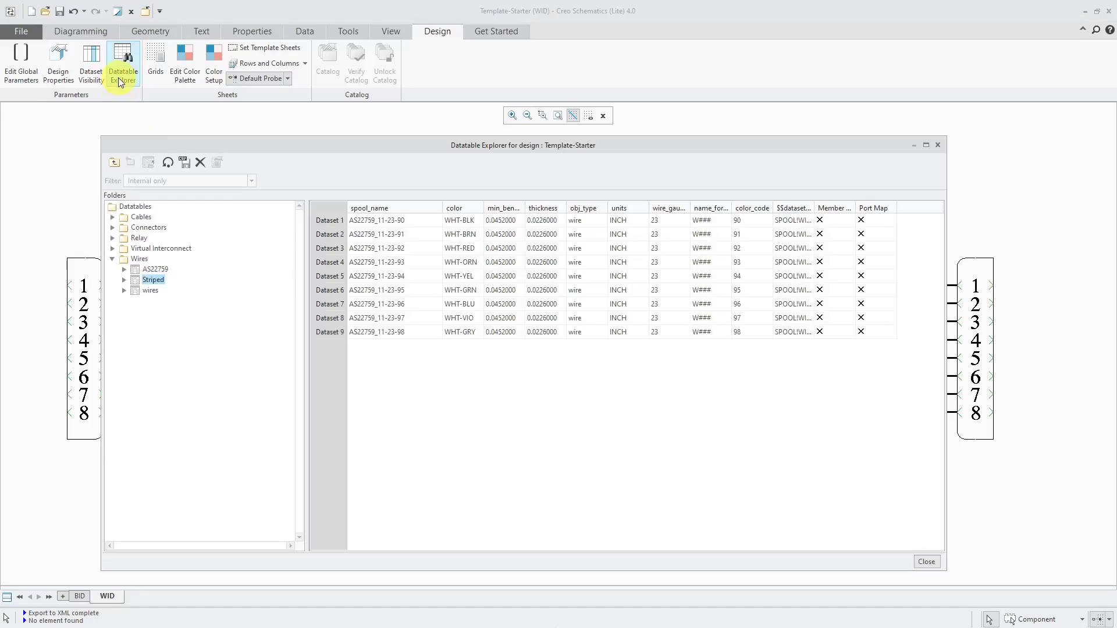
{"action": "left_click", "coordinate": [113, 217]}
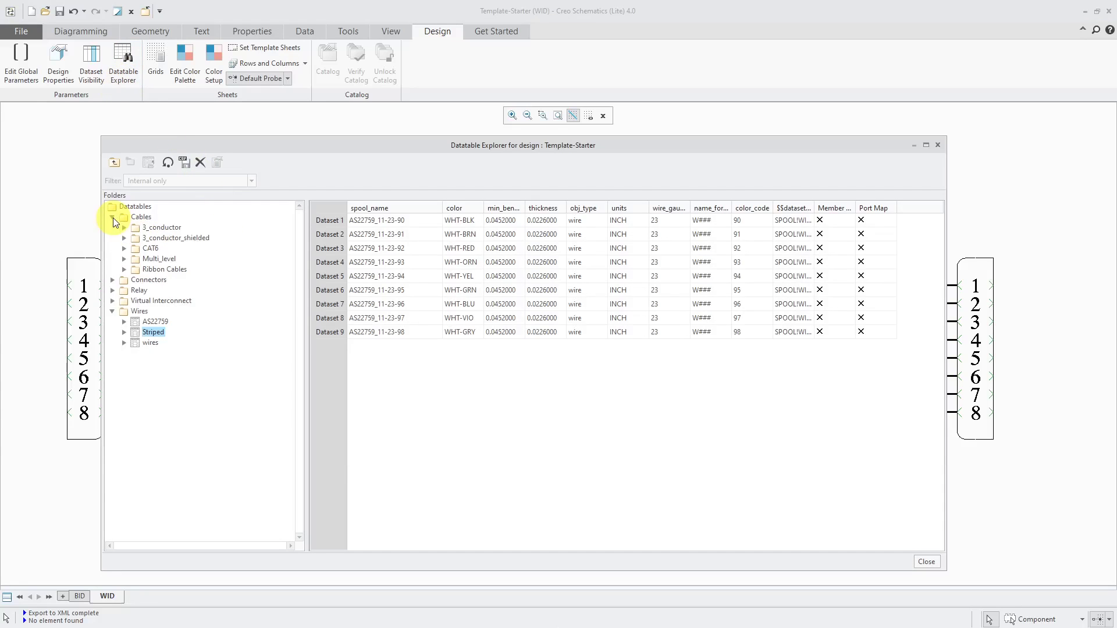
{"action": "left_click", "coordinate": [126, 248]}
{"action": "left_click", "coordinate": [173, 258]}
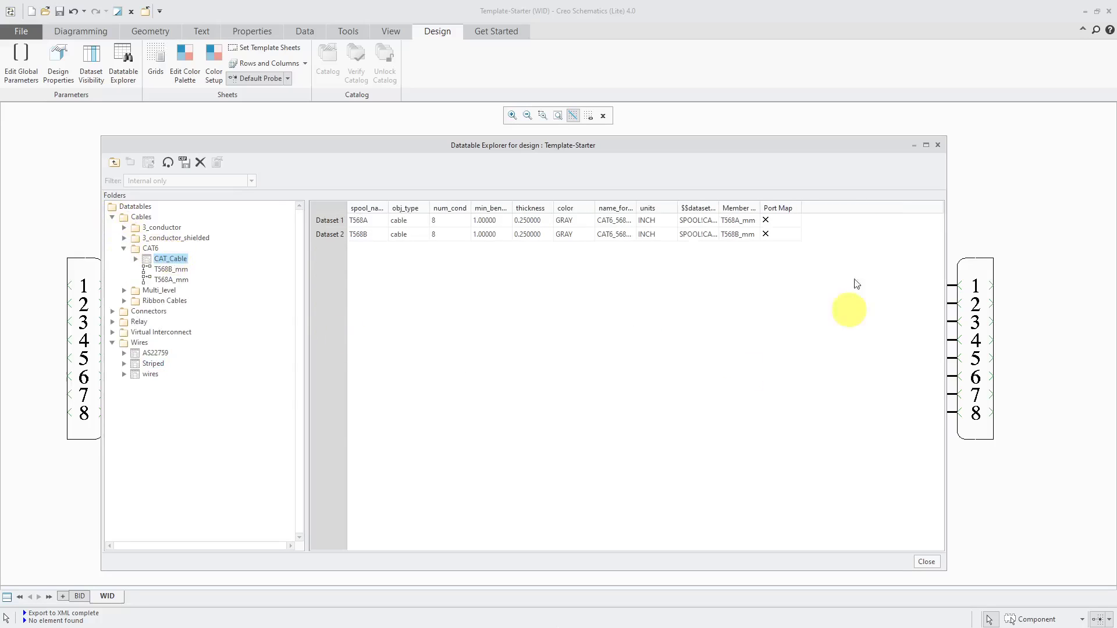
{"action": "left_click_drag", "start_coordinate": [720, 206], "coordinate": [783, 208]}
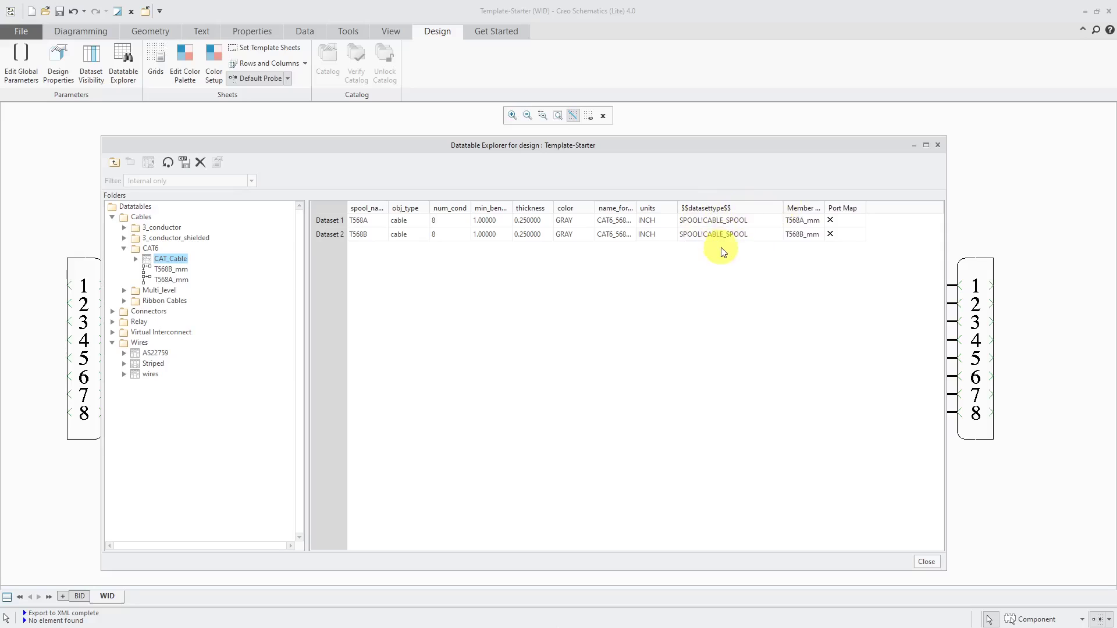
{"action": "right_click", "coordinate": [173, 258]}
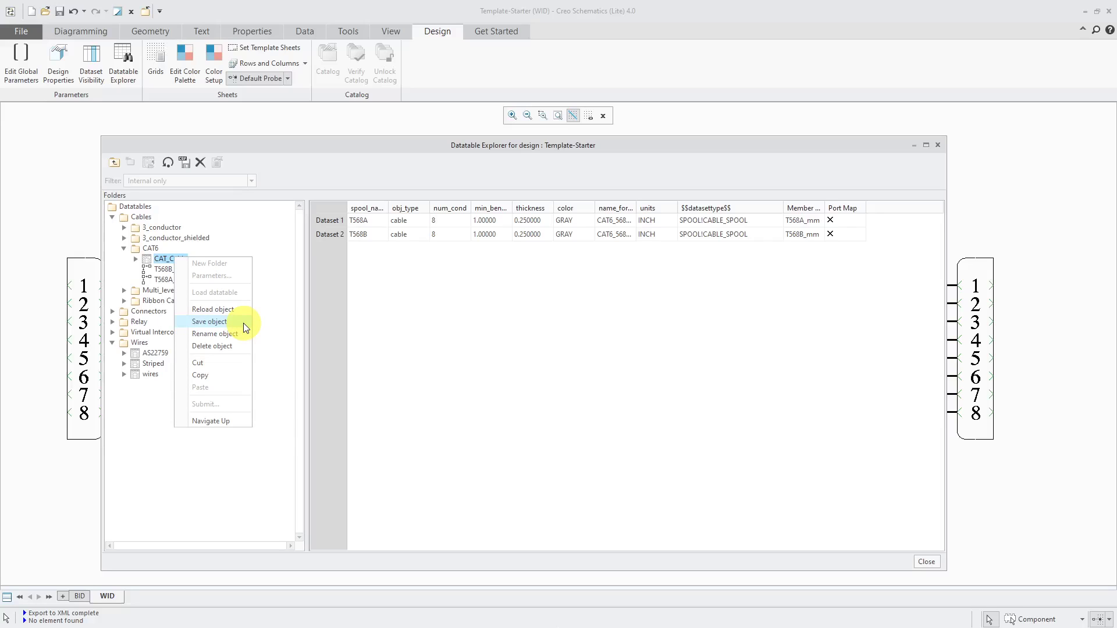
{"action": "left_click", "coordinate": [587, 345]}
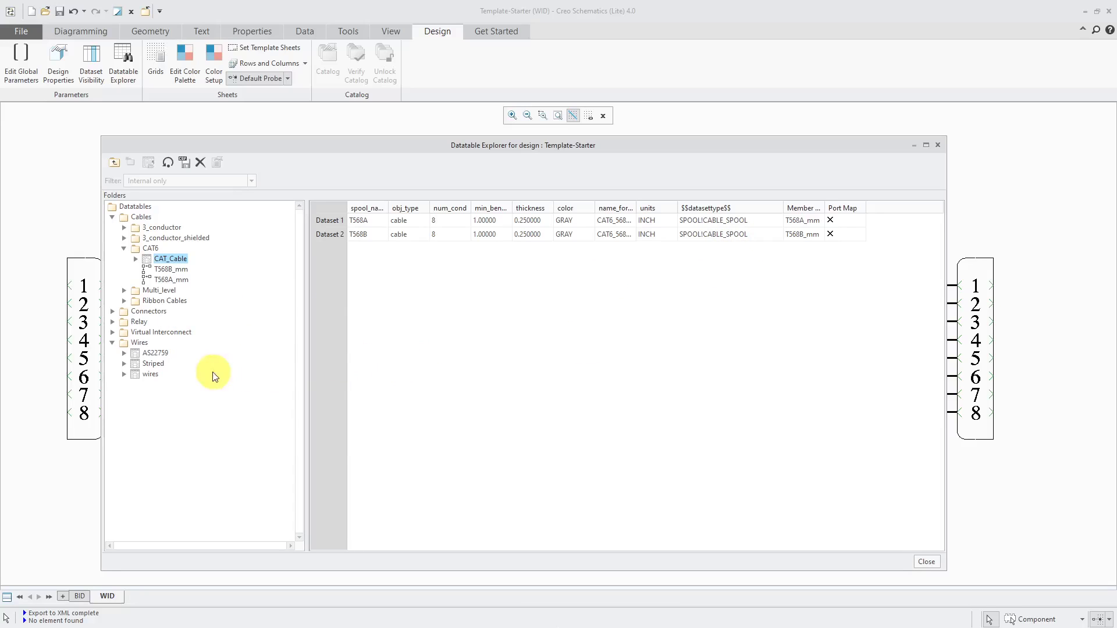
- Review the full spool names in the AS22759 and Striped wire datatables, and close the Datatable Explorer
{"action": "left_click", "coordinate": [155, 352]}
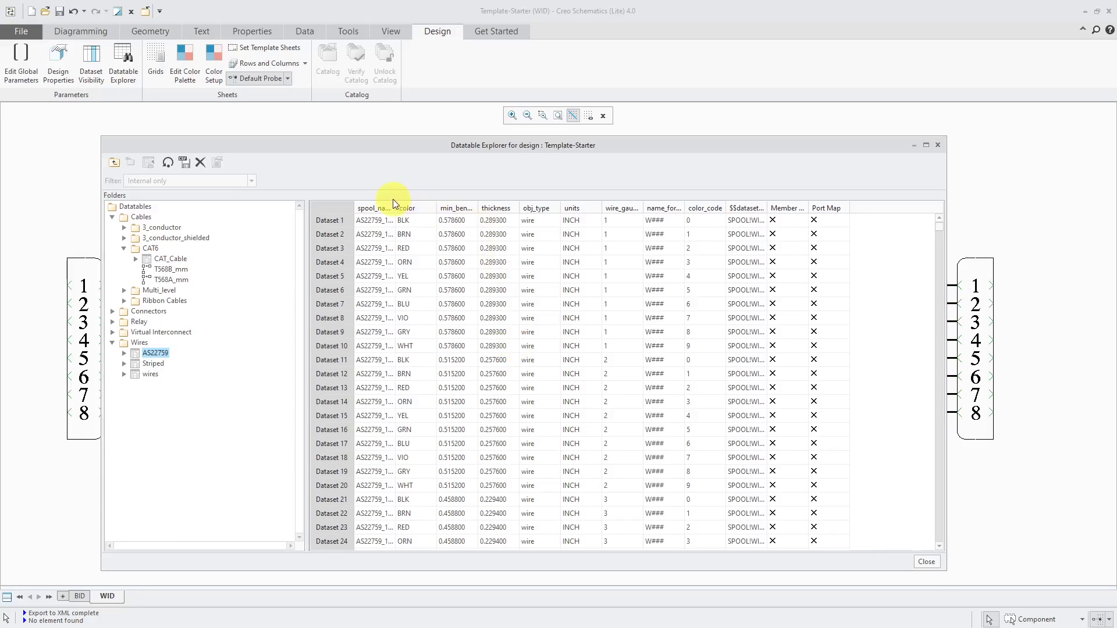
{"action": "left_click_drag", "start_coordinate": [395, 207], "coordinate": [455, 202]}
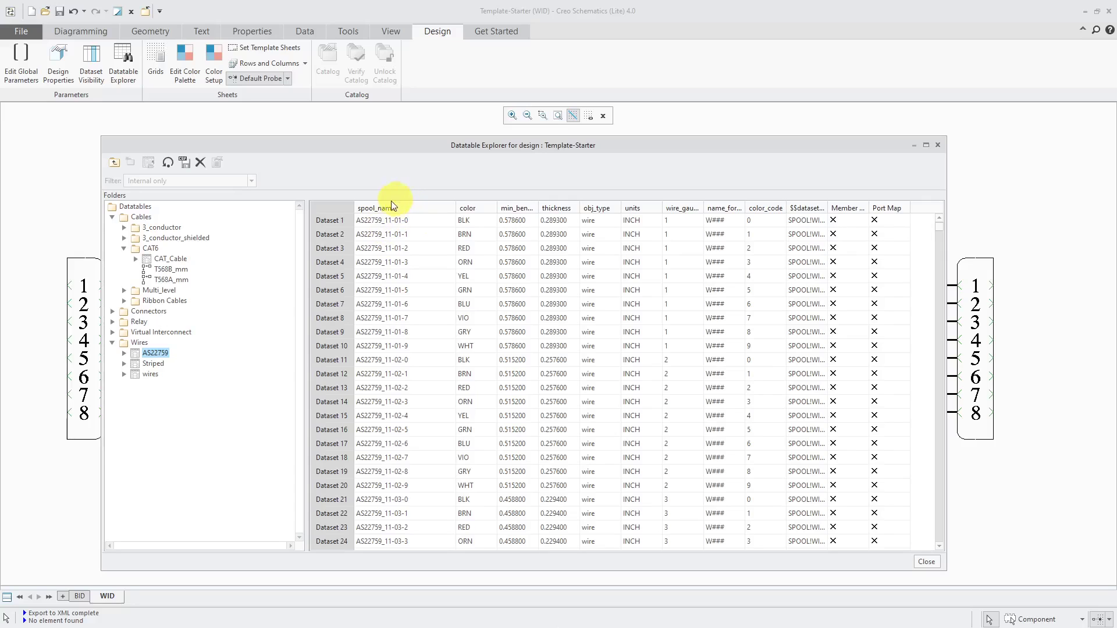
{"action": "left_click", "coordinate": [157, 364]}
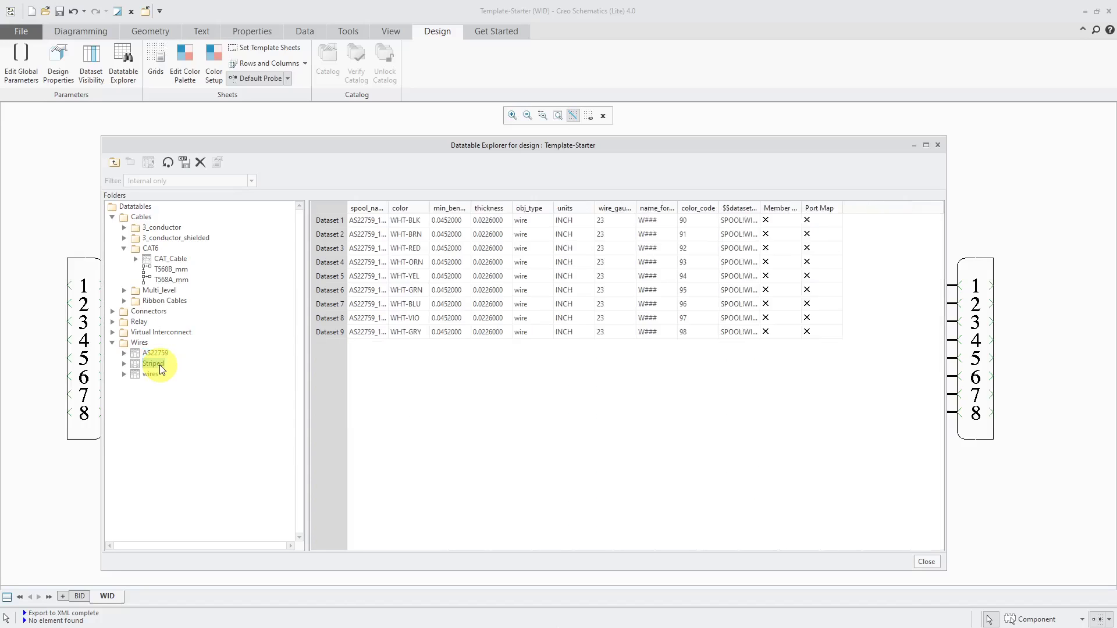
{"action": "left_click_drag", "start_coordinate": [388, 203], "coordinate": [433, 208]}
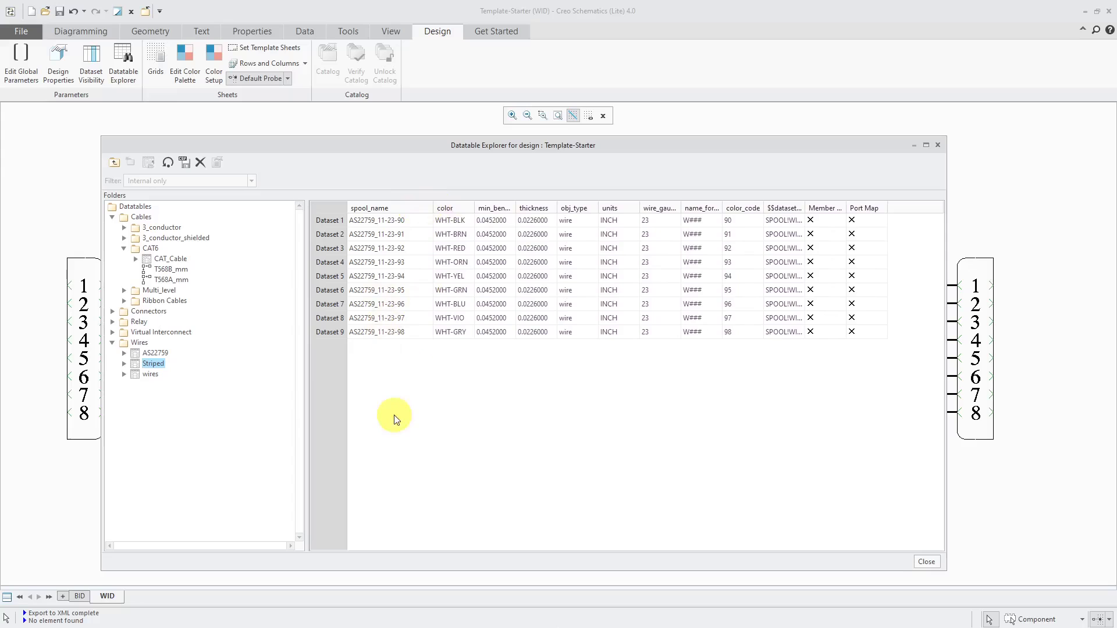
{"action": "left_click", "coordinate": [927, 561]}
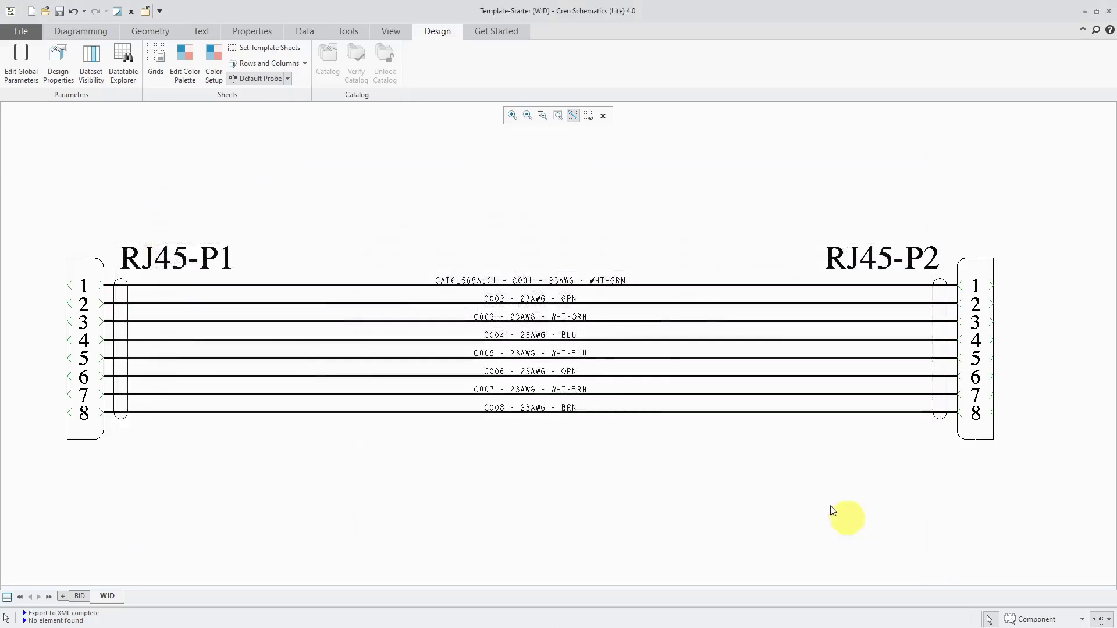
- Validate and export the current sheet to XML as CAT6.xml in the CAE_Routed folder, with Cabling as the target application
{"action": "left_click", "coordinate": [29, 33]}
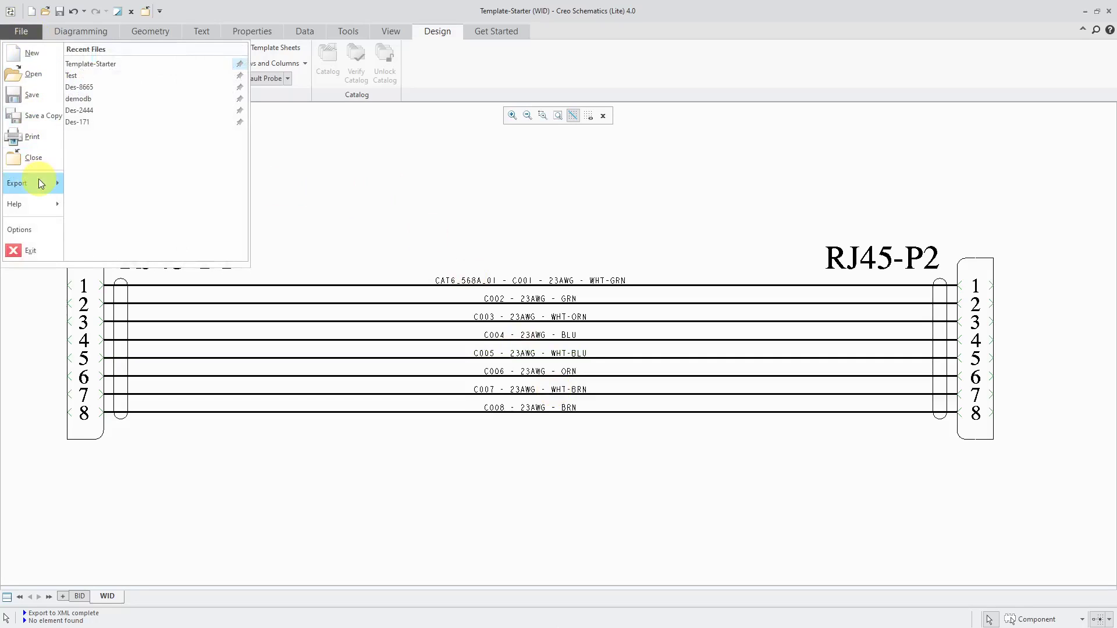
{"action": "mouse_move", "coordinate": [38, 179]}
{"action": "left_click", "coordinate": [110, 243]}
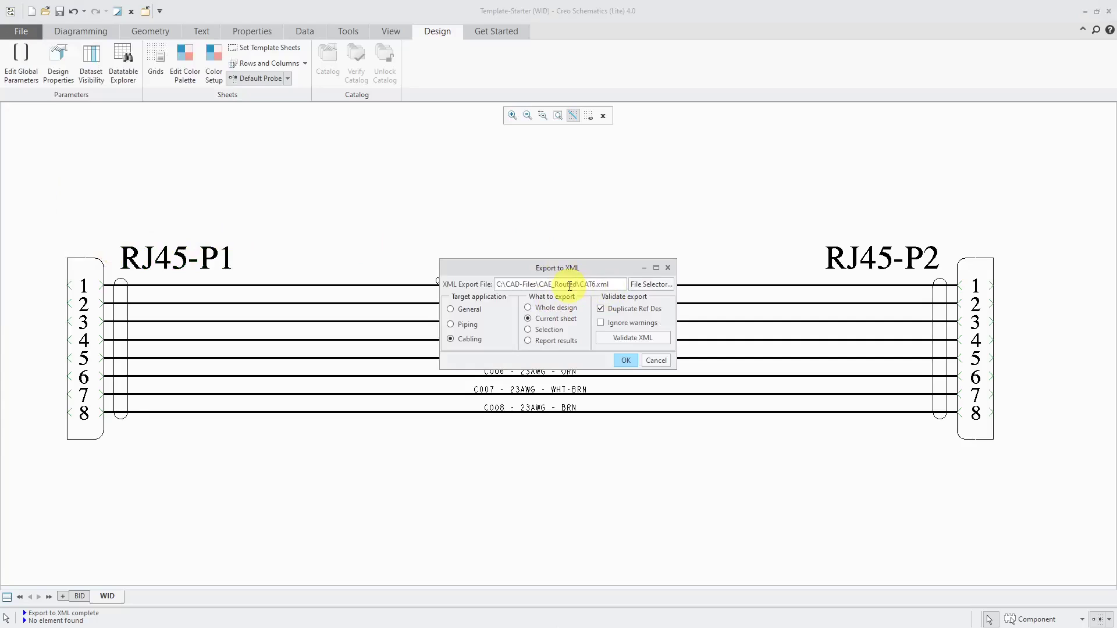
{"action": "left_click", "coordinate": [641, 288]}
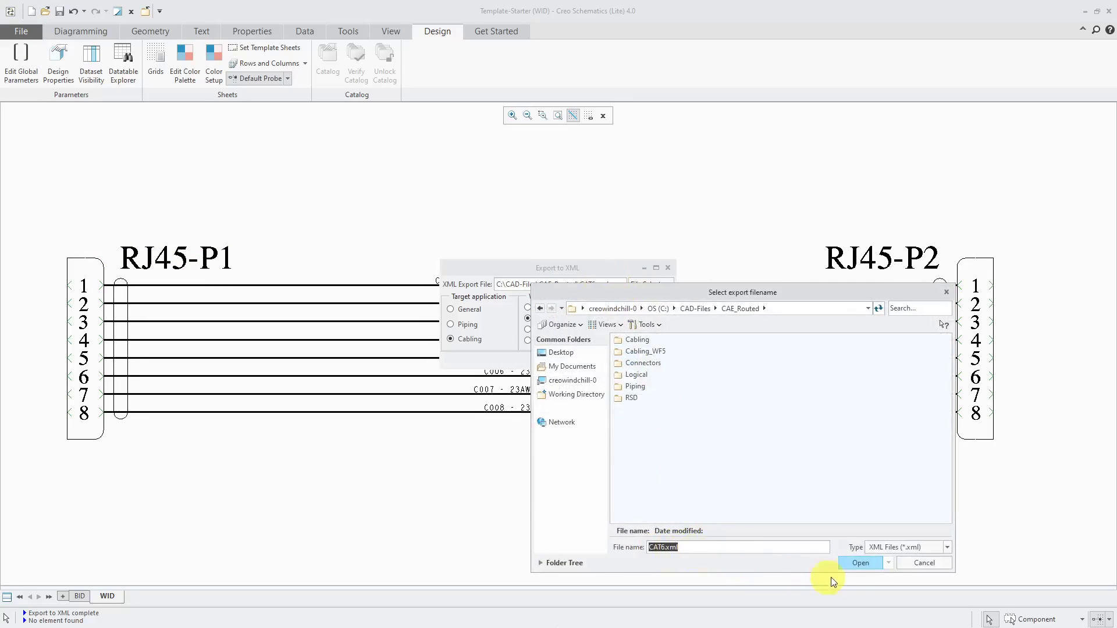
{"action": "left_click", "coordinate": [864, 563]}
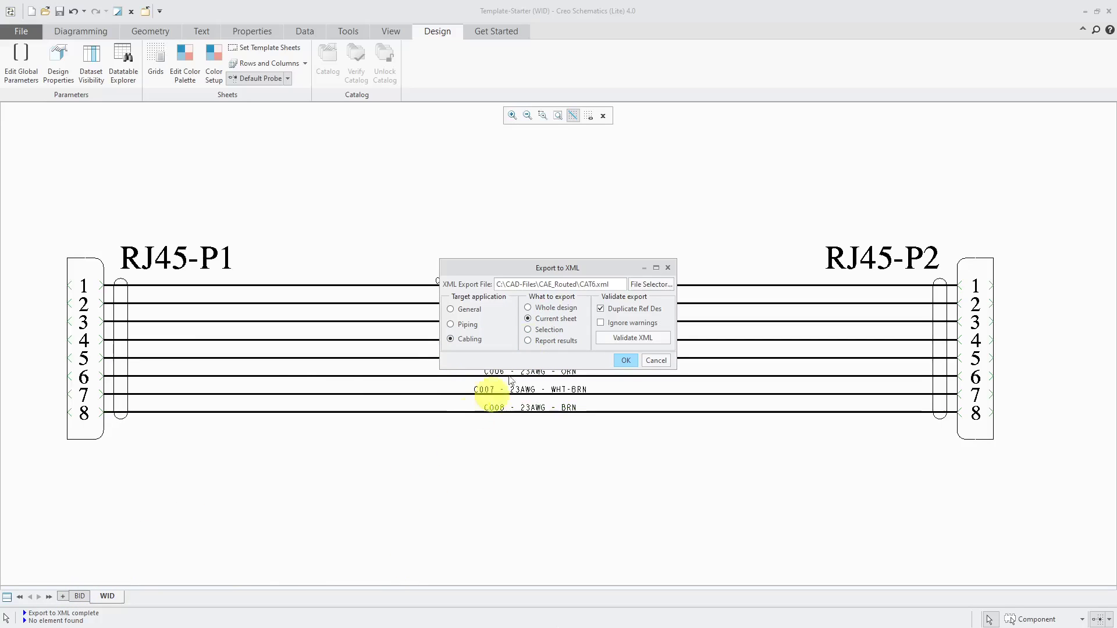
{"action": "left_click", "coordinate": [635, 338]}
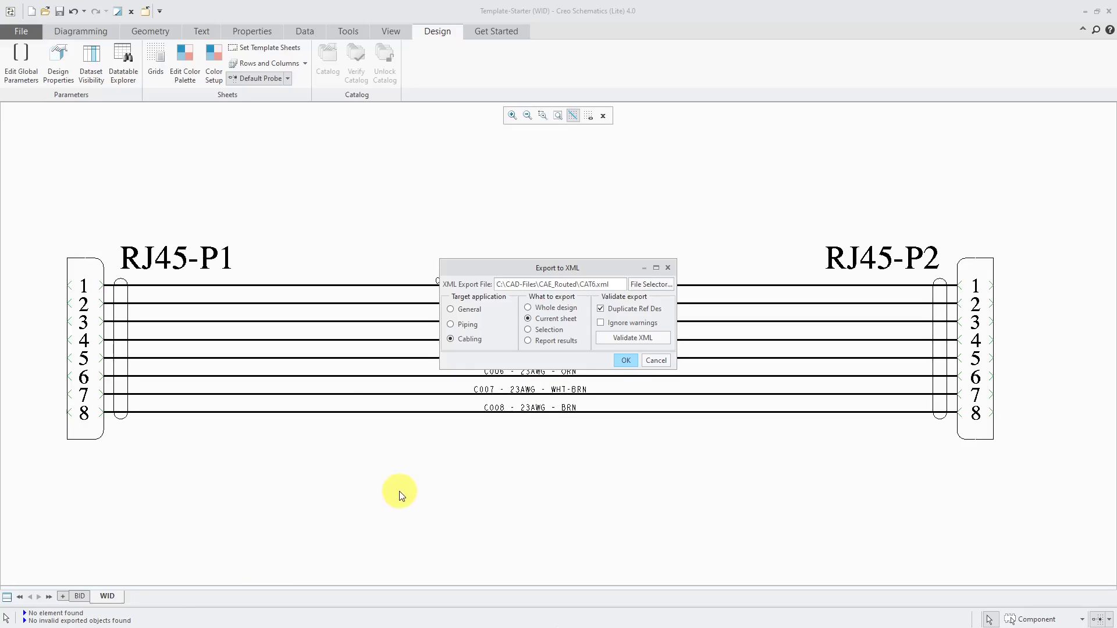
{"action": "left_click", "coordinate": [626, 361]}
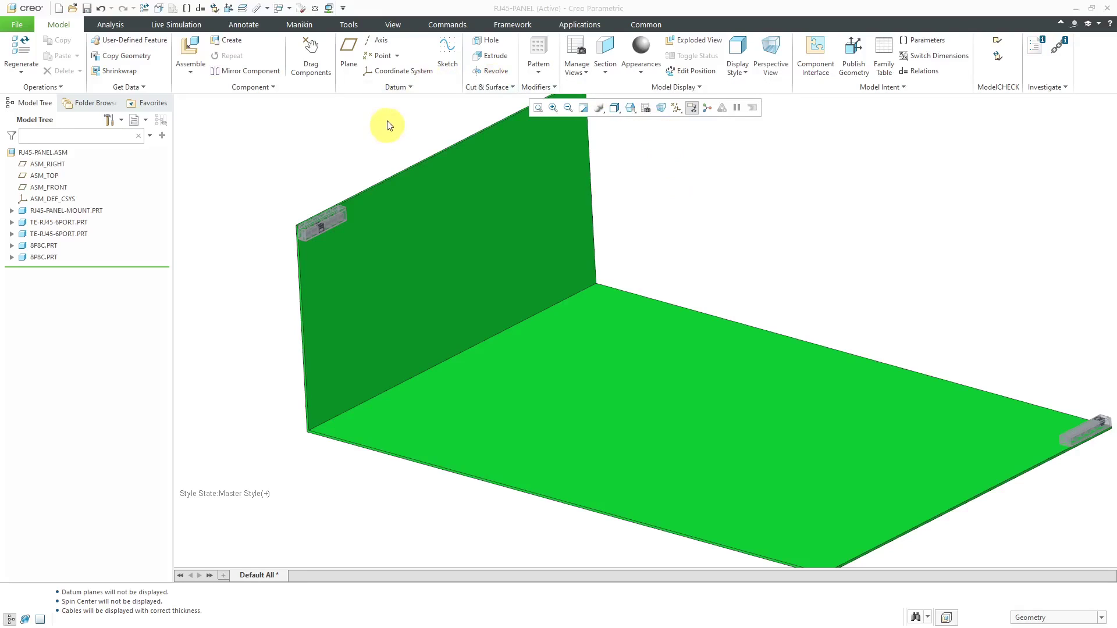
- Return to Creo Parametric and search the appearances for "grn"
{"action": "left_click", "coordinate": [394, 25]}
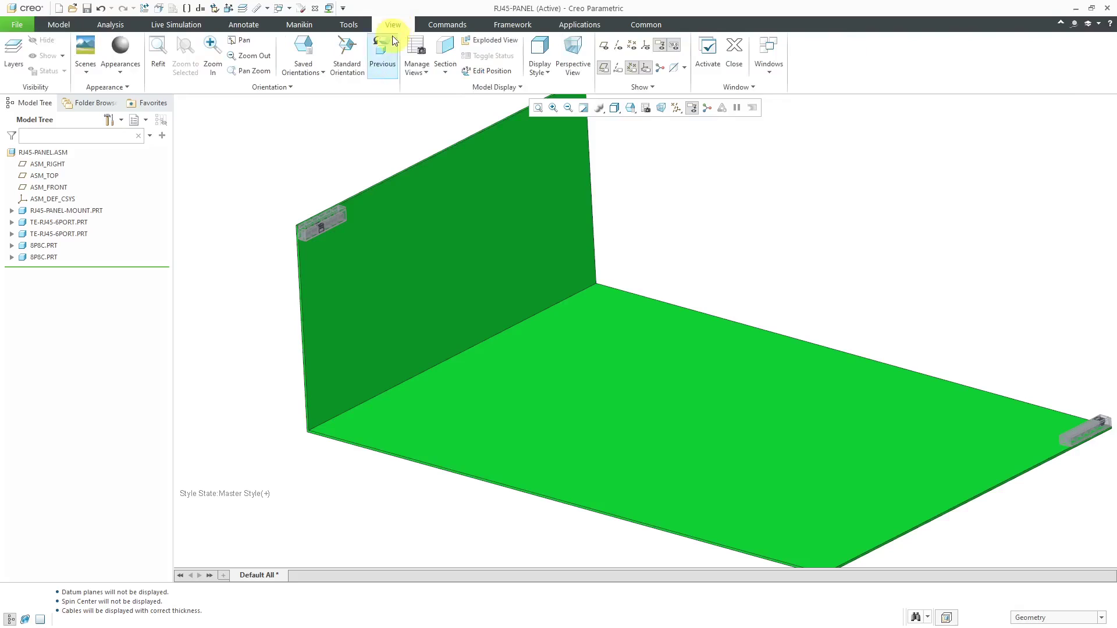
{"action": "left_click", "coordinate": [127, 74]}
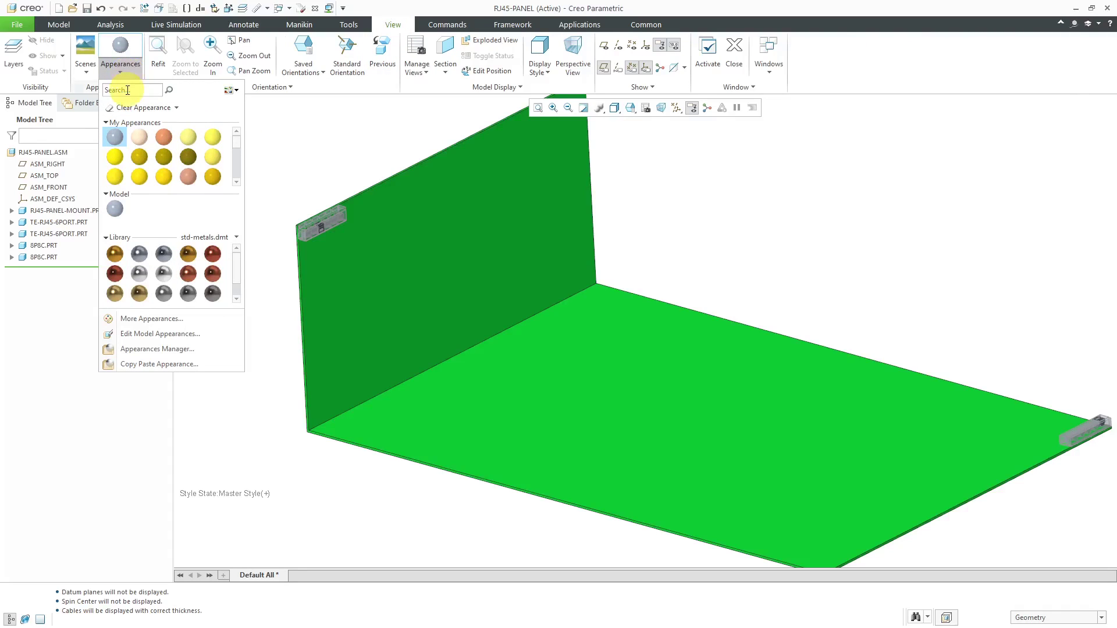
{"action": "left_click", "coordinate": [130, 90]}
{"action": "type", "text": "grn"}
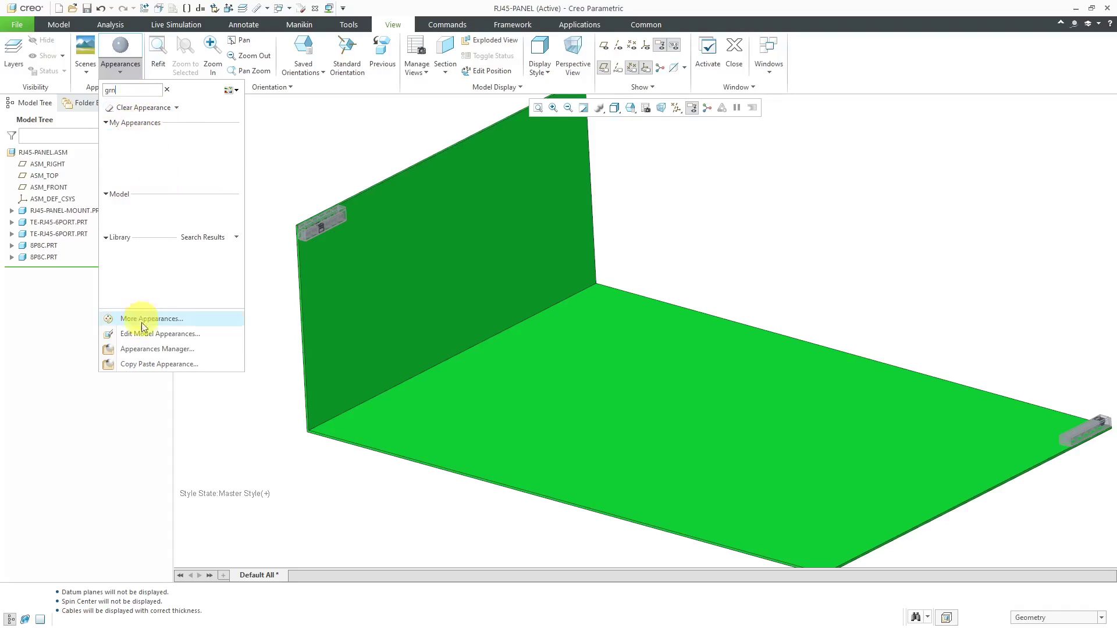
- In the Appearances Manager, create a new appearance from the green pantone_802_2x and name it grn
{"action": "left_click", "coordinate": [156, 351]}
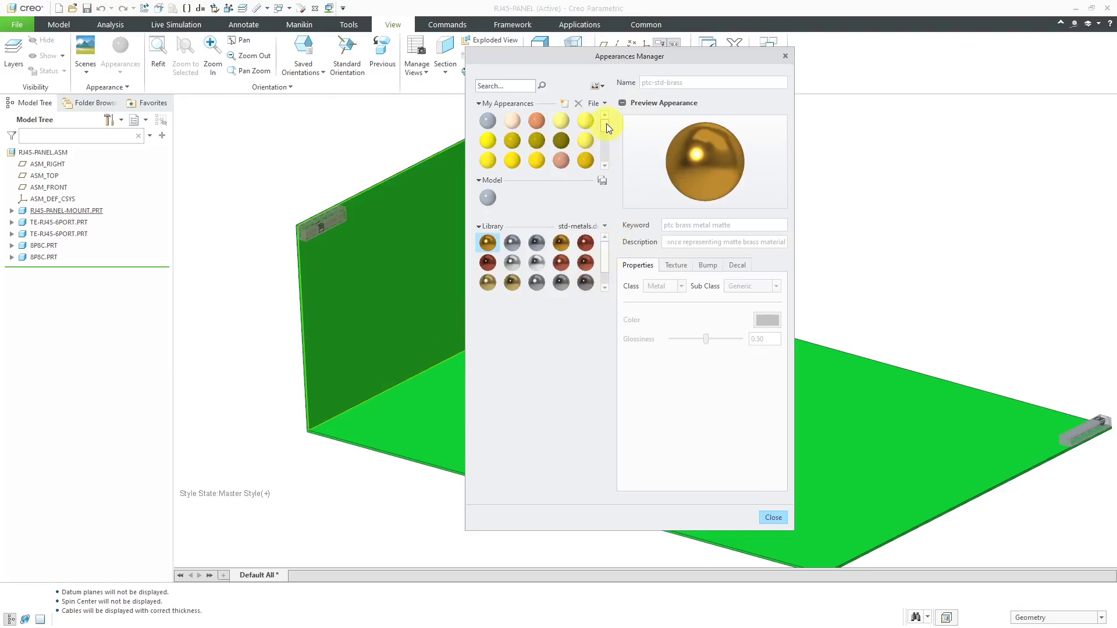
{"action": "left_click_drag", "start_coordinate": [606, 123], "coordinate": [609, 148]}
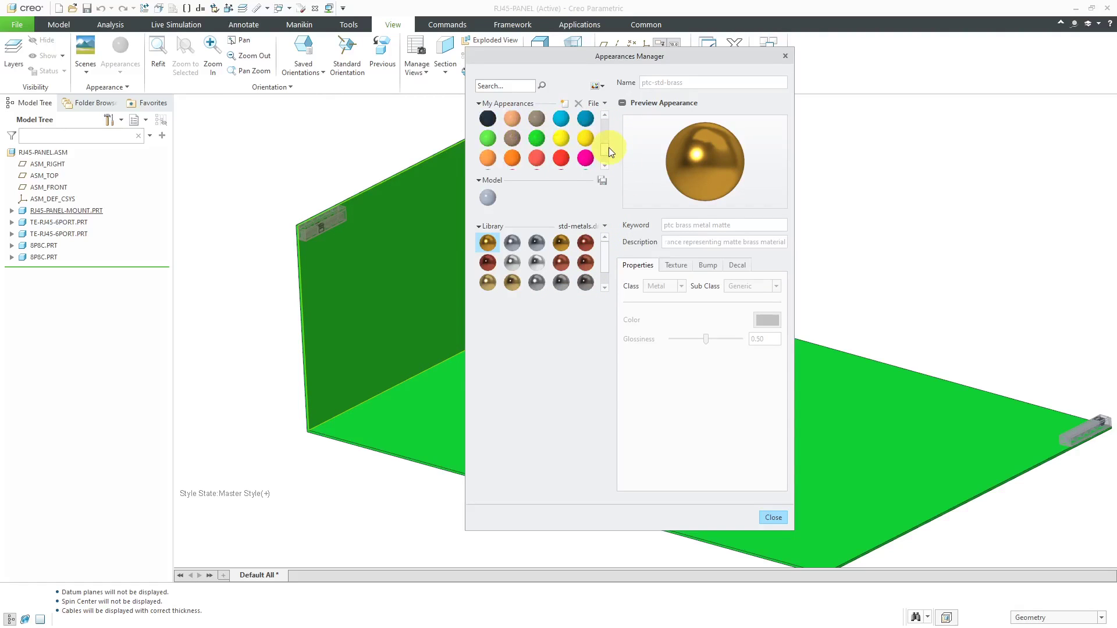
{"action": "left_click", "coordinate": [537, 139]}
{"action": "scroll", "coordinate": [537, 141], "scroll_direction": "up", "scroll_amount": 3}
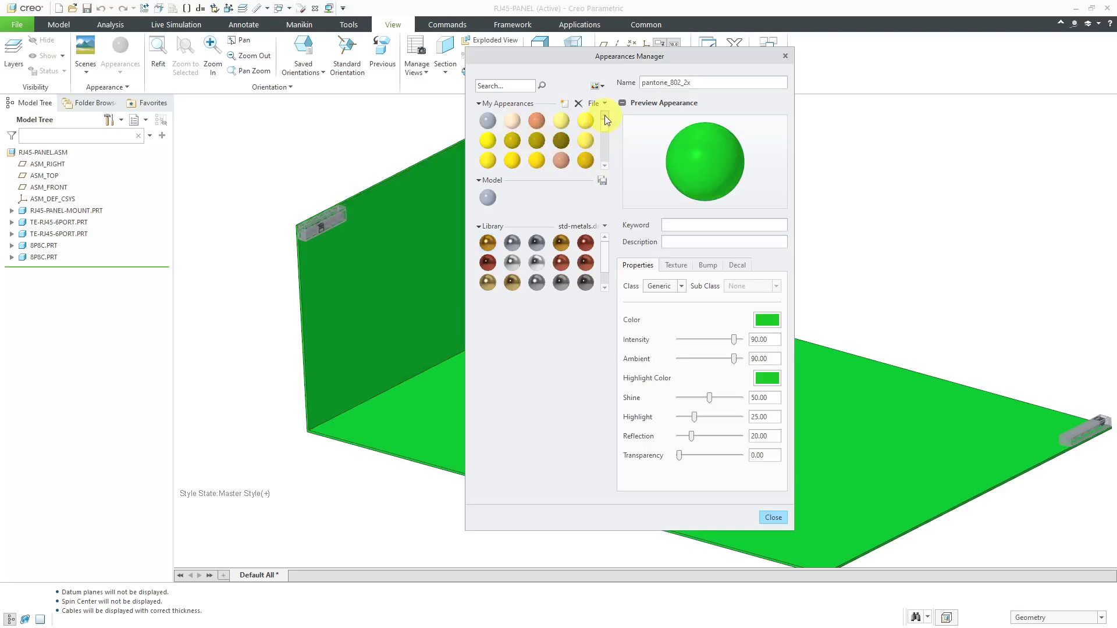
{"action": "left_click", "coordinate": [565, 104]}
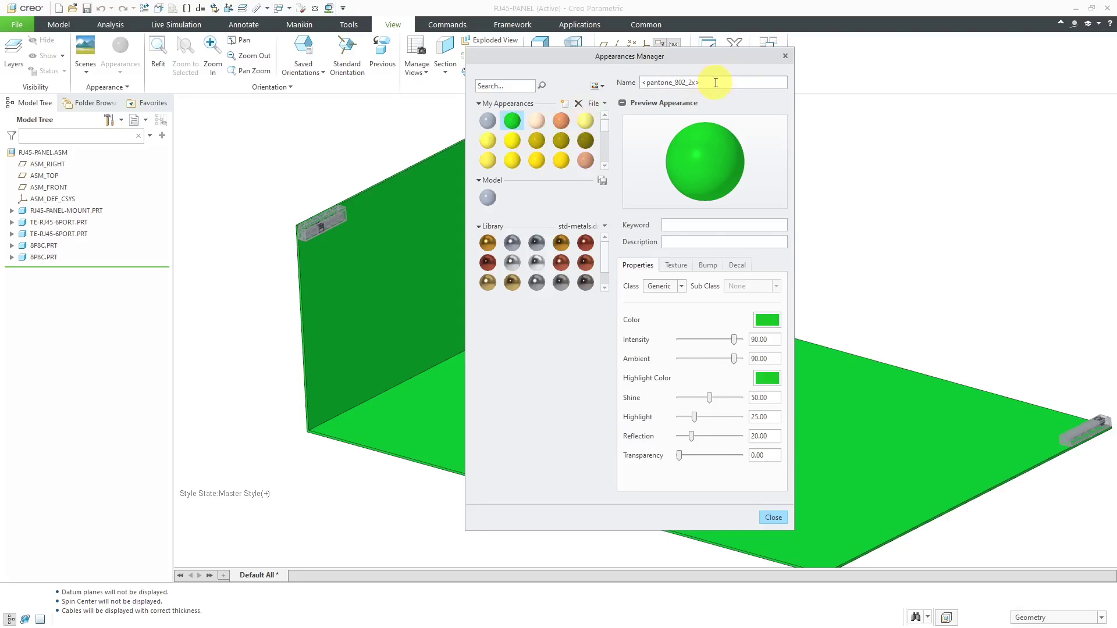
{"action": "left_click_drag", "start_coordinate": [720, 82], "coordinate": [613, 84]}
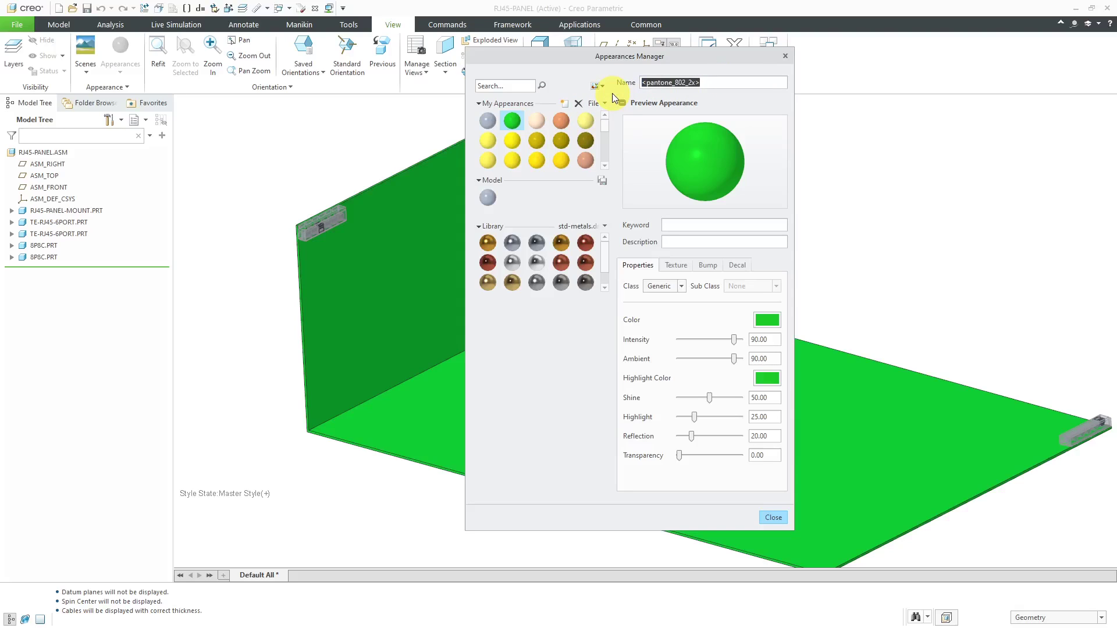
{"action": "type", "text": "grn"}
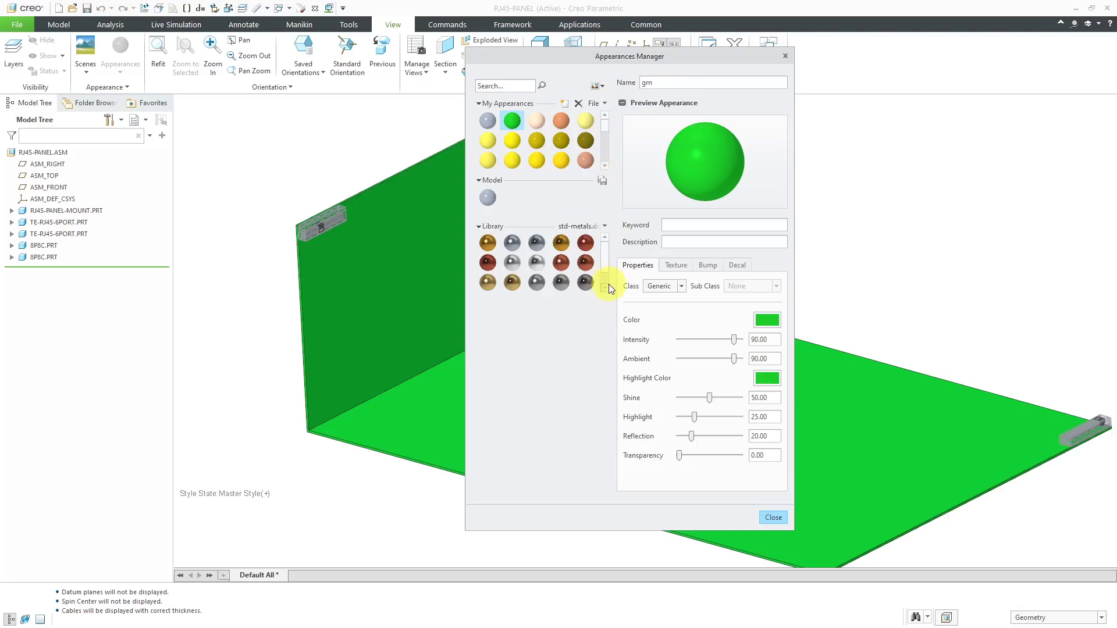
- Set the grn appearance's color to pure green with RGB values 0, 255, 0
{"action": "left_click", "coordinate": [766, 322]}
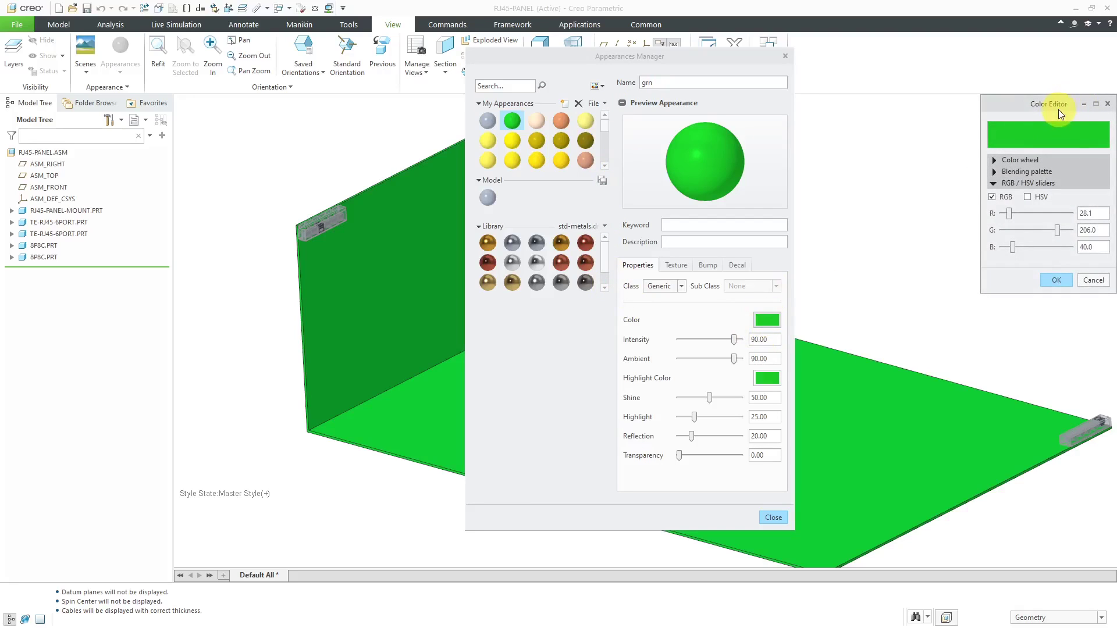
{"action": "left_click_drag", "start_coordinate": [1053, 103], "coordinate": [839, 126]}
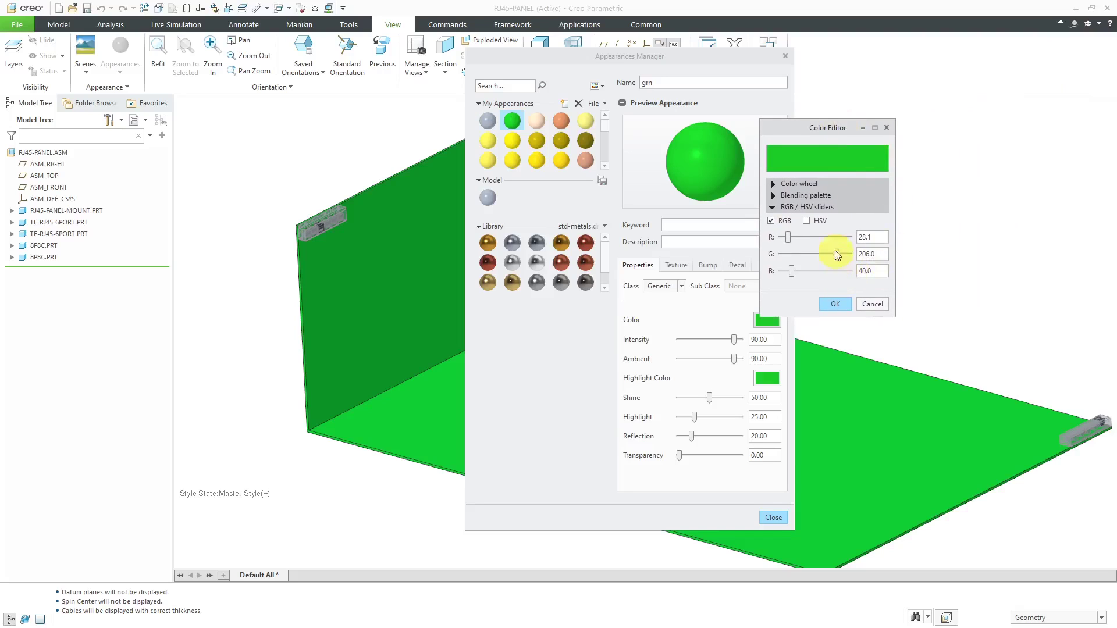
{"action": "left_click_drag", "start_coordinate": [788, 238], "coordinate": [777, 272]}
{"action": "left_click_drag", "start_coordinate": [837, 251], "coordinate": [853, 250]}
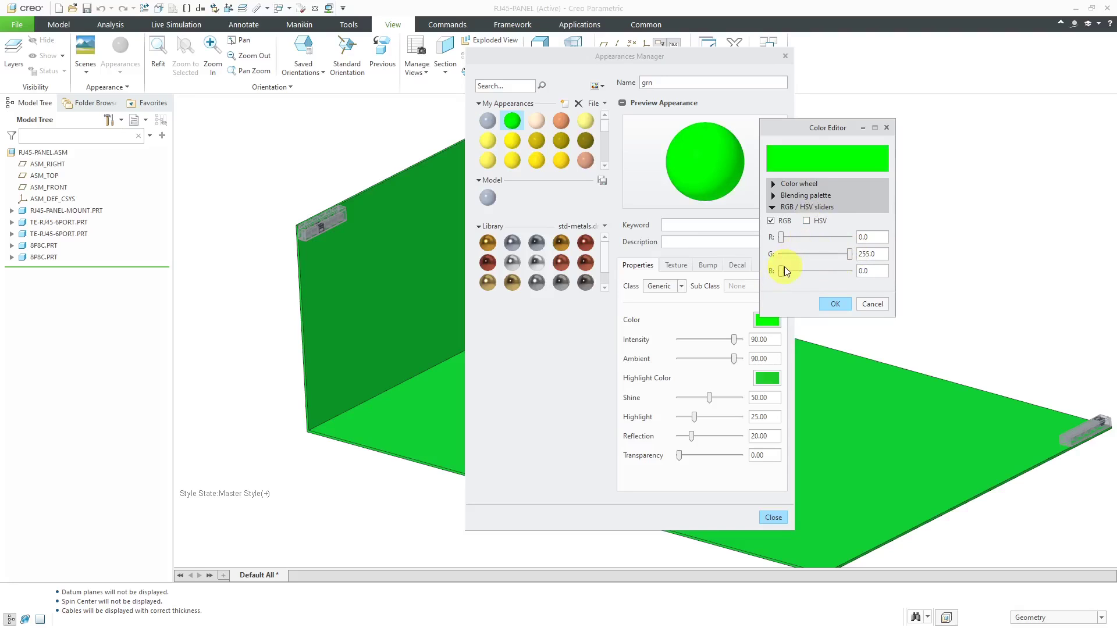
{"action": "left_click", "coordinate": [832, 305]}
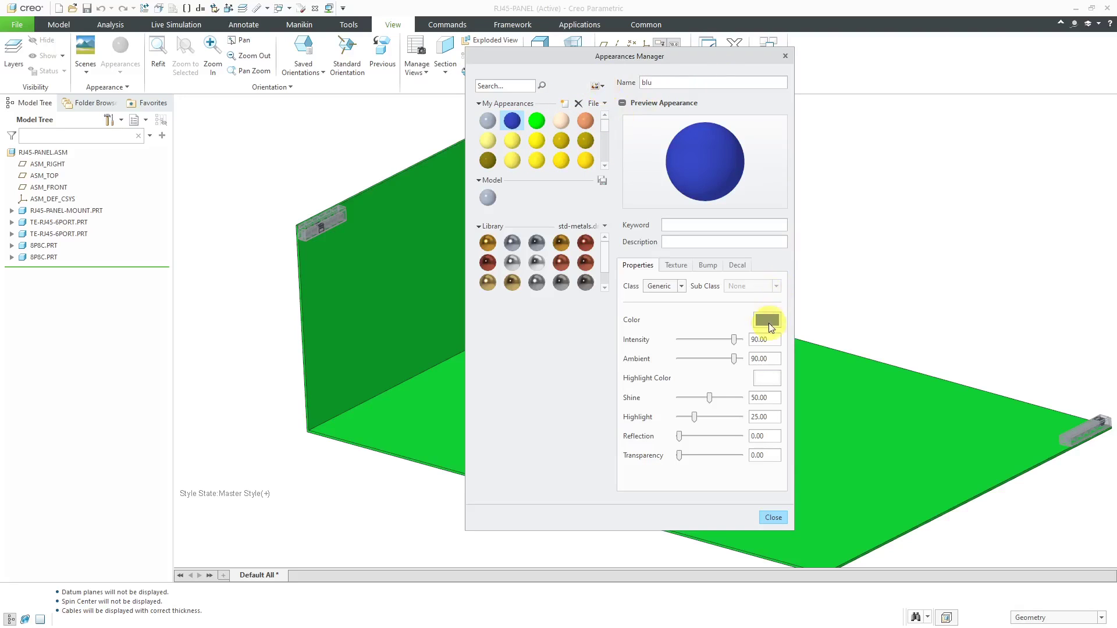
- Set the color of the blu appearance to pure blue
{"action": "left_click", "coordinate": [766, 319]}
{"action": "left_click_drag", "start_coordinate": [801, 253], "coordinate": [828, 271]}
{"action": "left_click", "coordinate": [830, 302]}
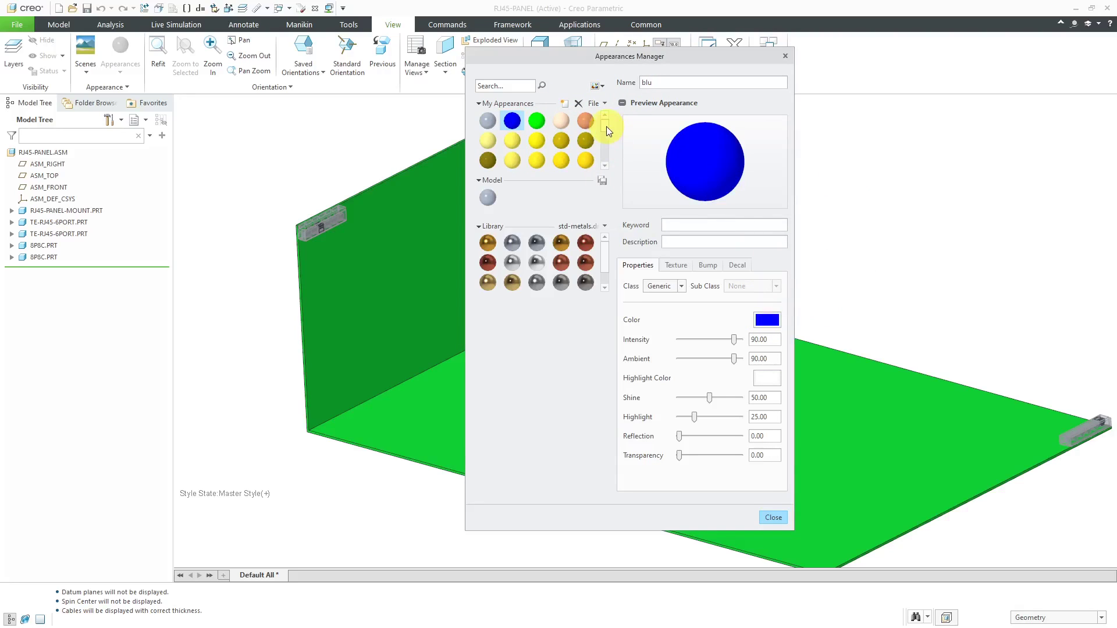
- Create a new appearance named orn and set its color to light orange, with red at 255 and blue at 0
{"action": "left_click", "coordinate": [563, 103]}
{"action": "type", "text": "orn"}
{"action": "key", "text": "Return"}
{"action": "left_click", "coordinate": [766, 320]}
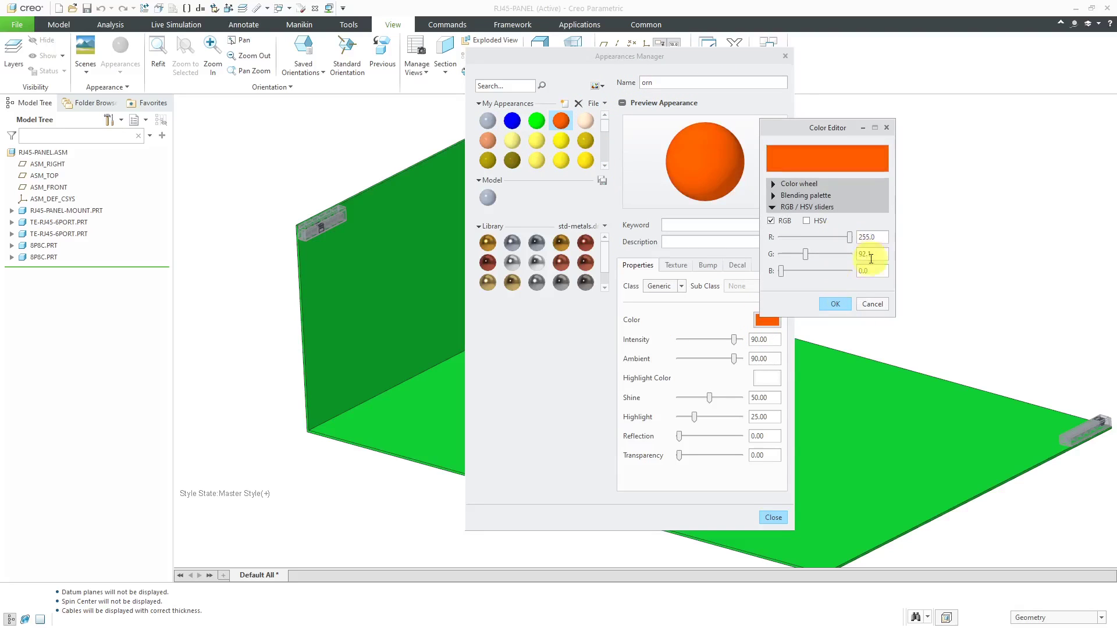
{"action": "left_click", "coordinate": [835, 304]}
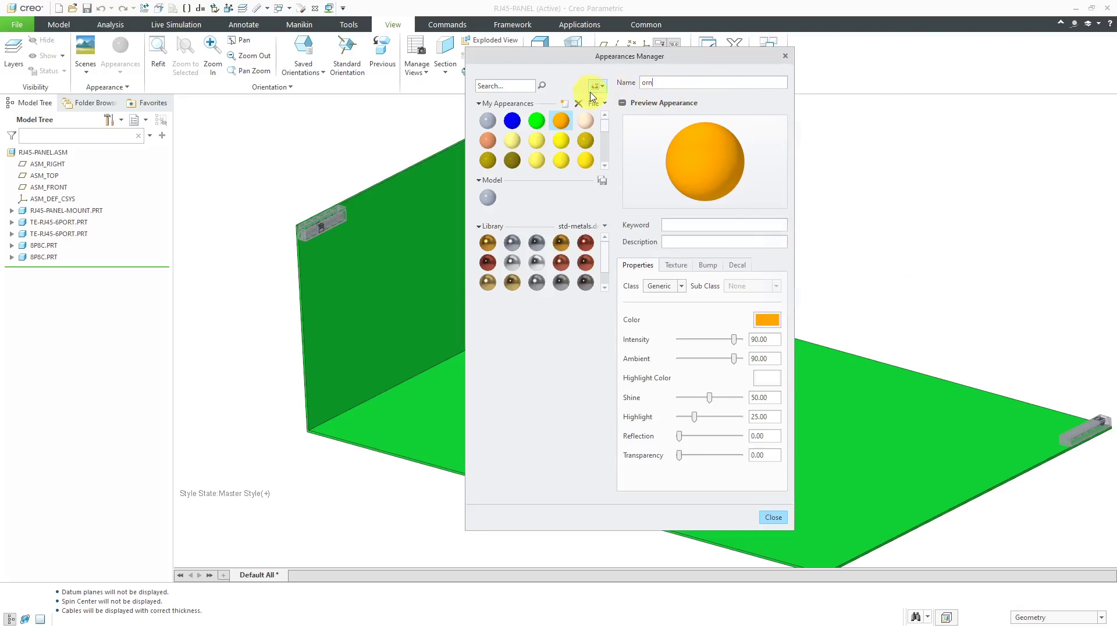
- Create a new appearance from the dark olive-yellow one and name it brn
{"action": "left_click", "coordinate": [512, 160]}
{"action": "double_click", "coordinate": [703, 82]}
{"action": "type", "text": "brn"}
{"action": "key", "text": "Return"}
- Set the brn appearance's color to brown with RGB values 165, 42, 42
{"action": "left_click", "coordinate": [767, 319]}
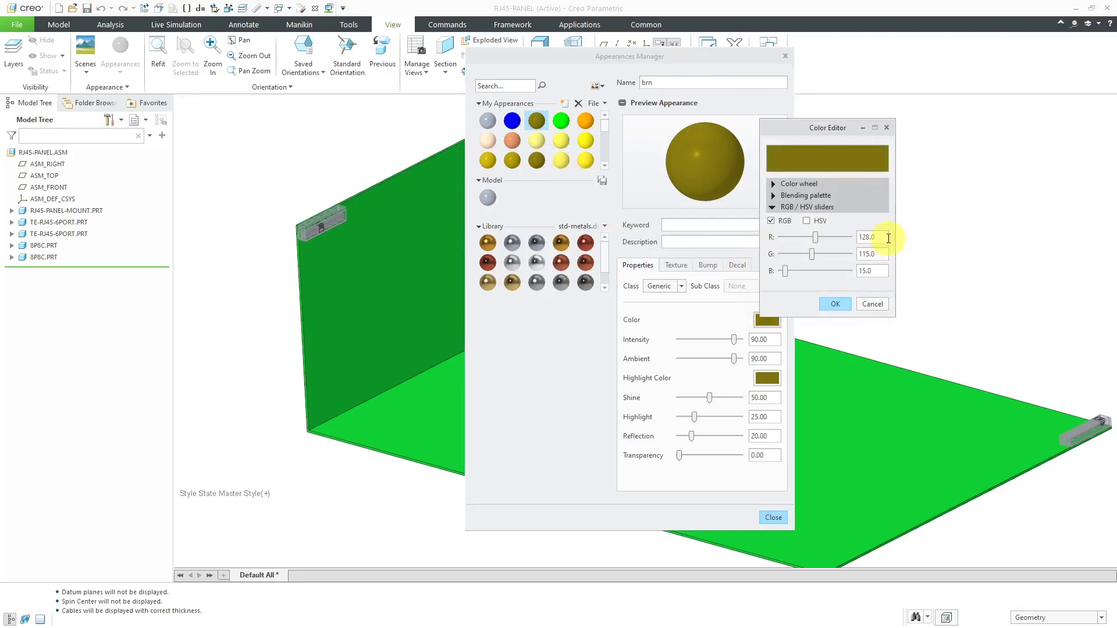
{"action": "double_click", "coordinate": [887, 237]}
{"action": "type", "text": "165"}
{"action": "key", "text": "Return"}
{"action": "double_click", "coordinate": [872, 253]}
{"action": "type", "text": "42"}
{"action": "key", "text": "Return"}
{"action": "double_click", "coordinate": [878, 271]}
{"action": "type", "text": "42"}
{"action": "key", "text": "Return"}
{"action": "left_click", "coordinate": [835, 304]}
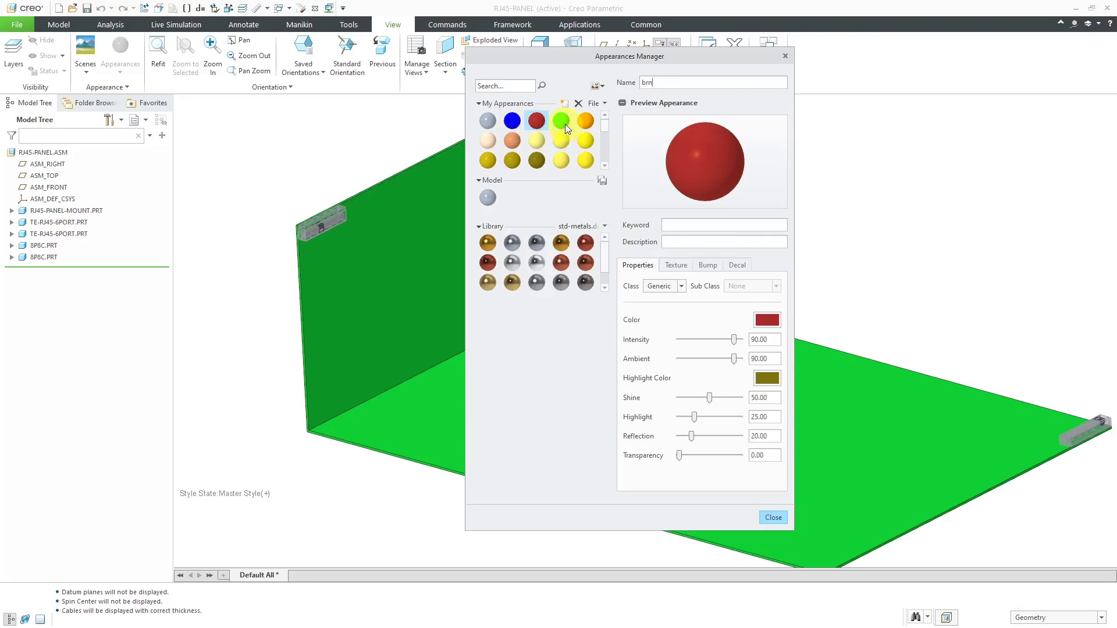
- Check the file options for My Appearances and close the Appearances Manager
{"action": "left_click", "coordinate": [603, 106]}
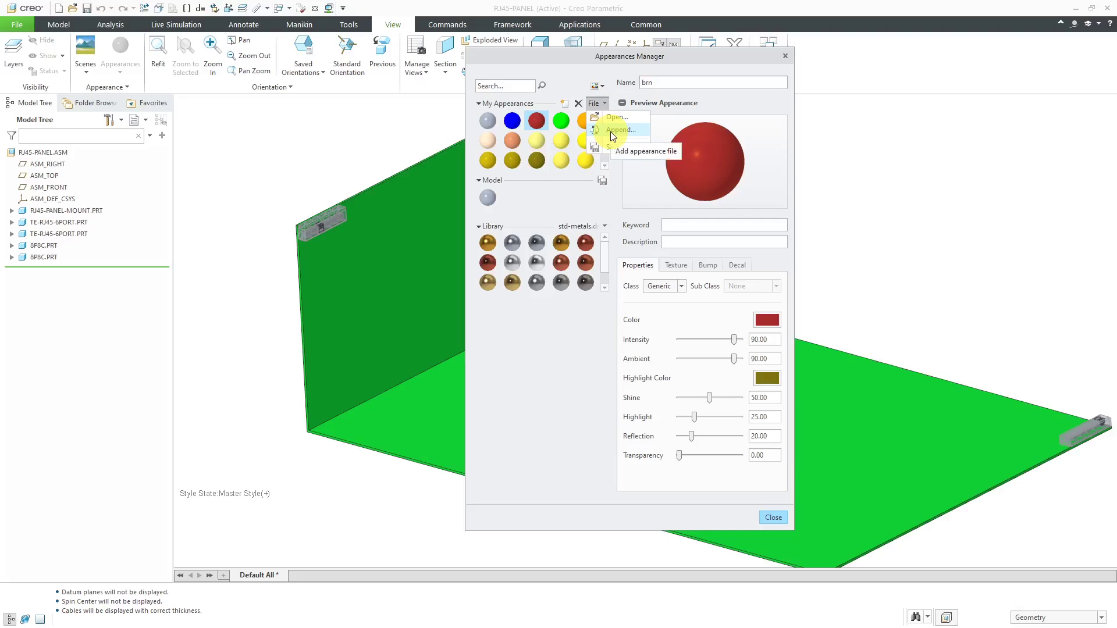
{"action": "left_click", "coordinate": [574, 73]}
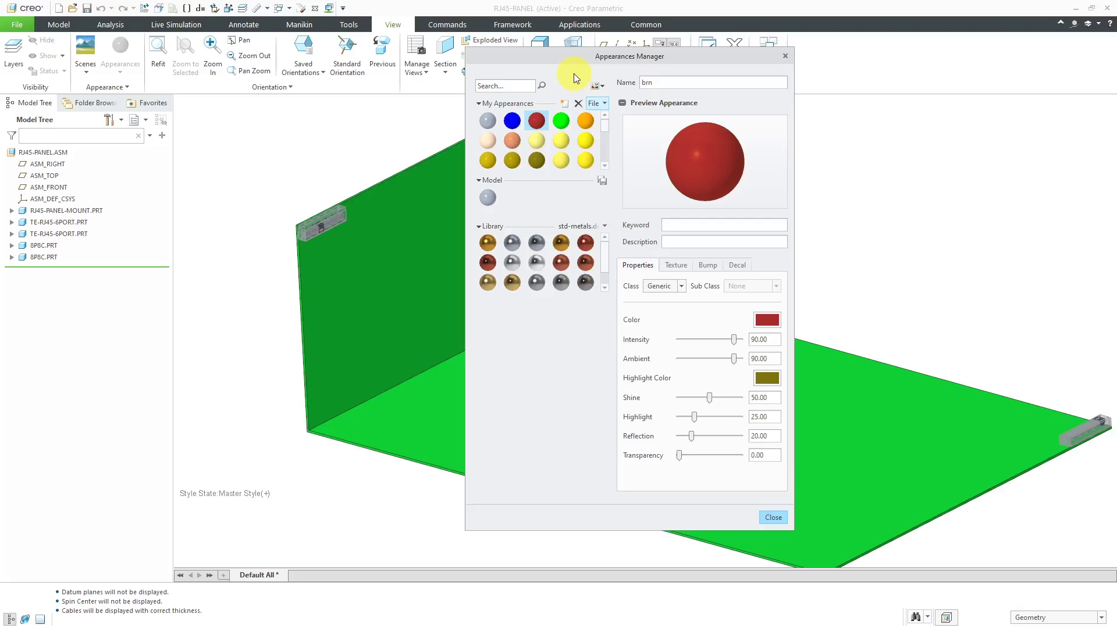
{"action": "left_click", "coordinate": [775, 518]}
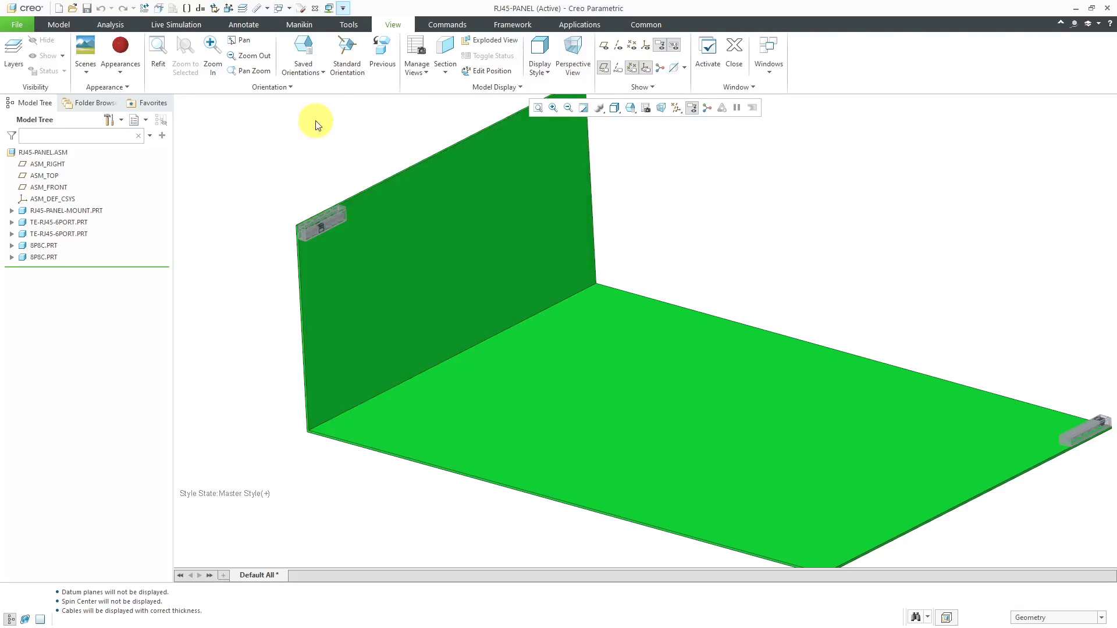
- Enter the Cabling application and open the Cable Stripes settings
{"action": "left_click", "coordinate": [581, 25]}
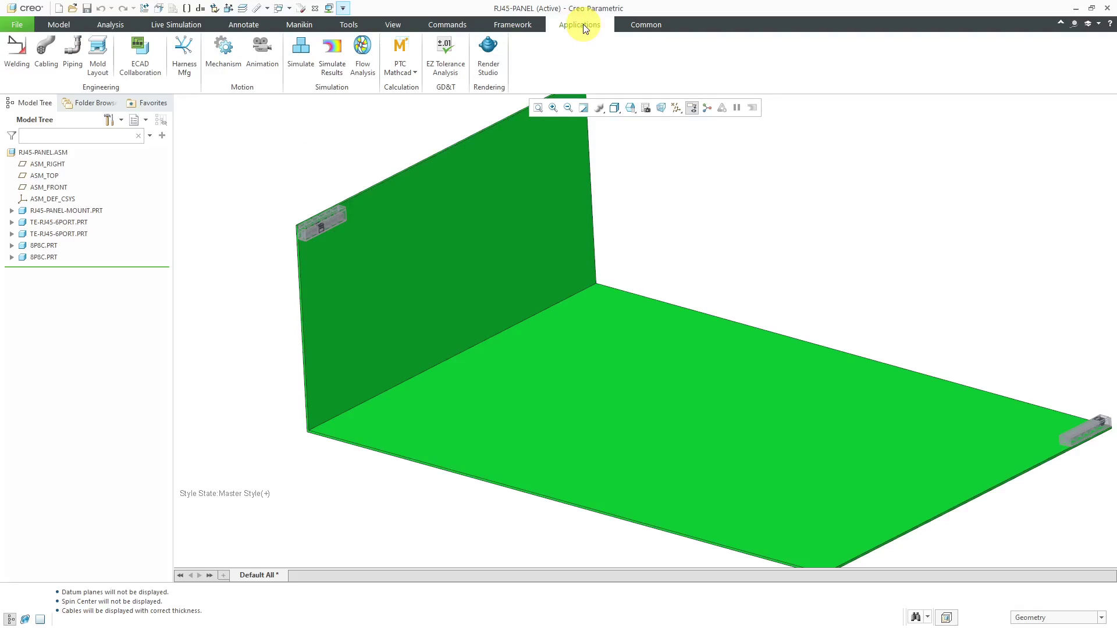
{"action": "left_click", "coordinate": [48, 56]}
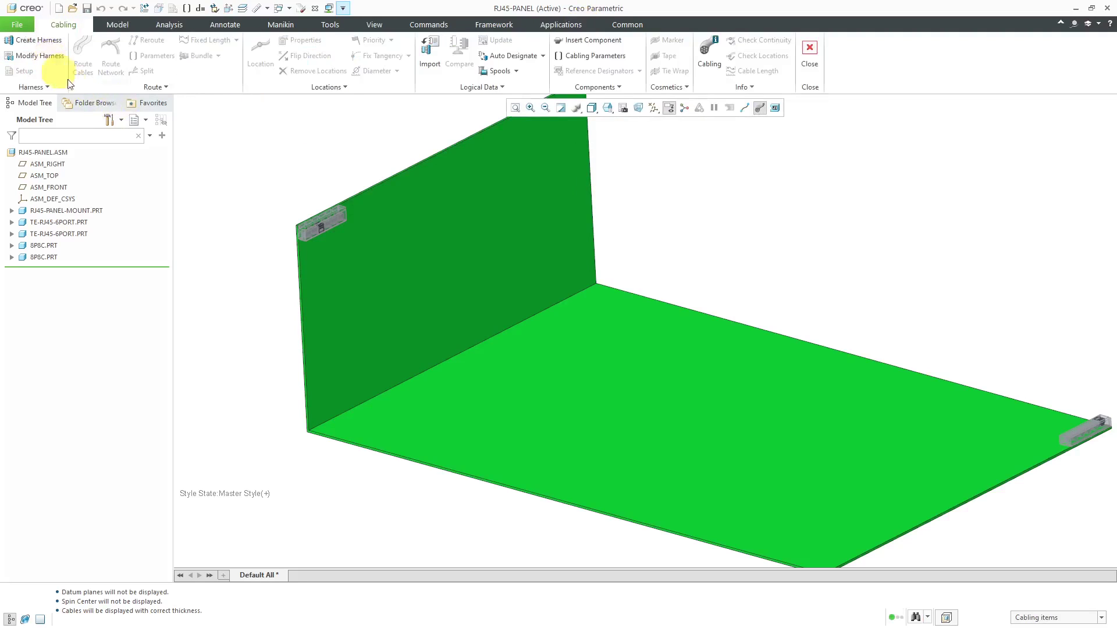
{"action": "left_click", "coordinate": [518, 74]}
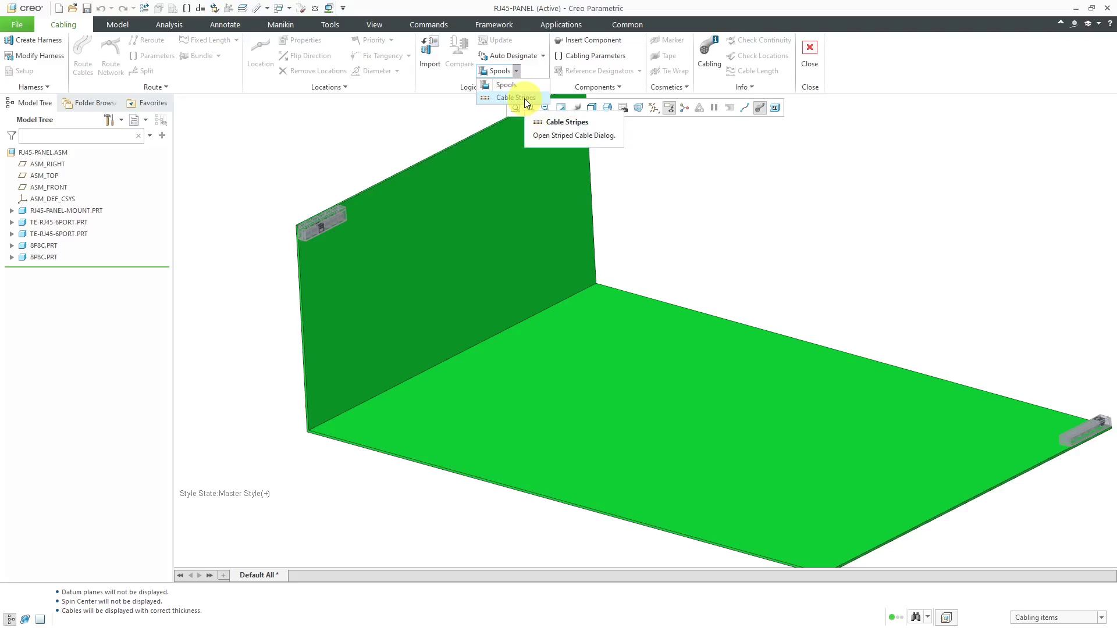
{"action": "left_click", "coordinate": [526, 99]}
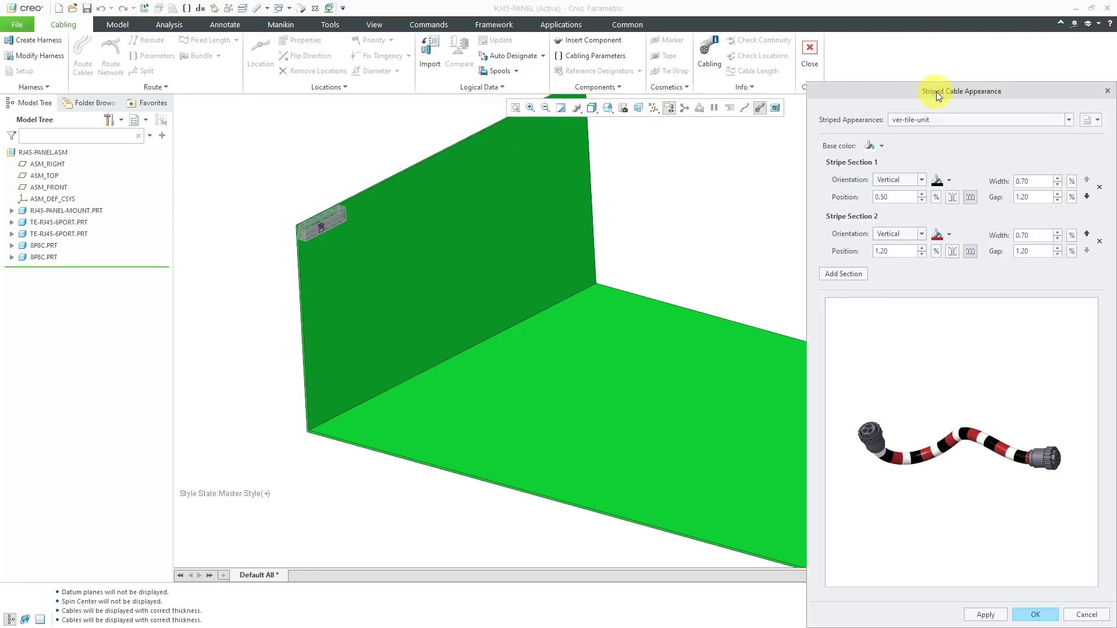
{"action": "left_click_drag", "start_coordinate": [935, 90], "coordinate": [472, 60]}
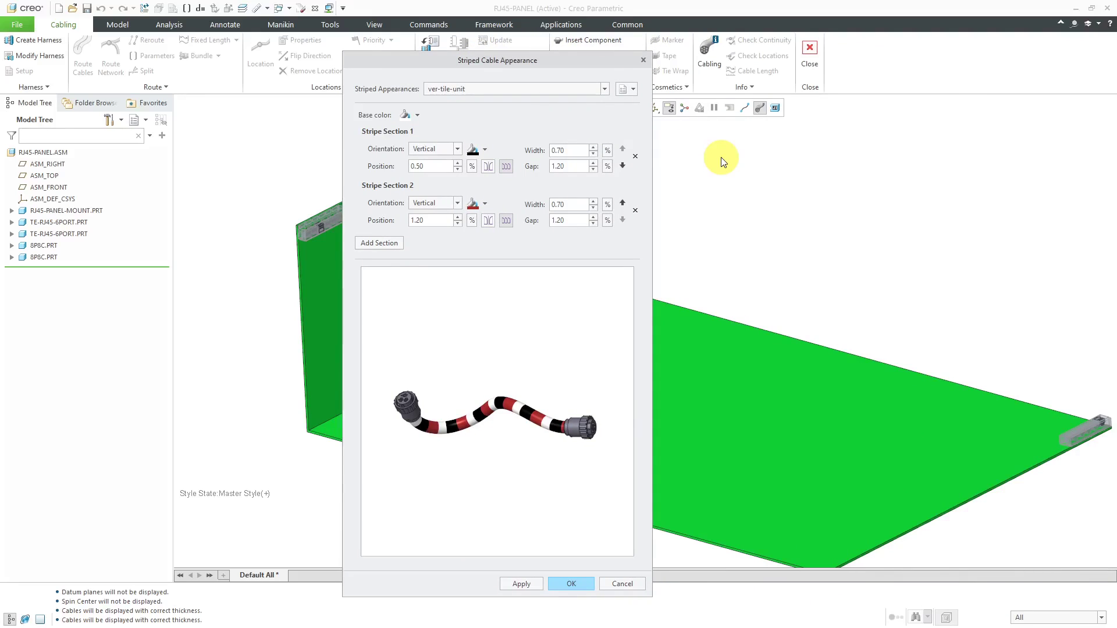
- Preview the vertical striped cable appearances ver-tile-perc, ver-sym-unit and ver-sym-perc
{"action": "left_click", "coordinate": [604, 88]}
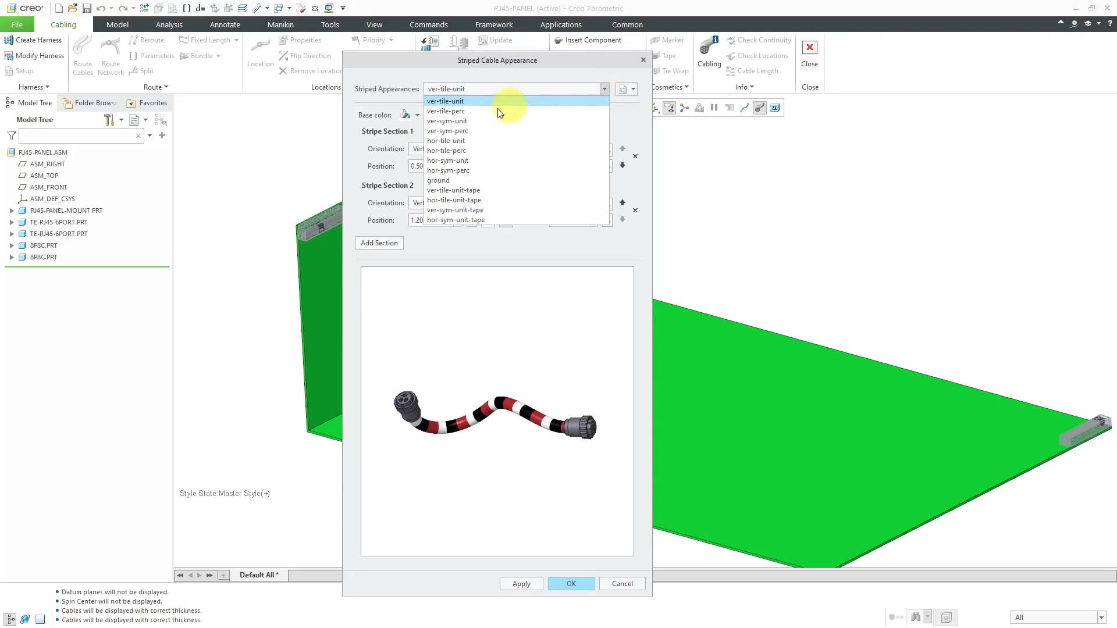
{"action": "left_click", "coordinate": [462, 112]}
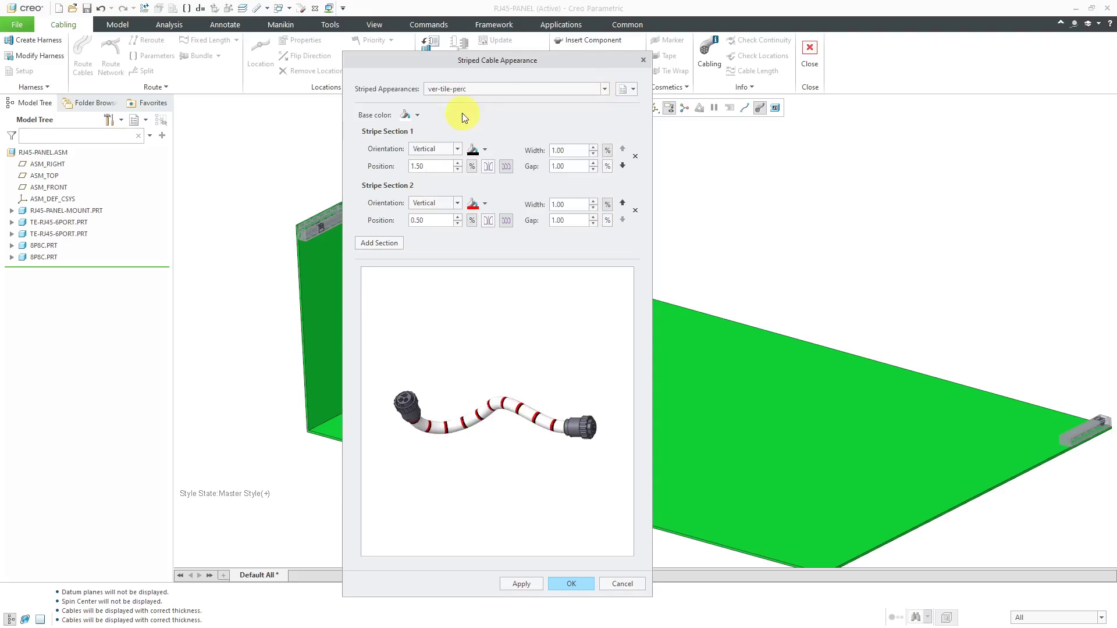
{"action": "left_click", "coordinate": [558, 88]}
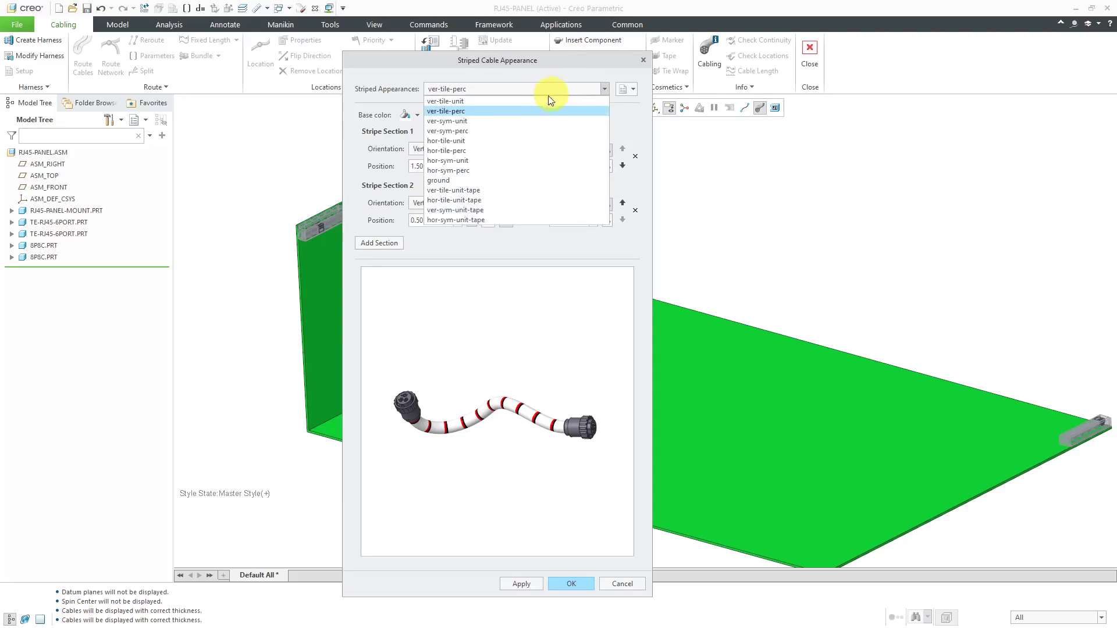
{"action": "left_click", "coordinate": [525, 122]}
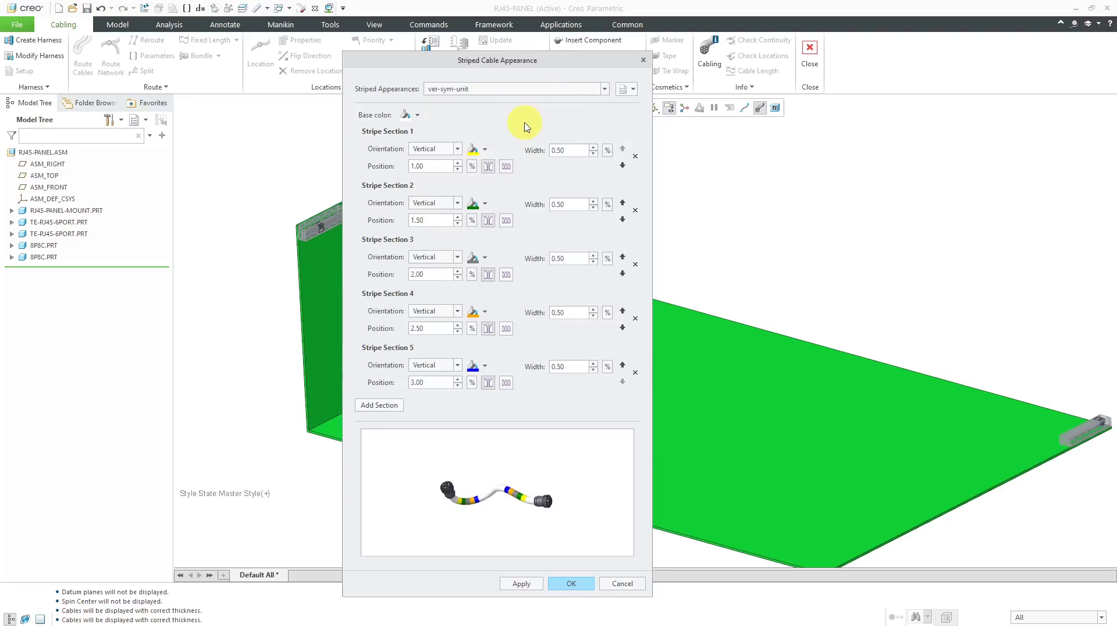
{"action": "left_click", "coordinate": [563, 90]}
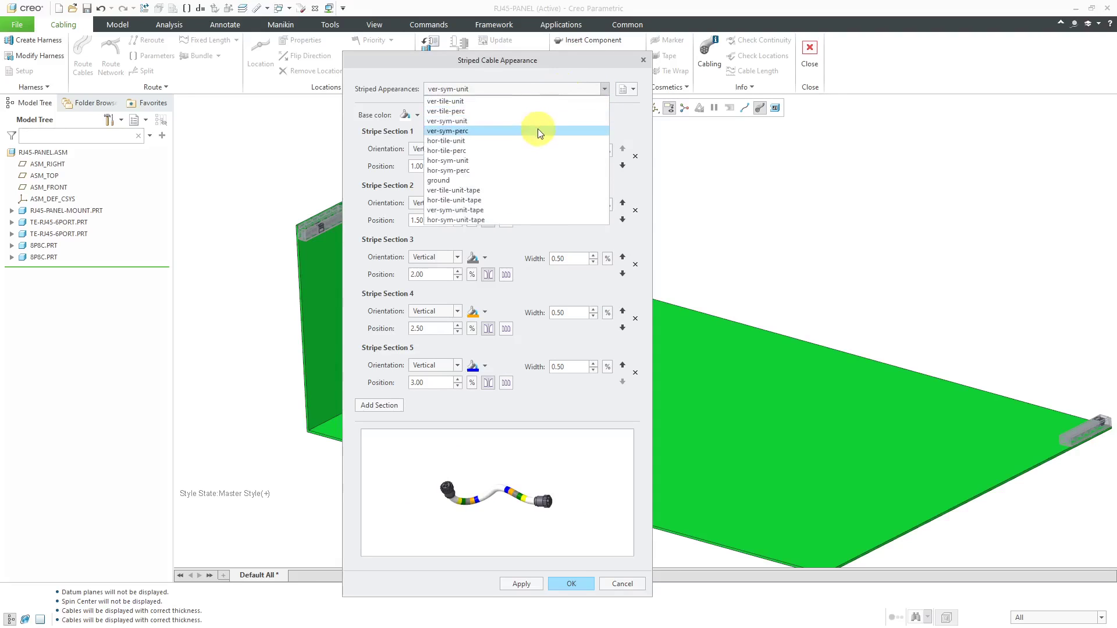
{"action": "left_click", "coordinate": [537, 129]}
- Preview the horizontal striped cable appearances hor-tile-unit, hor-tile-perc and hor-sym-unit, examining the stripes on the sample cable up close
{"action": "left_click", "coordinate": [546, 90]}
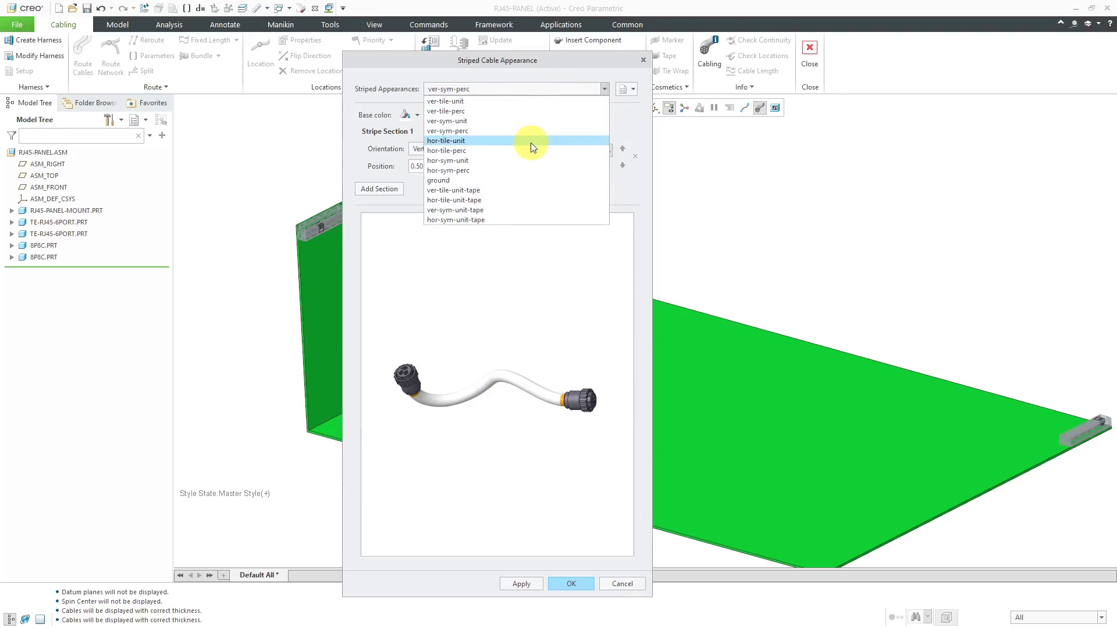
{"action": "left_click", "coordinate": [531, 142]}
{"action": "left_click", "coordinate": [546, 92]}
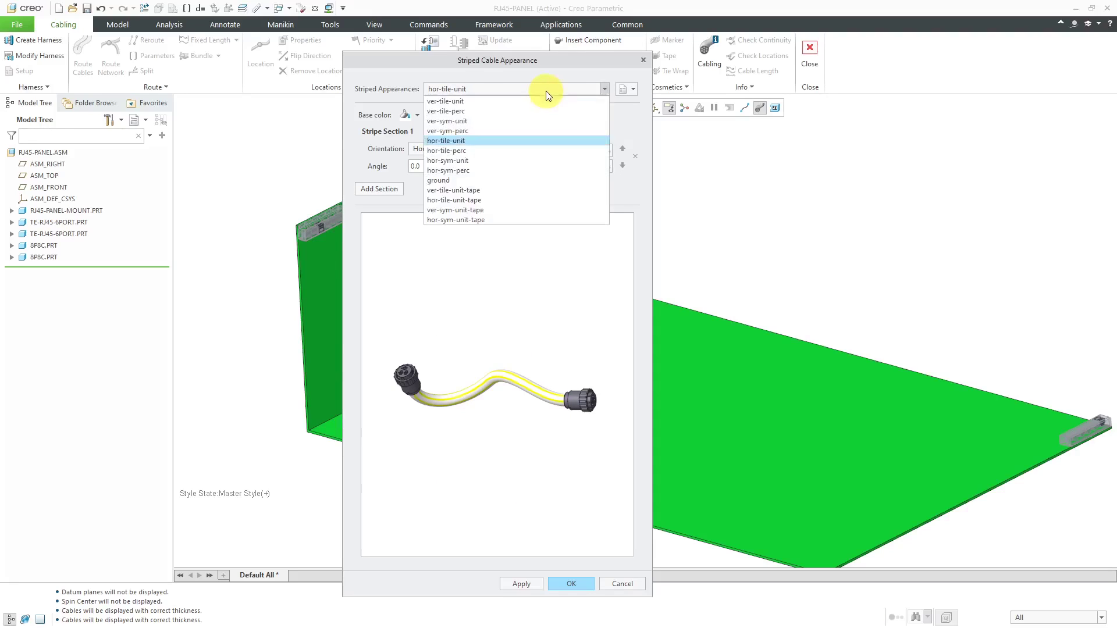
{"action": "left_click", "coordinate": [535, 149]}
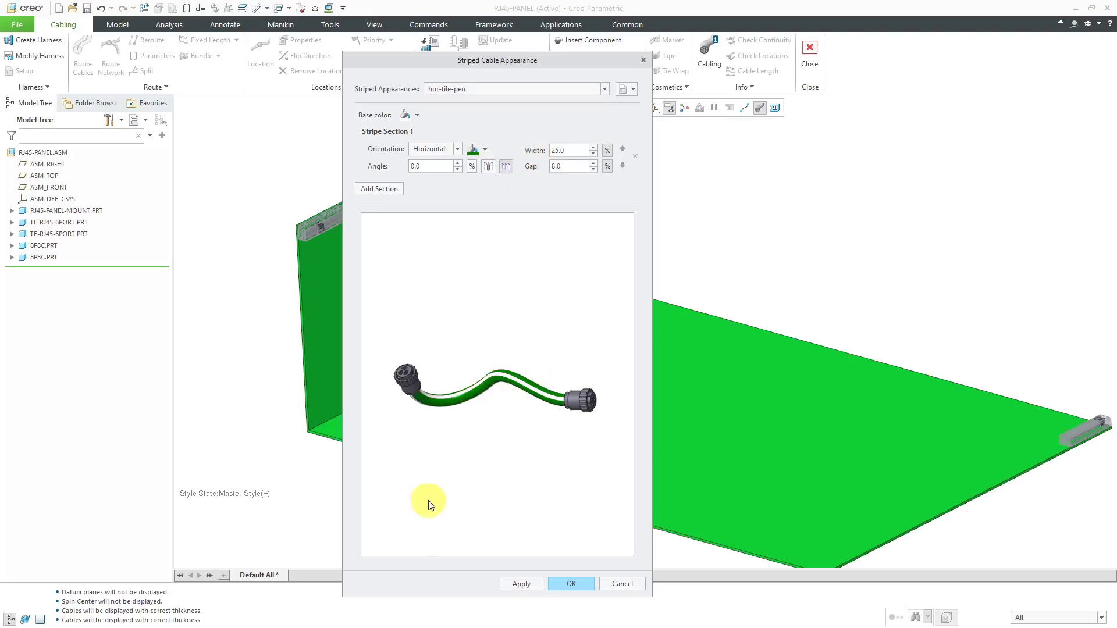
{"action": "scroll", "coordinate": [490, 398], "scroll_direction": "up", "scroll_amount": 3}
{"action": "mouse_move", "coordinate": [490, 397]}
{"action": "middle_mouse_down"}
{"action": "mouse_move", "coordinate": [447, 354]}
{"action": "mouse_move", "coordinate": [490, 383]}
{"action": "mouse_move", "coordinate": [463, 373]}
{"action": "mouse_move", "coordinate": [457, 400]}
{"action": "mouse_move", "coordinate": [488, 358]}
{"action": "mouse_move", "coordinate": [487, 375]}
{"action": "mouse_move", "coordinate": [450, 408]}
{"action": "mouse_move", "coordinate": [475, 361]}
{"action": "mouse_move", "coordinate": [471, 374]}
{"action": "mouse_move", "coordinate": [463, 337]}
{"action": "mouse_move", "coordinate": [442, 370]}
{"action": "mouse_move", "coordinate": [429, 349]}
{"action": "mouse_move", "coordinate": [415, 372]}
{"action": "middle_mouse_up"}
{"action": "left_click", "coordinate": [571, 89]}
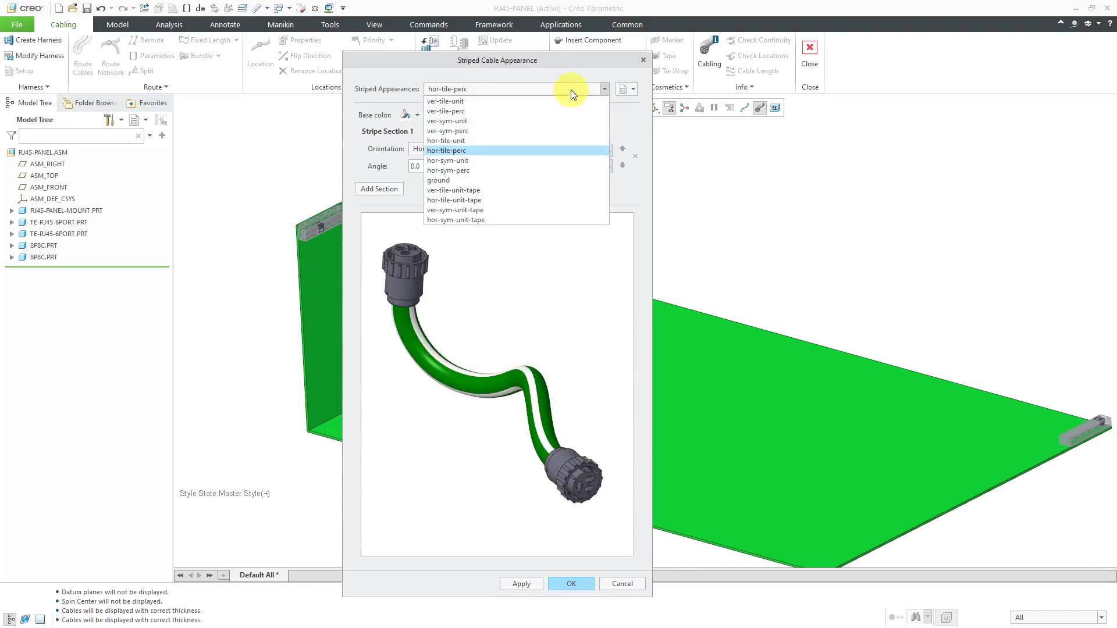
{"action": "left_click", "coordinate": [550, 162]}
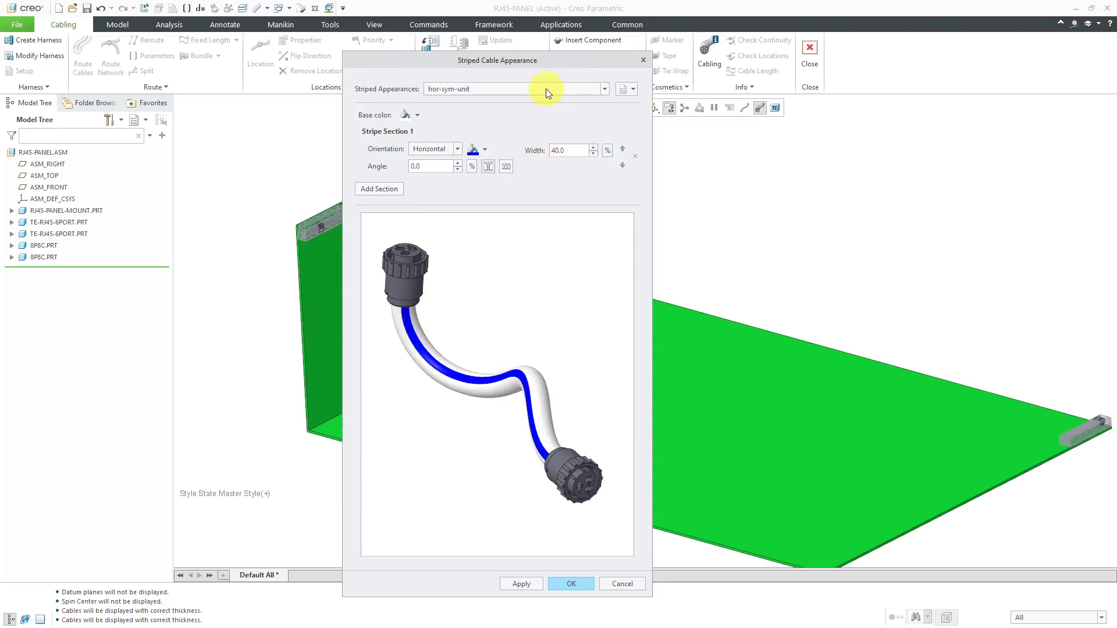
- Preview the ground striped appearance and the tape variants, including ver-tile-unit-tape, hor-tile-unit-tape and ver-sym-unit-tape
{"action": "left_click", "coordinate": [546, 88]}
{"action": "left_click", "coordinate": [536, 180]}
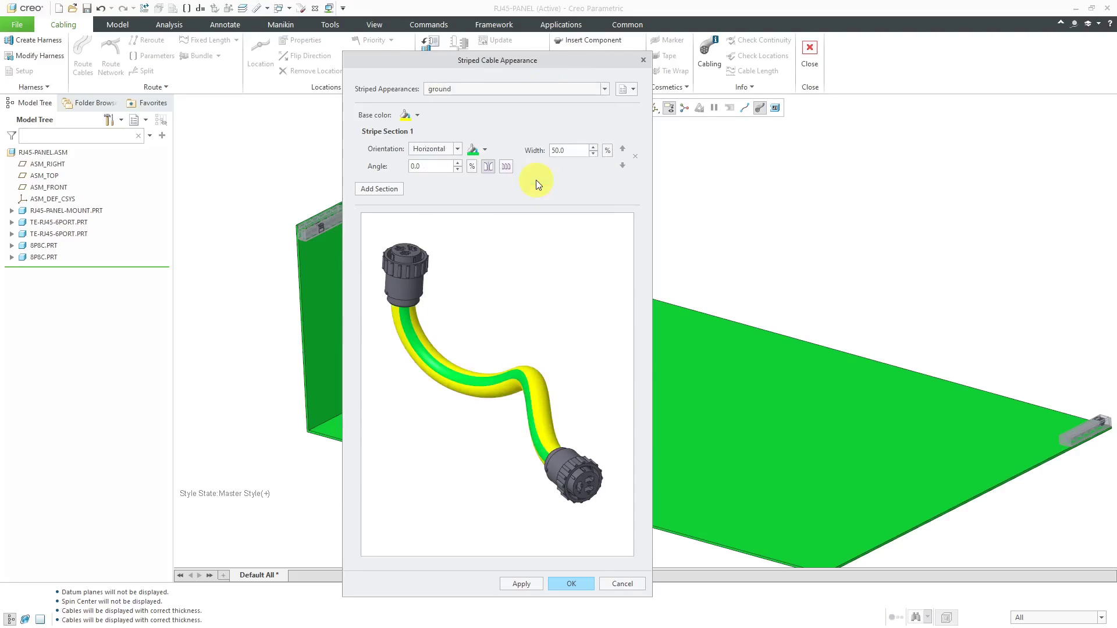
{"action": "left_click", "coordinate": [545, 89]}
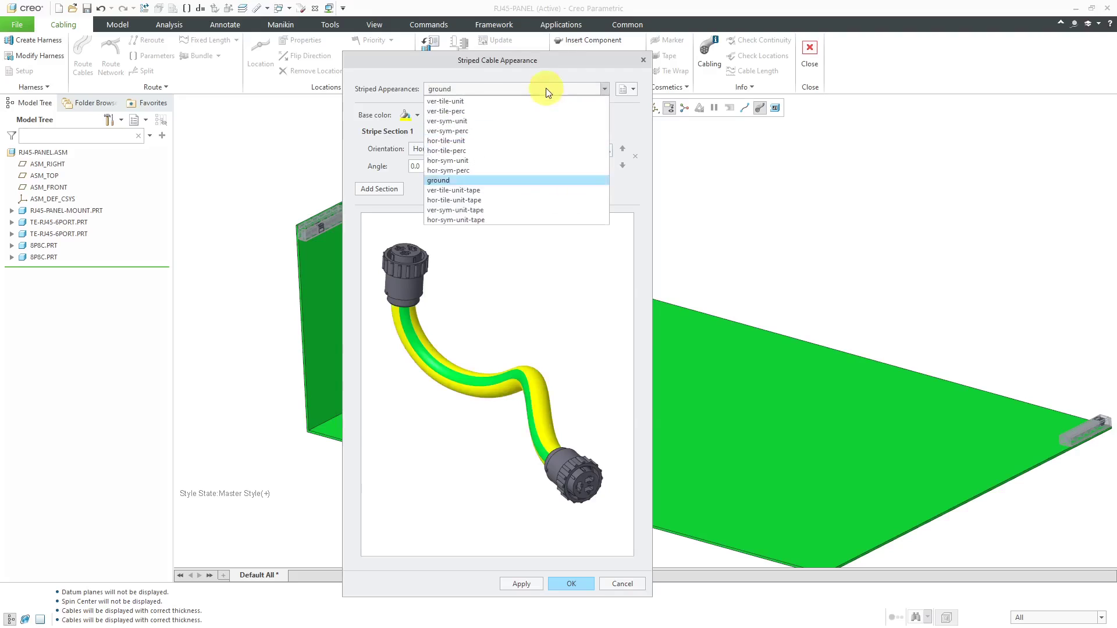
{"action": "left_click", "coordinate": [525, 192]}
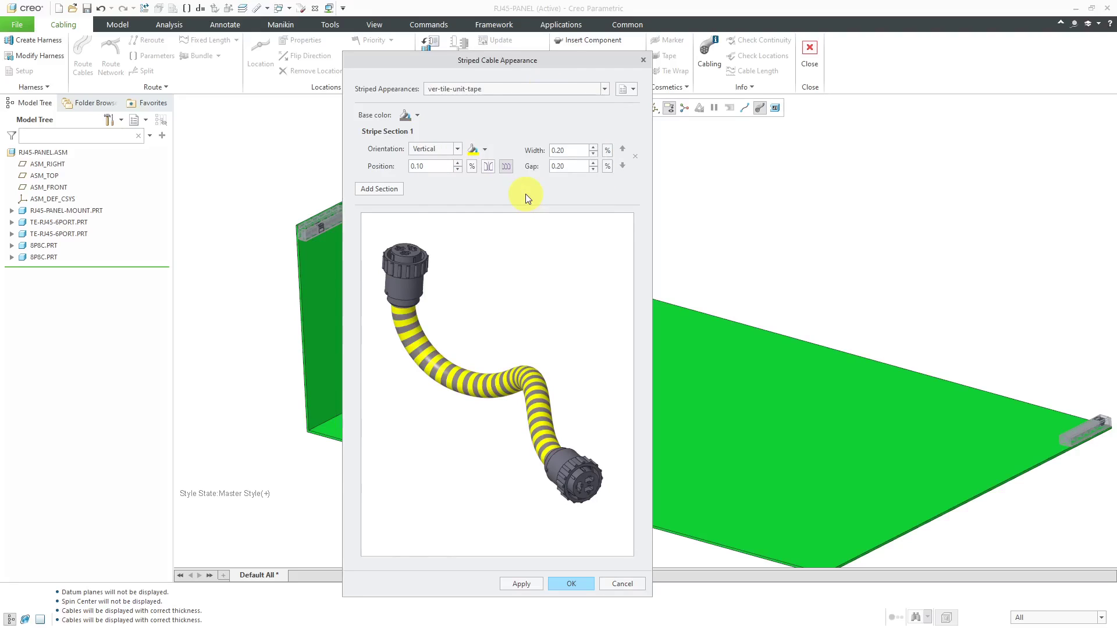
{"action": "left_click", "coordinate": [527, 93]}
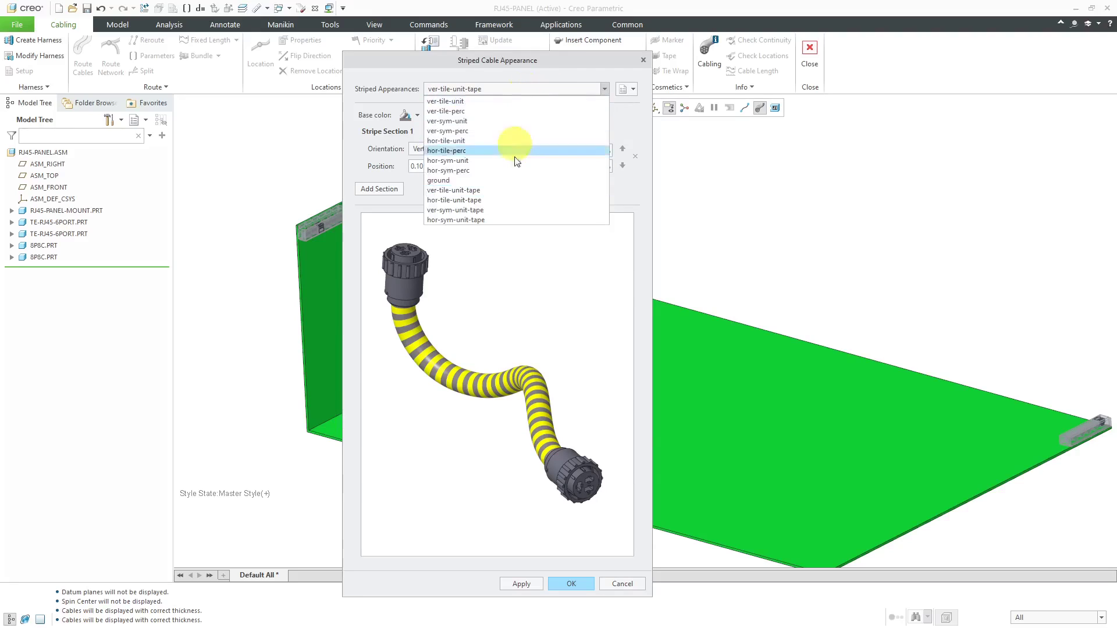
{"action": "left_click", "coordinate": [515, 199]}
{"action": "left_click", "coordinate": [531, 88]}
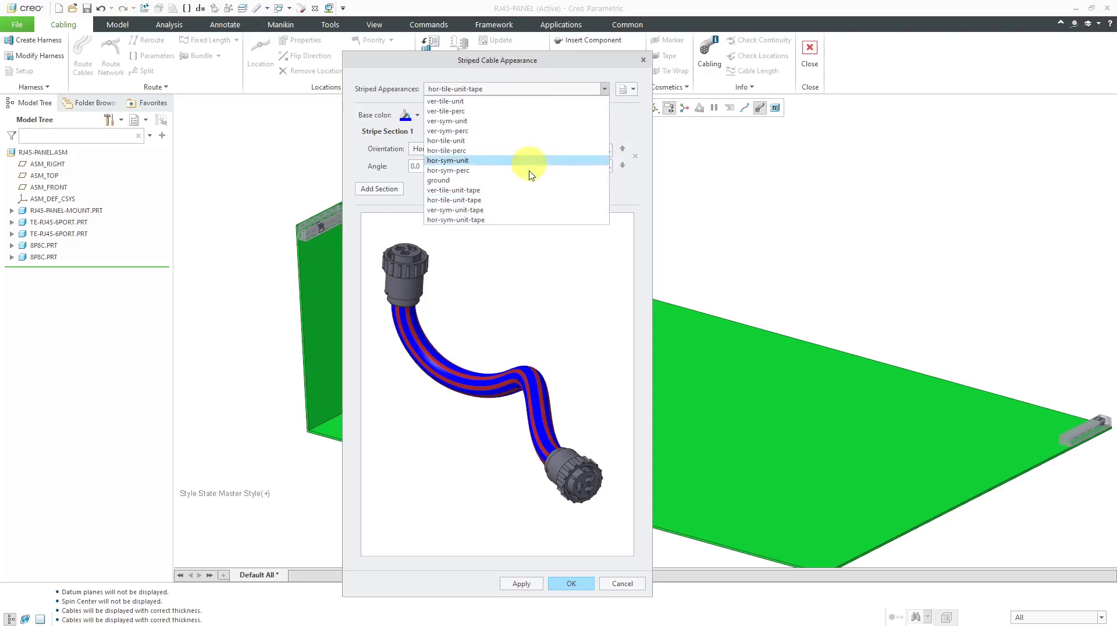
{"action": "left_click", "coordinate": [534, 207]}
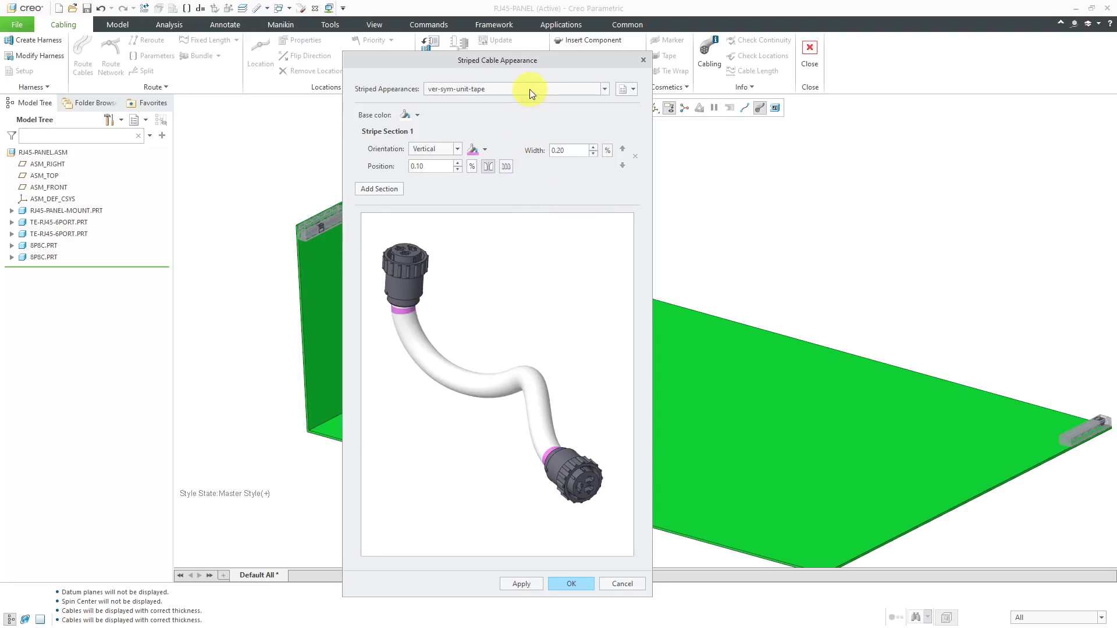
{"action": "left_click", "coordinate": [529, 89]}
{"action": "left_click", "coordinate": [533, 215]}
- Create a new striped appearance named wht-grn, starting from the hor-tile-perc appearance
{"action": "left_click", "coordinate": [531, 89]}
{"action": "left_click", "coordinate": [528, 153]}
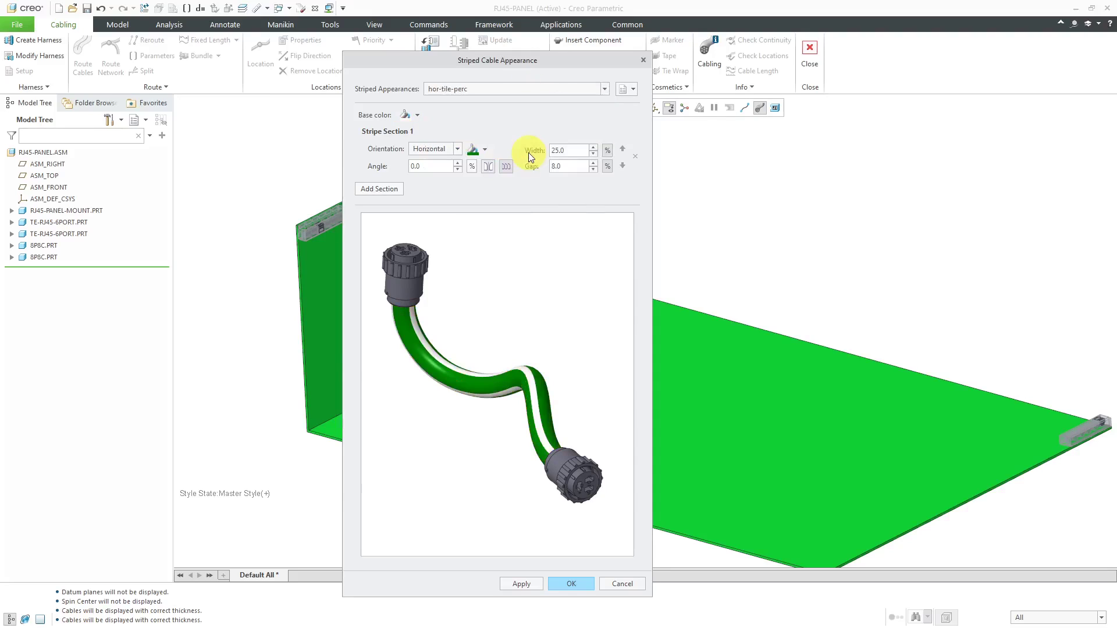
{"action": "left_click", "coordinate": [633, 89]}
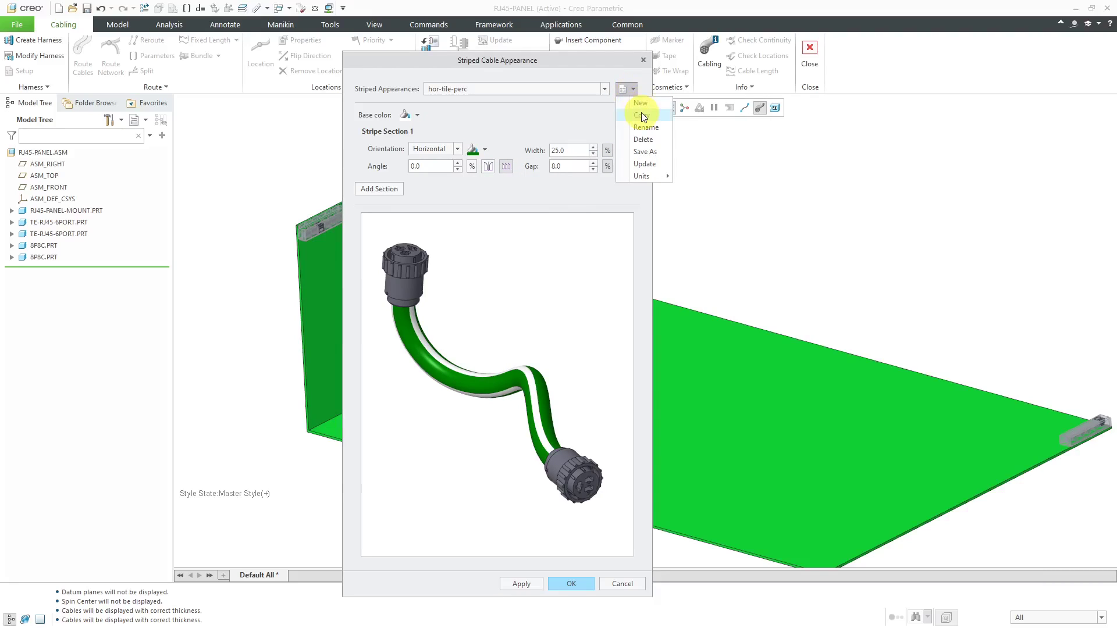
{"action": "left_click", "coordinate": [640, 103]}
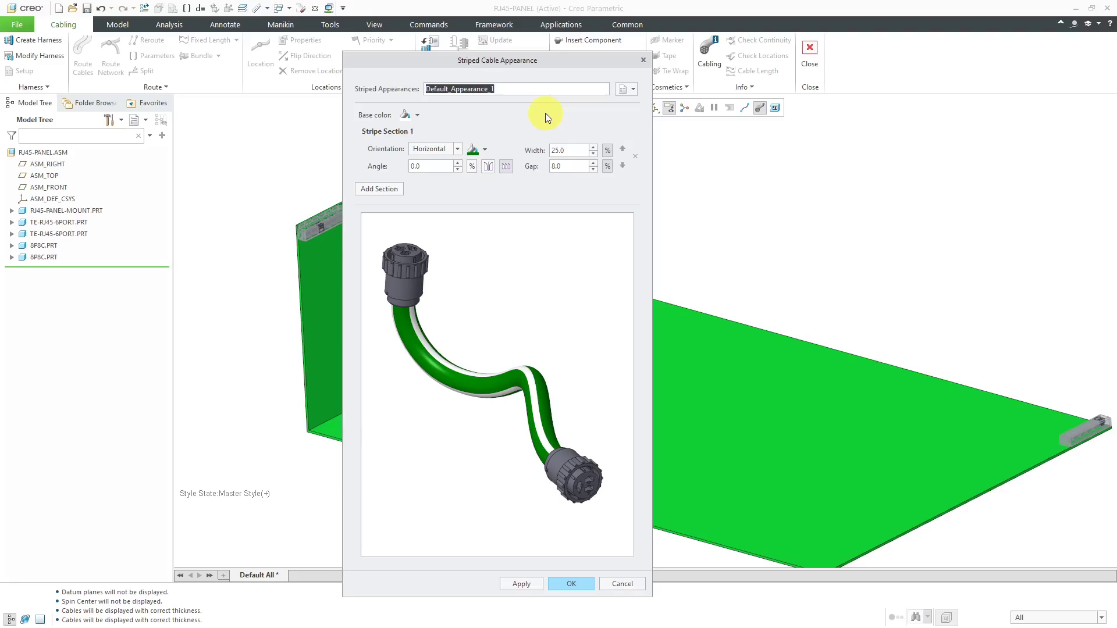
{"action": "type", "text": "wht="}
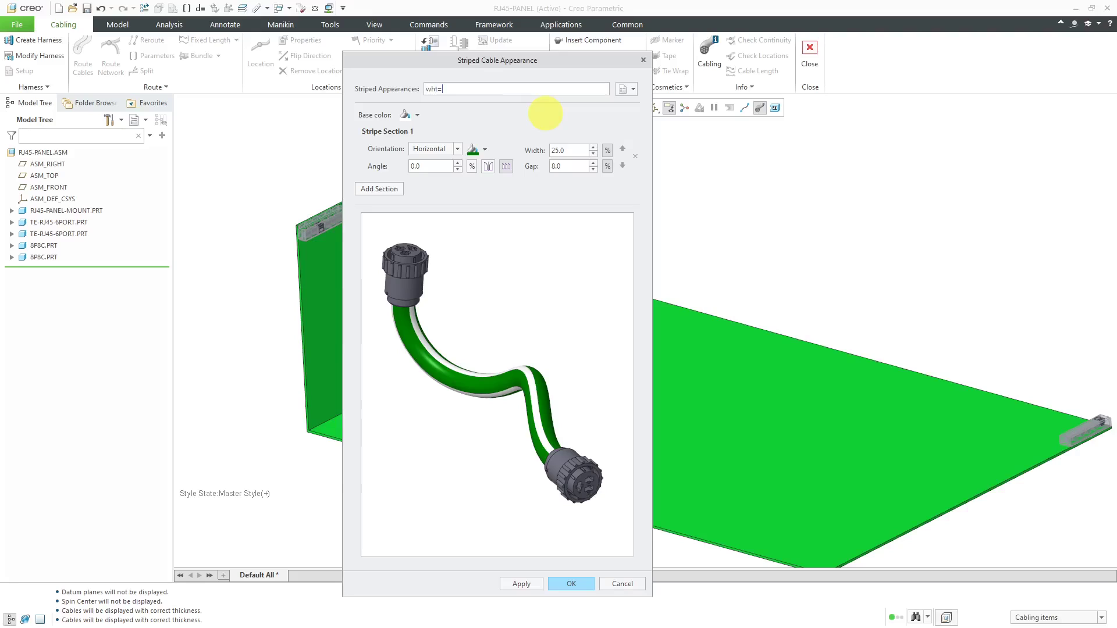
{"action": "key", "text": "BackSpace"}
{"action": "type", "text": "-grn"}
{"action": "key", "text": "Return"}
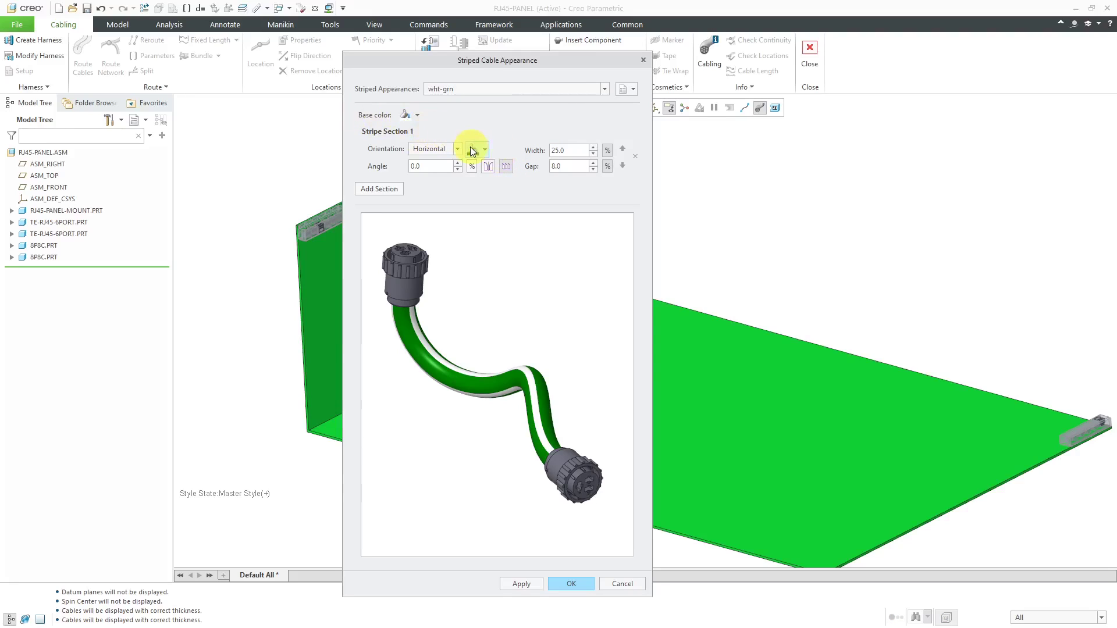
- Set the wht-grn stripe color to bright green, RGB 0, 255, 0
{"action": "left_click", "coordinate": [486, 152]}
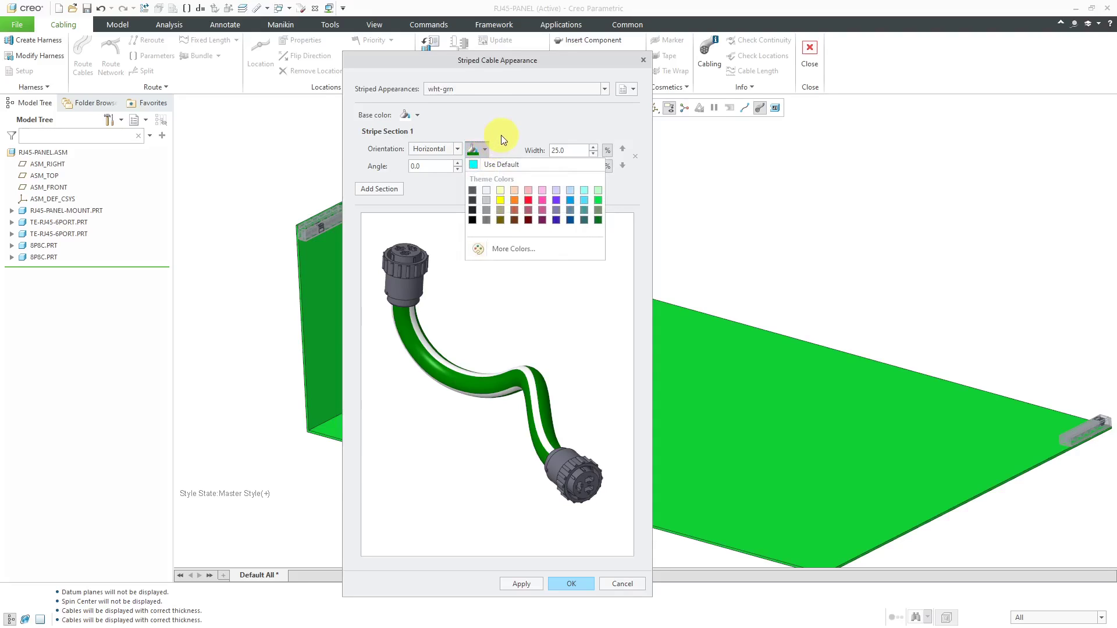
{"action": "left_click", "coordinate": [509, 249]}
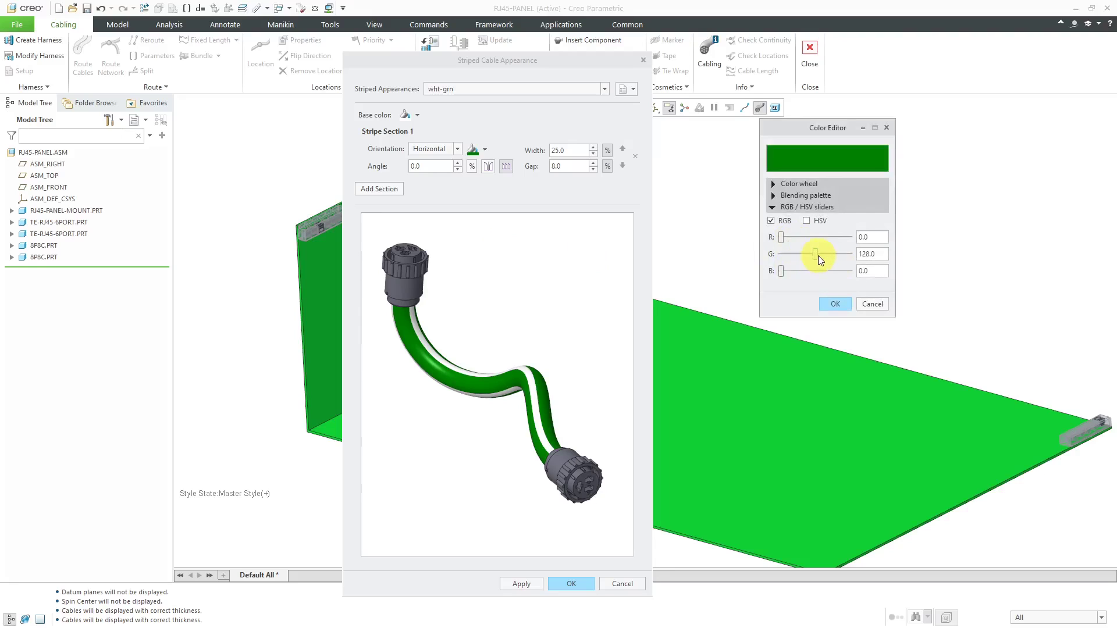
{"action": "left_click_drag", "start_coordinate": [813, 253], "coordinate": [853, 253]}
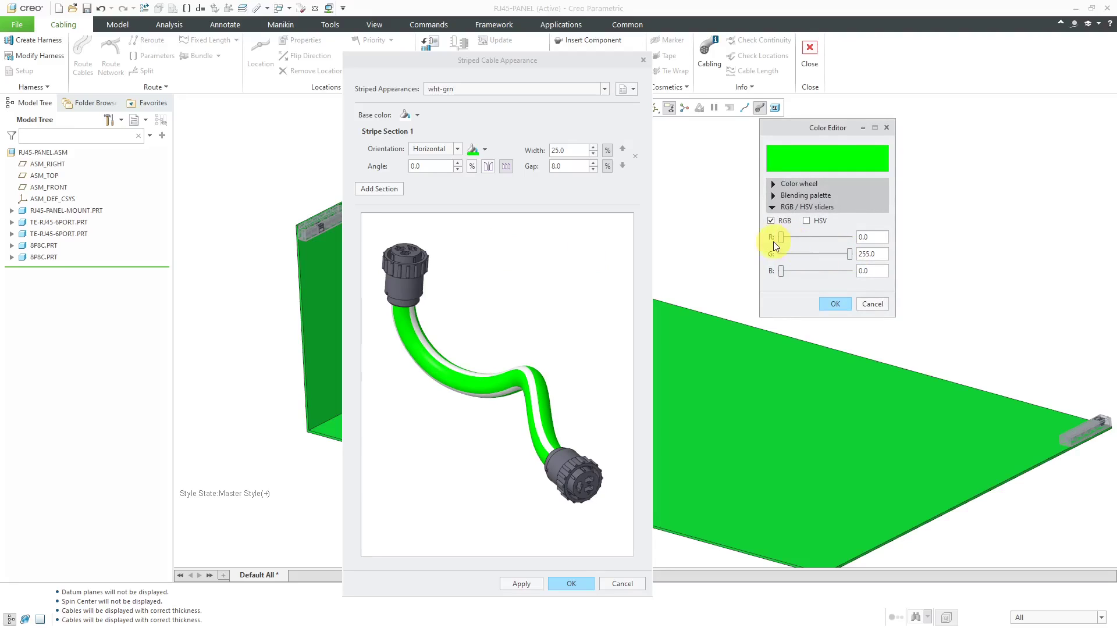
{"action": "left_click", "coordinate": [839, 303]}
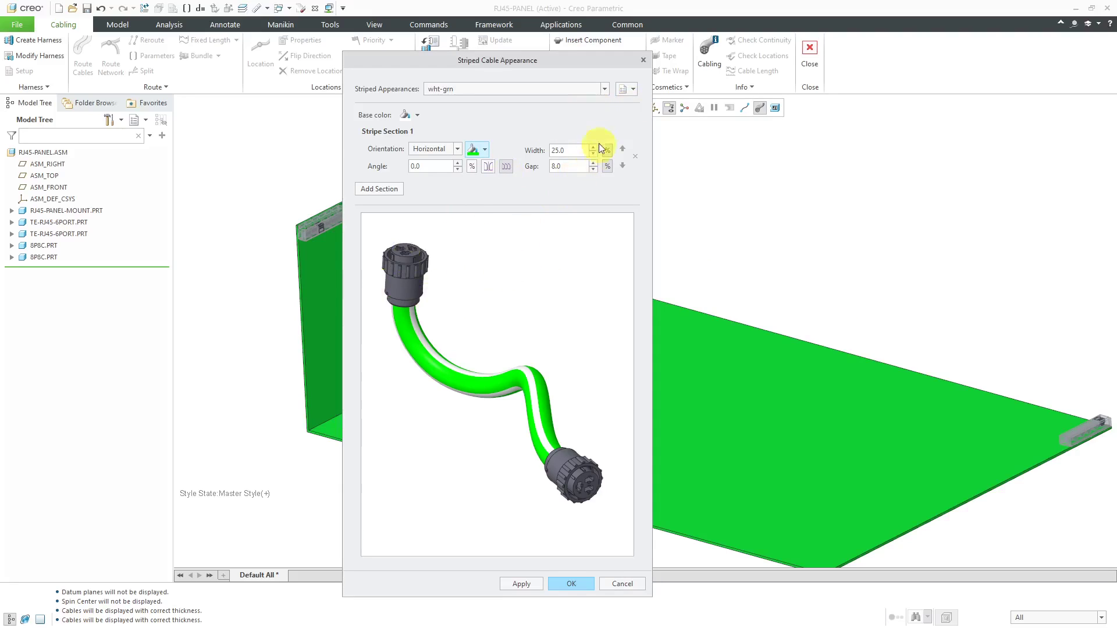
- Copy the wht-grn striped appearance and name the copy wht-blu
{"action": "left_click", "coordinate": [633, 90]}
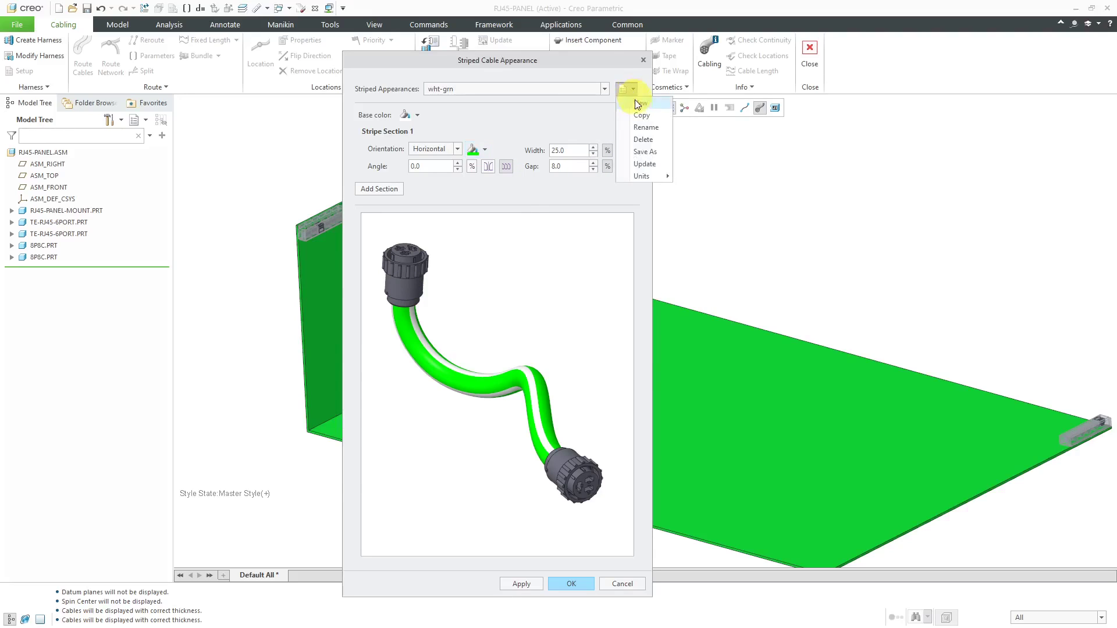
{"action": "left_click", "coordinate": [639, 115]}
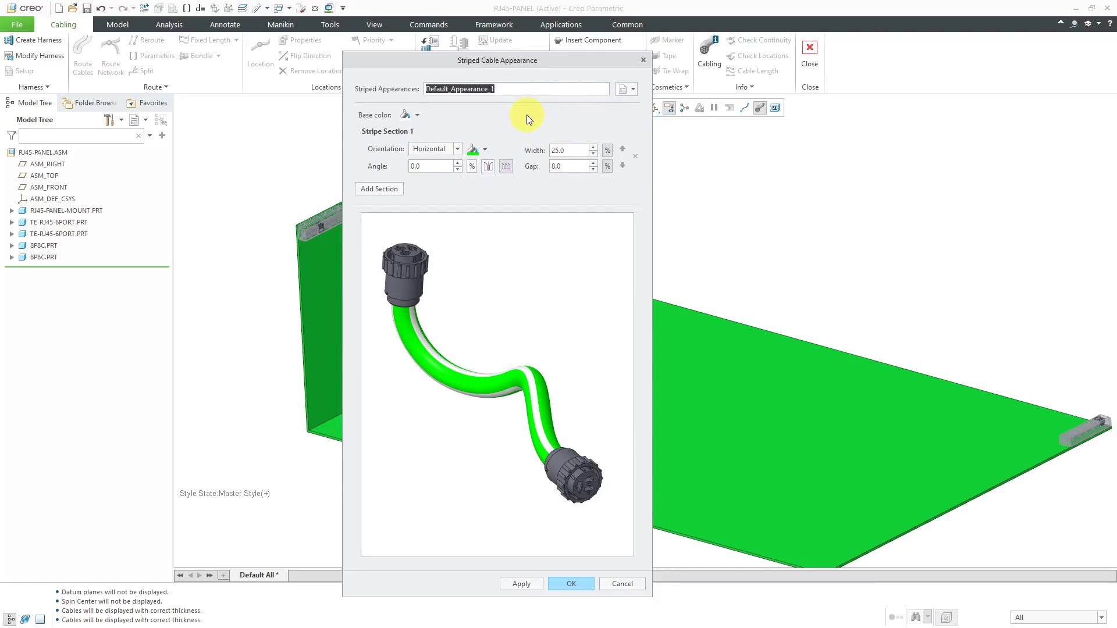
{"action": "type", "text": "wht-b"}
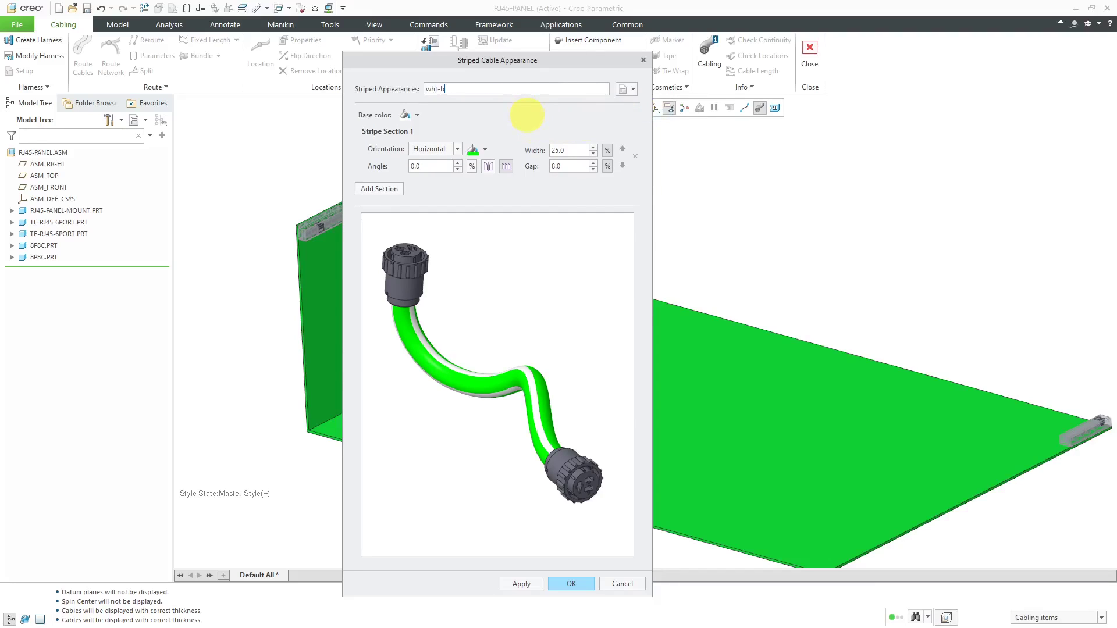
{"action": "type", "text": "lu"}
{"action": "left_click", "coordinate": [526, 114]}
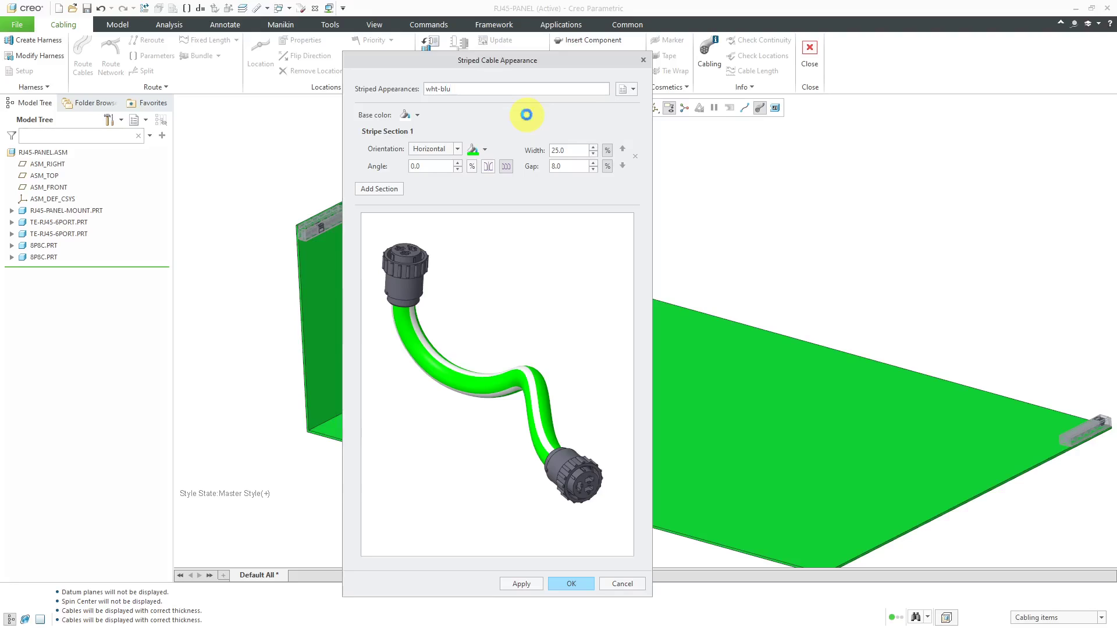
- Set the wht-blu stripe color to pure blue, RGB 0, 0, 255
{"action": "left_click", "coordinate": [484, 150]}
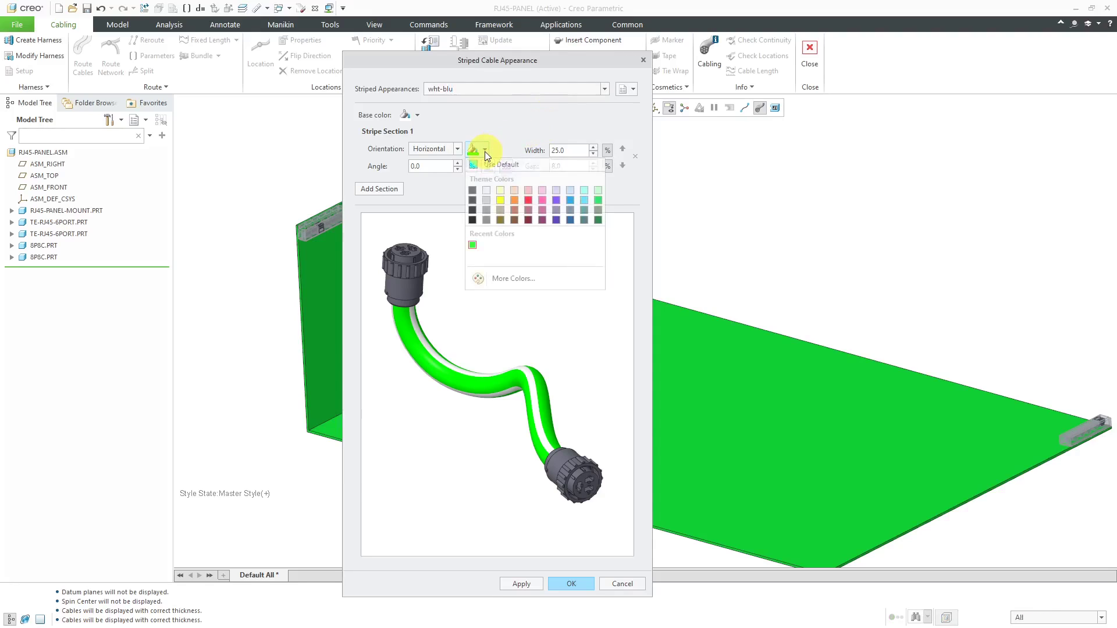
{"action": "left_click", "coordinate": [508, 278]}
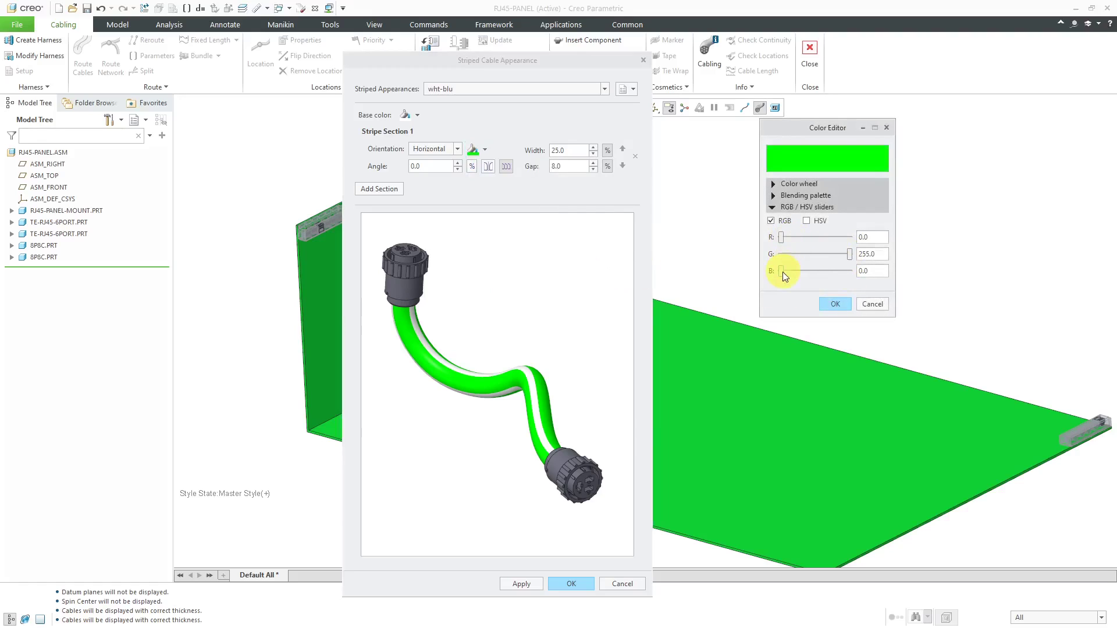
{"action": "left_click_drag", "start_coordinate": [781, 271], "coordinate": [759, 256]}
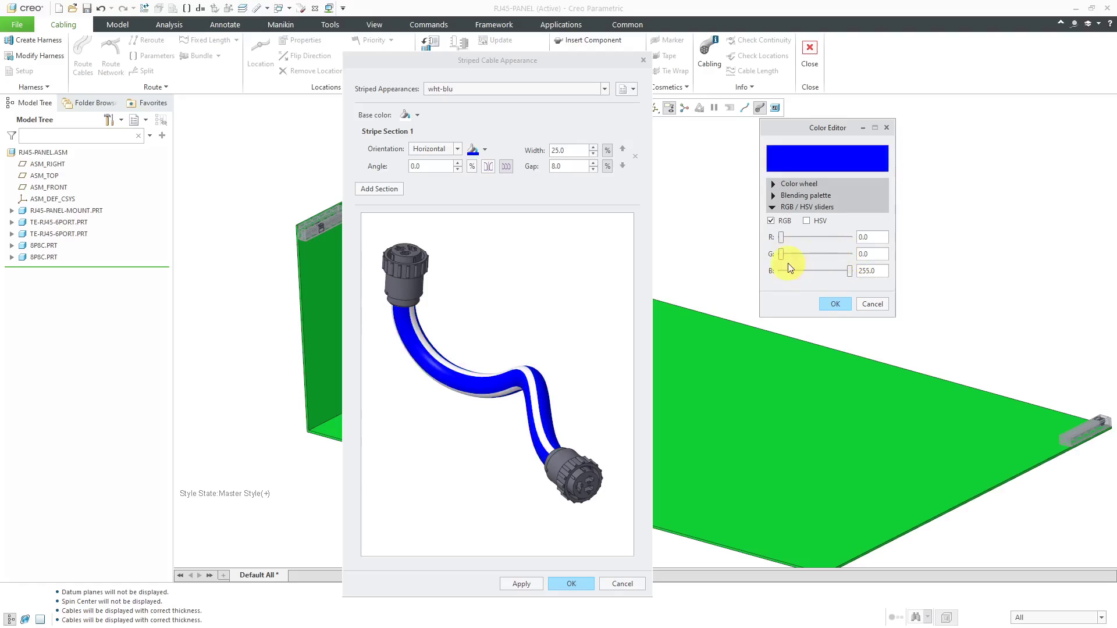
{"action": "left_click", "coordinate": [835, 303]}
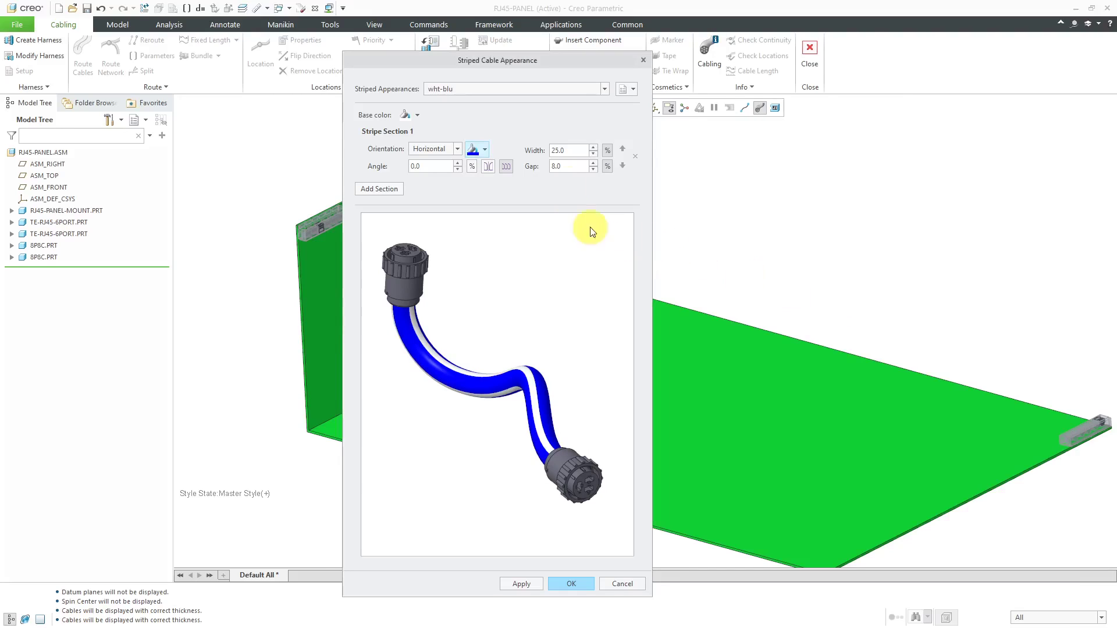
- Copy the wht-blu striped appearance and name the copy wht-orn
{"action": "left_click", "coordinate": [633, 90]}
{"action": "left_click", "coordinate": [634, 115]}
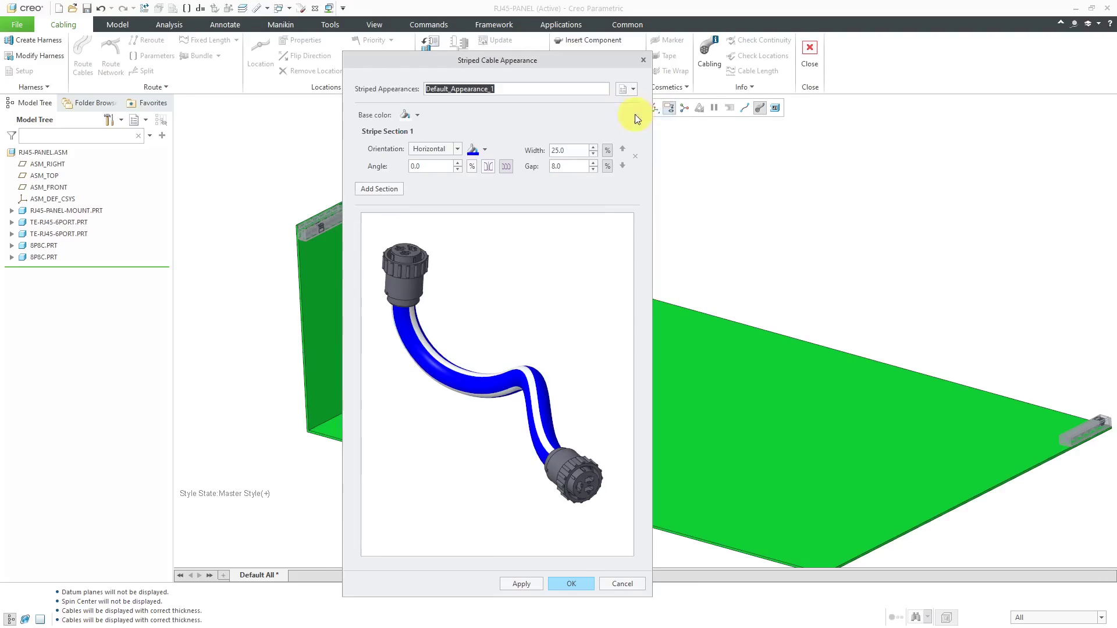
{"action": "type", "text": "wht"}
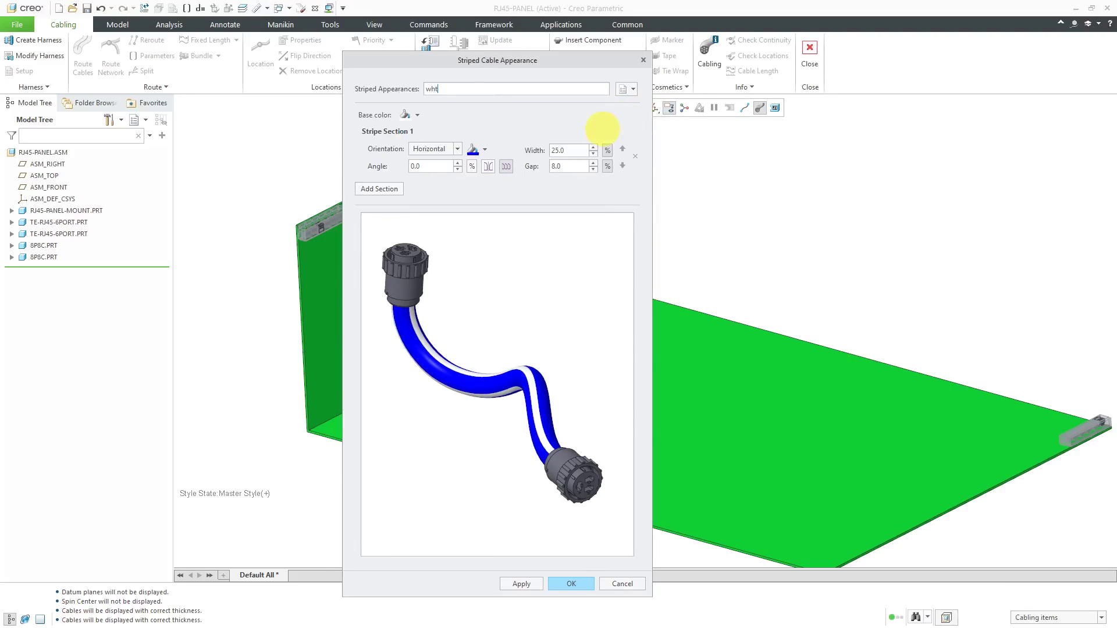
{"action": "type", "text": "-orn"}
{"action": "key", "text": "Return"}
- Set the wht-orn stripe color to orange, RGB 255, 165, 0
{"action": "left_click", "coordinate": [483, 152]}
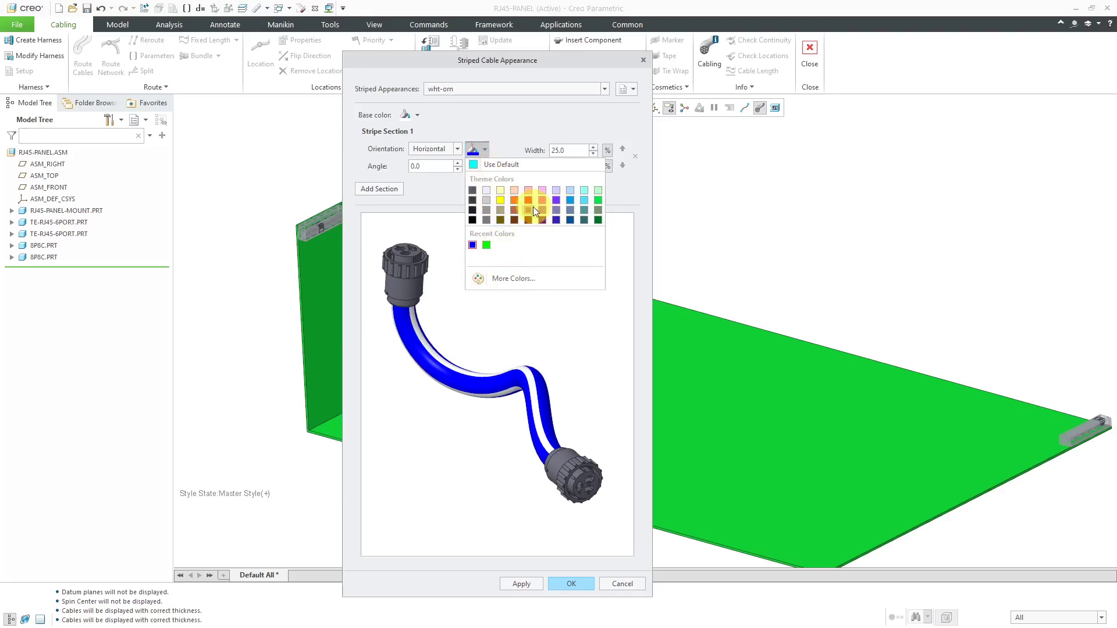
{"action": "left_click", "coordinate": [512, 281]}
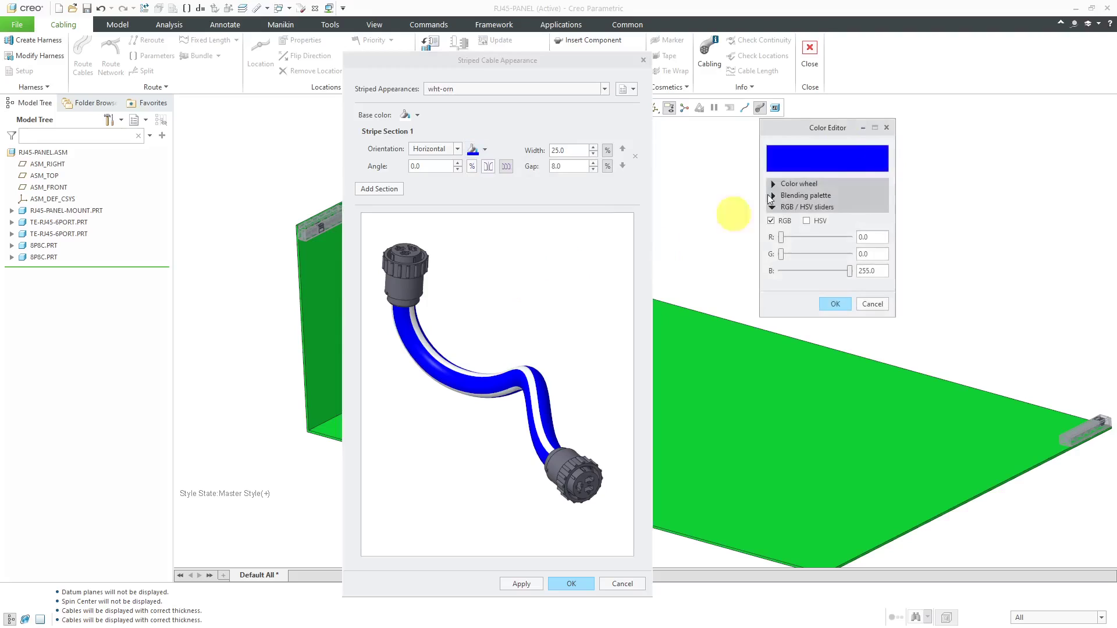
{"action": "left_click_drag", "start_coordinate": [842, 128], "coordinate": [596, 173]}
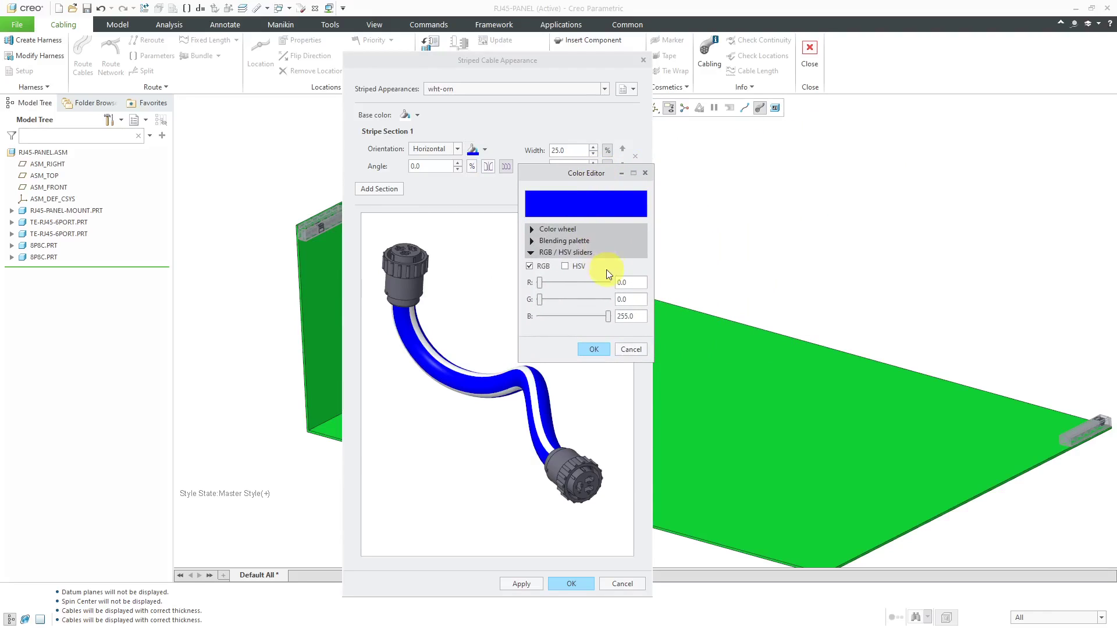
{"action": "double_click", "coordinate": [623, 283]}
{"action": "type", "text": "255.0"}
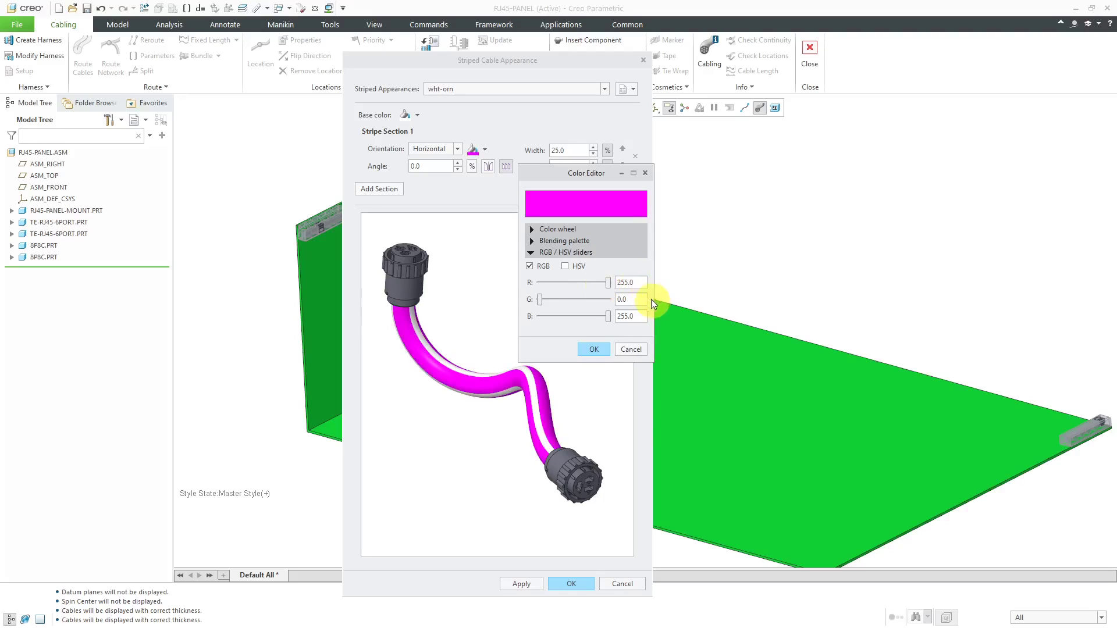
{"action": "double_click", "coordinate": [642, 299]}
{"action": "type", "text": "165.0"}
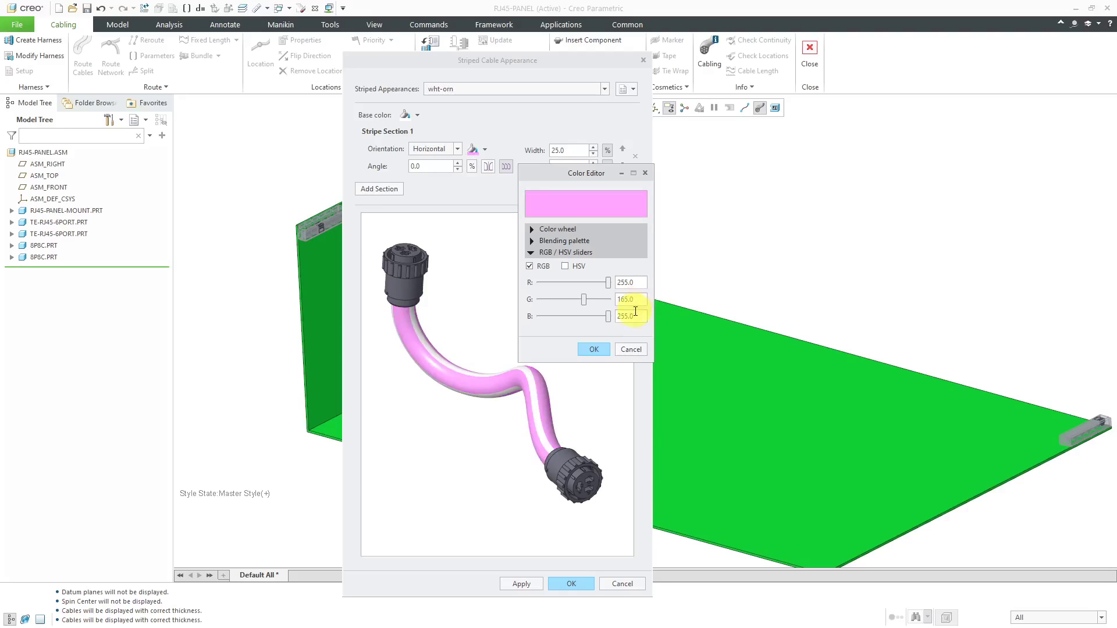
{"action": "double_click", "coordinate": [635, 316]}
{"action": "type", "text": "0.0"}
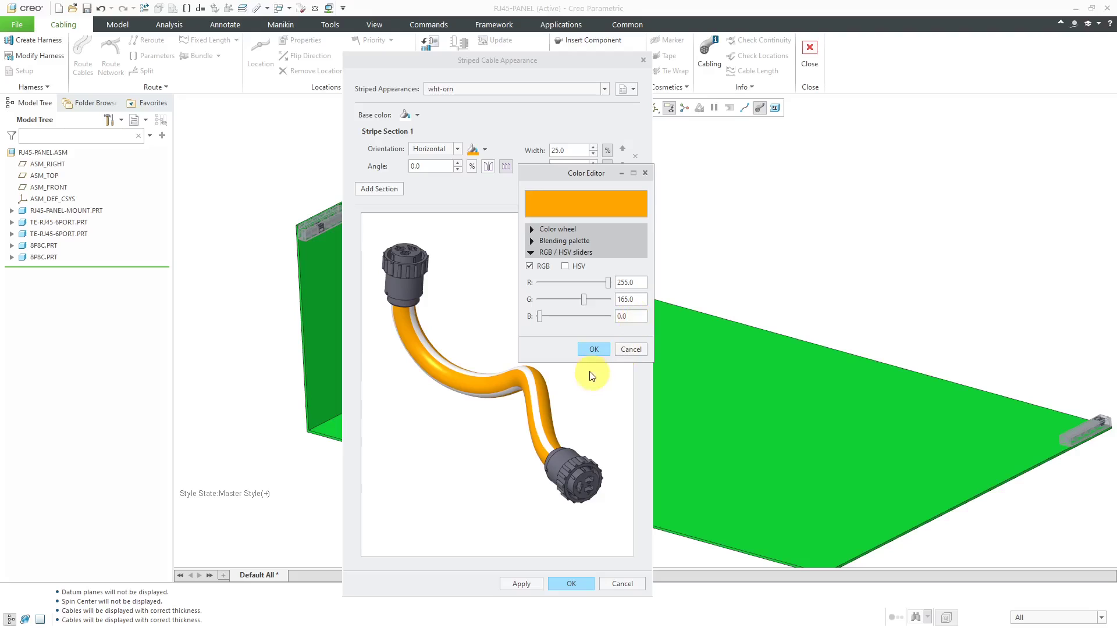
{"action": "left_click", "coordinate": [593, 349]}
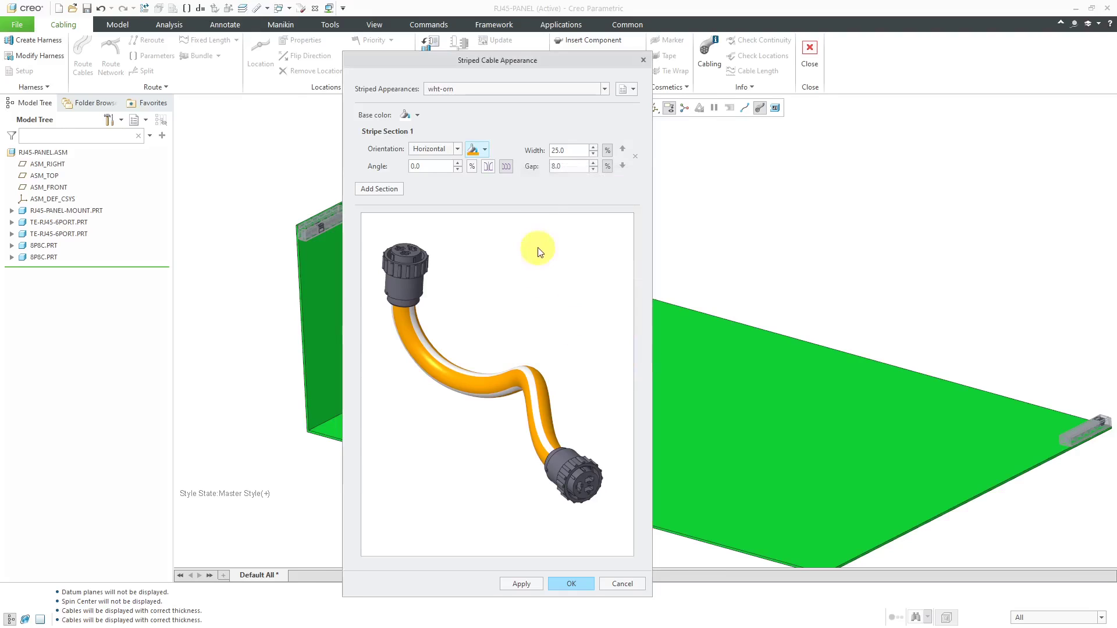
- Create a new striped appearance named wht-brn, starting from wht-orn
{"action": "left_click", "coordinate": [605, 90]}
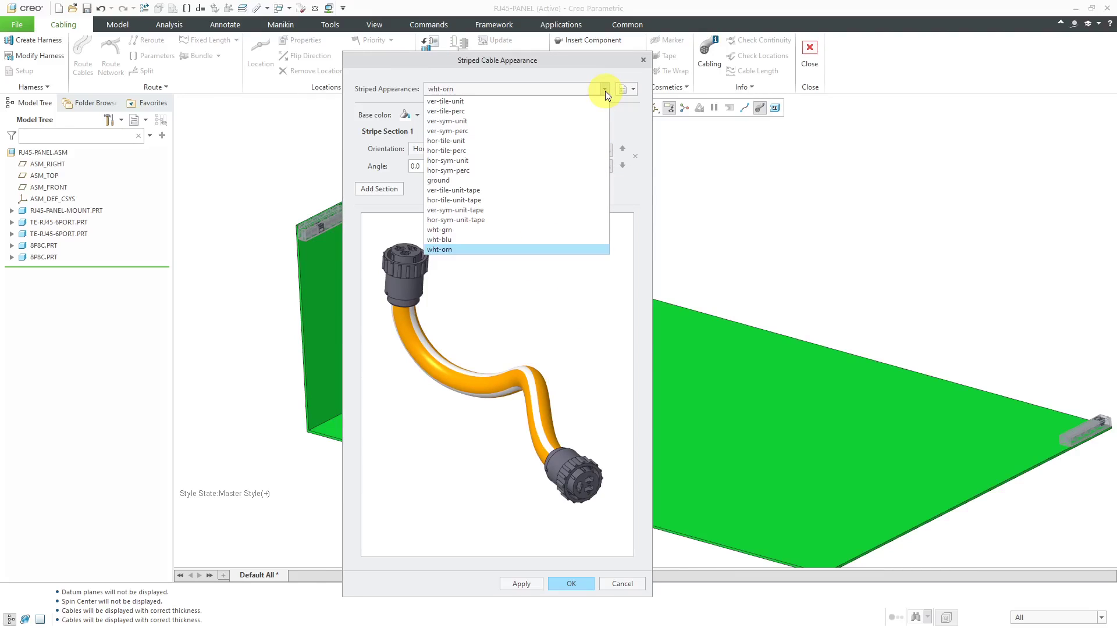
{"action": "left_click", "coordinate": [604, 91]}
{"action": "left_click", "coordinate": [630, 90]}
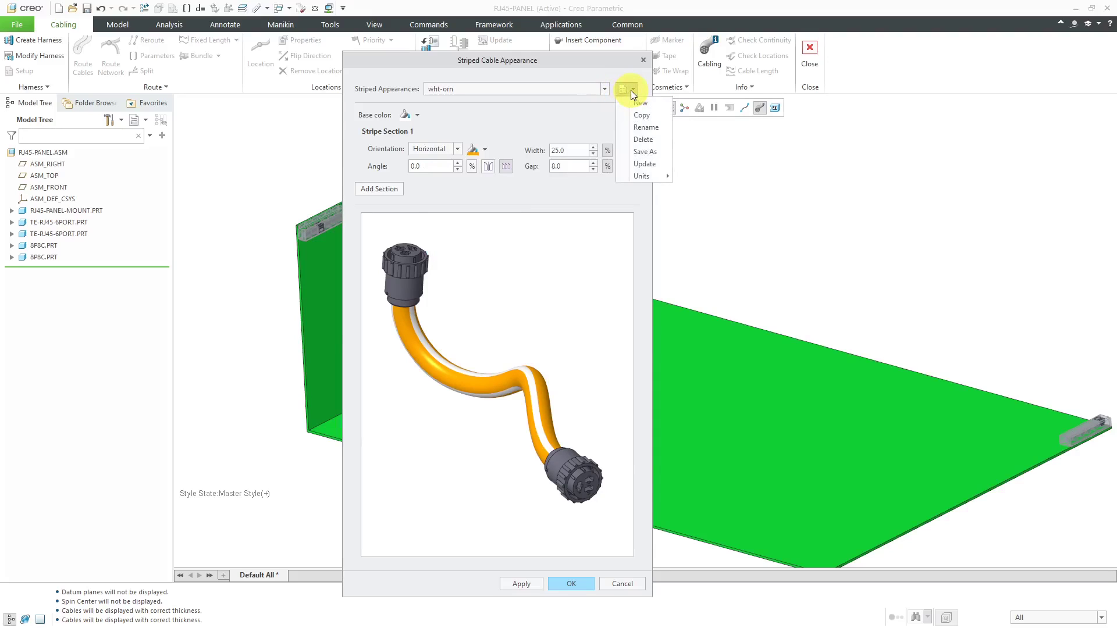
{"action": "left_click", "coordinate": [641, 103]}
{"action": "type", "text": "w"}
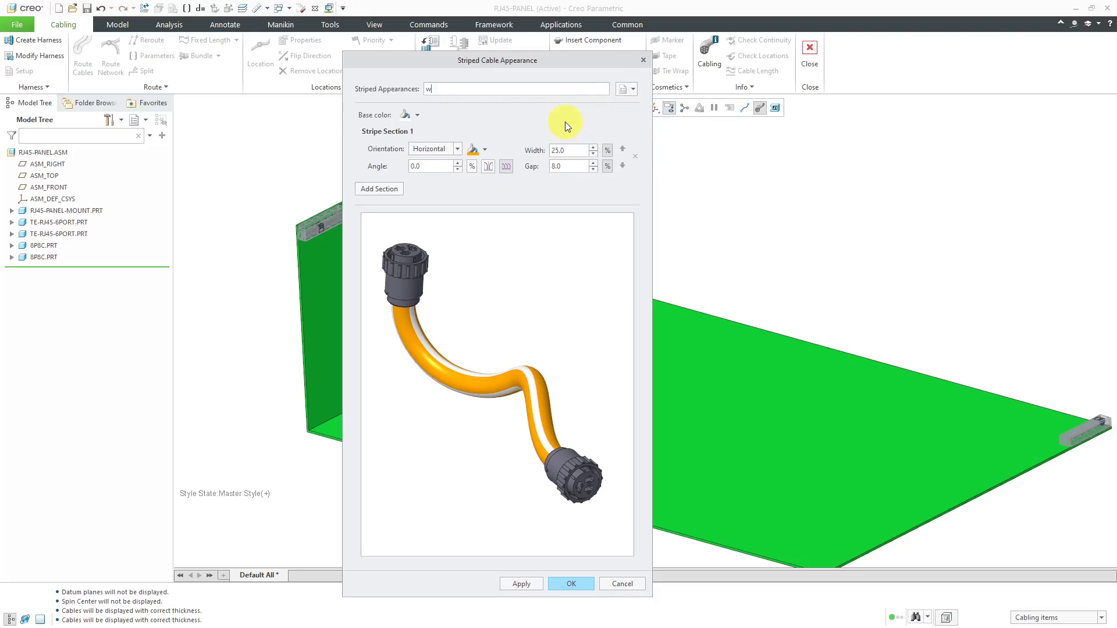
{"action": "type", "text": "ht-brn"}
{"action": "key", "text": "Return"}
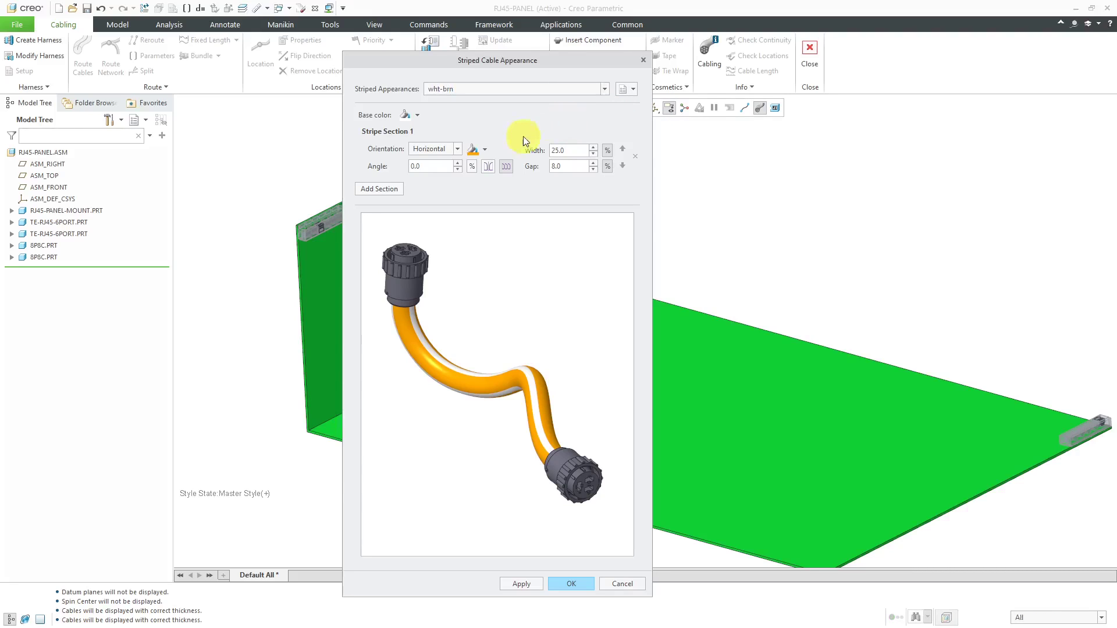
- Set the wht-brn stripe color to brown, RGB 165, 42, 42
{"action": "left_click", "coordinate": [484, 149]}
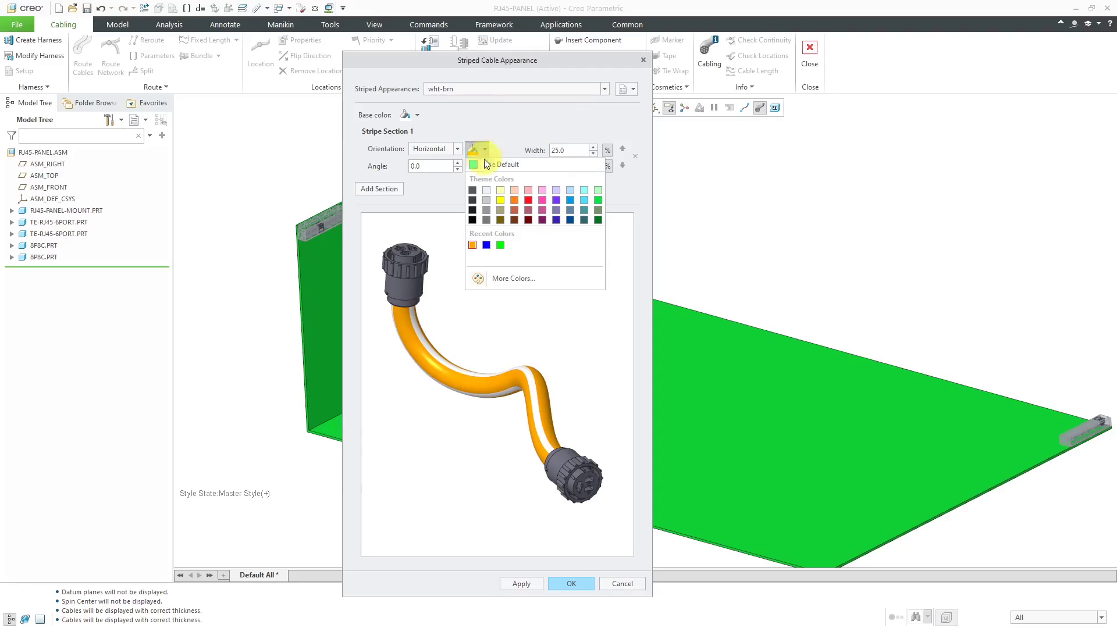
{"action": "left_click", "coordinate": [503, 285]}
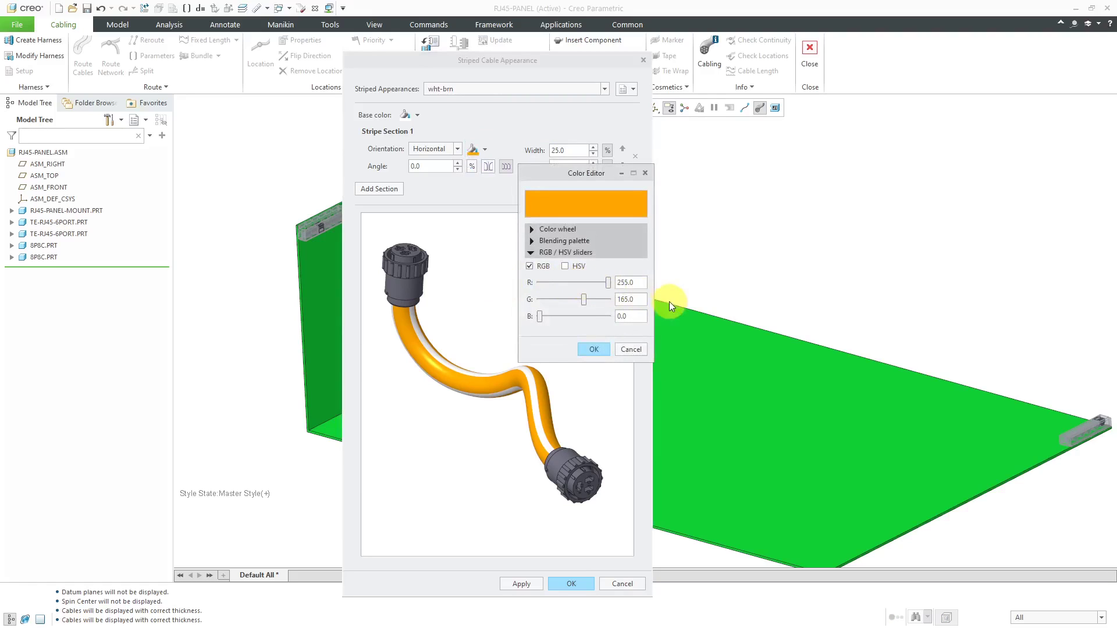
{"action": "double_click", "coordinate": [639, 282]}
{"action": "type", "text": "165"}
{"action": "key", "text": "Return"}
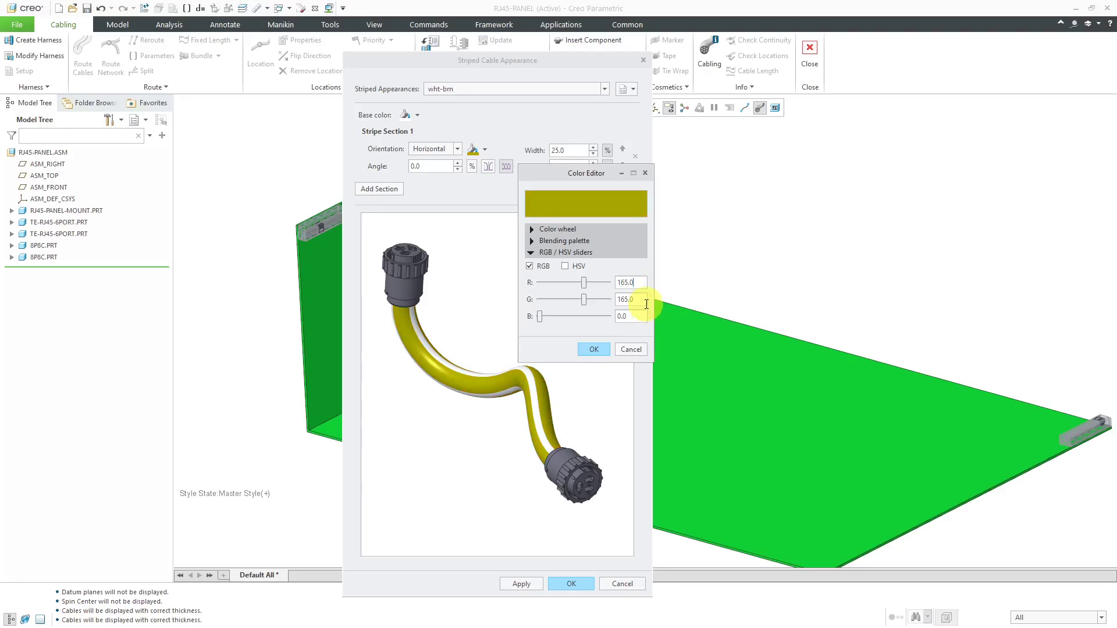
{"action": "double_click", "coordinate": [645, 302]}
{"action": "type", "text": "42"}
{"action": "key", "text": "Return"}
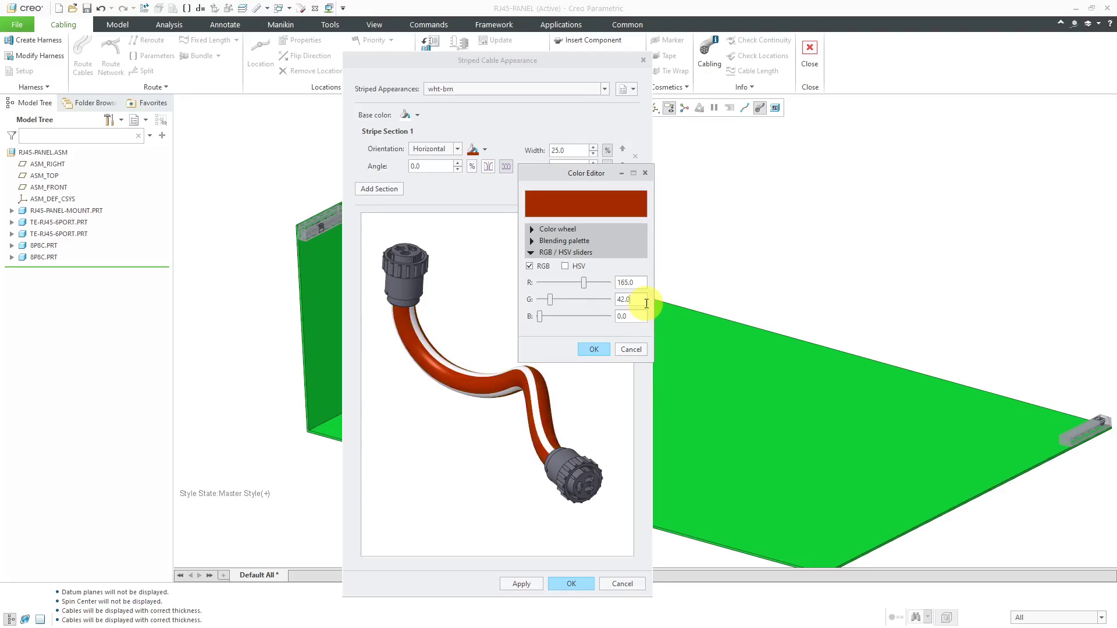
{"action": "double_click", "coordinate": [636, 314]}
{"action": "type", "text": "42"}
{"action": "key", "text": "Return"}
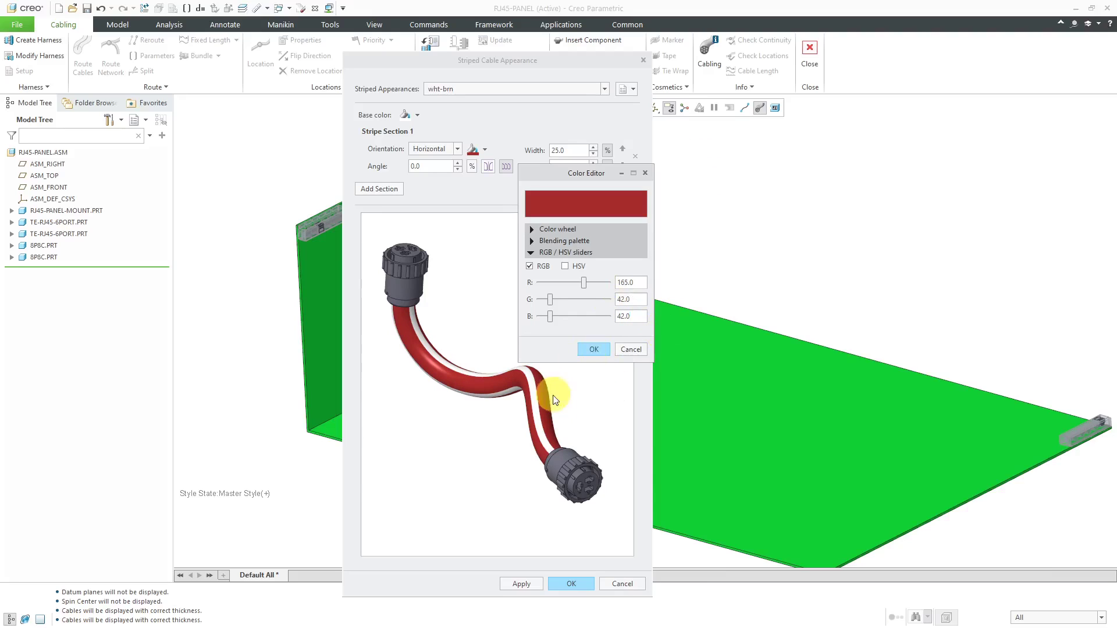
{"action": "left_click", "coordinate": [598, 350]}
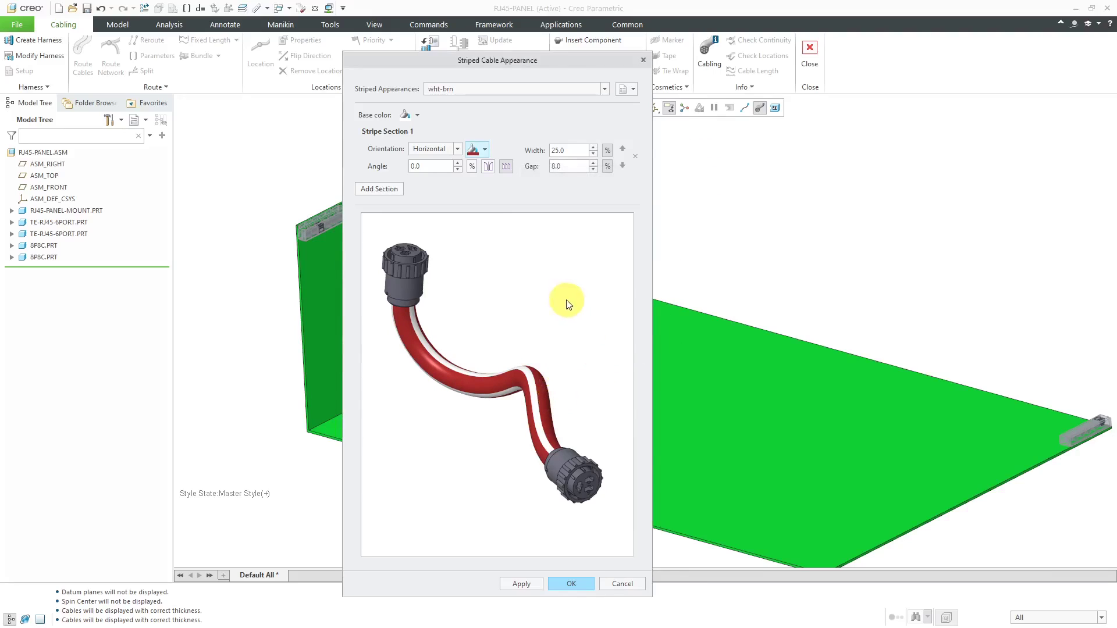
- Accept the striped appearances and save them as the CSV file cable_stripes in the C: drive's Creo\Cabling folder
{"action": "left_click", "coordinate": [602, 88]}
{"action": "left_click", "coordinate": [602, 89]}
{"action": "left_click", "coordinate": [558, 584]}
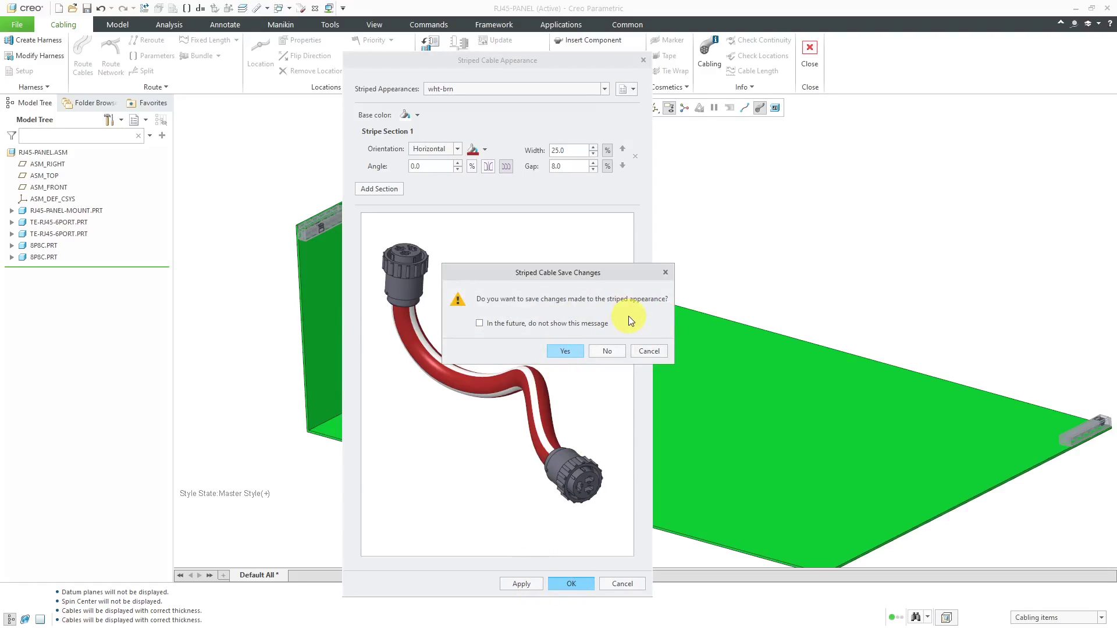
{"action": "left_click", "coordinate": [563, 352]}
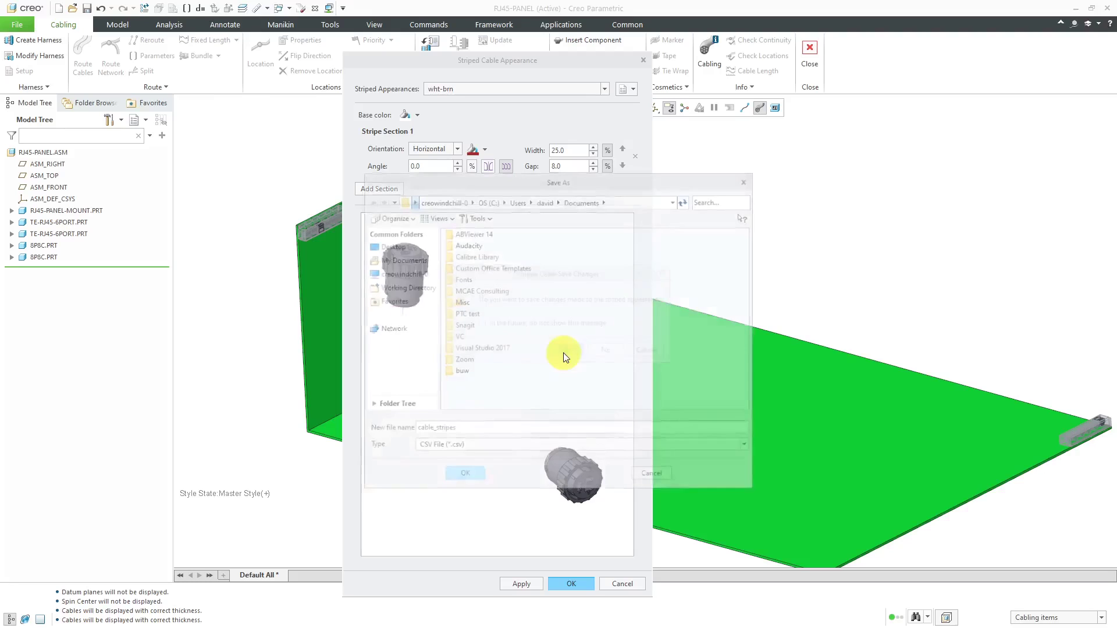
{"action": "left_click", "coordinate": [486, 200]}
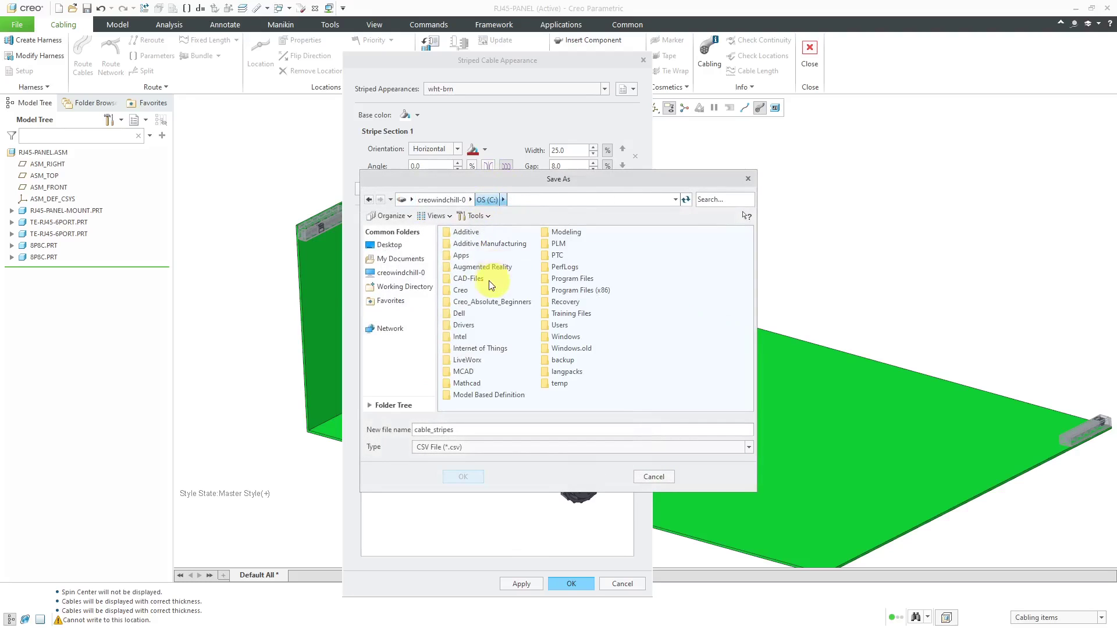
{"action": "double_click", "coordinate": [466, 293]}
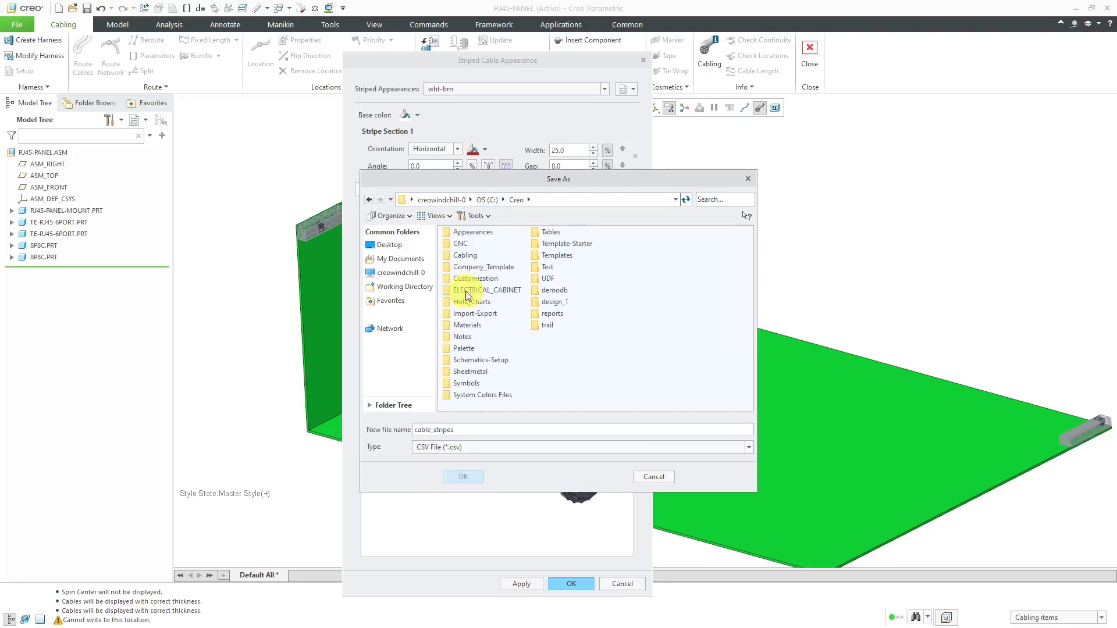
{"action": "double_click", "coordinate": [473, 257]}
{"action": "left_click", "coordinate": [463, 476]}
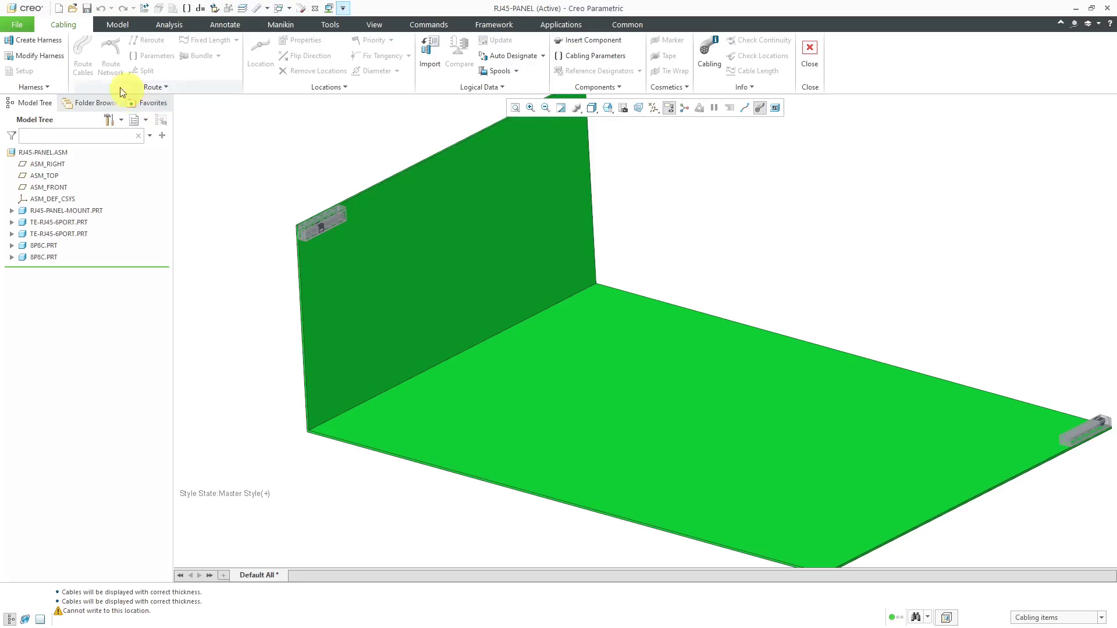
- Create a harness part named cat6 using the default template
{"action": "left_click", "coordinate": [44, 40]}
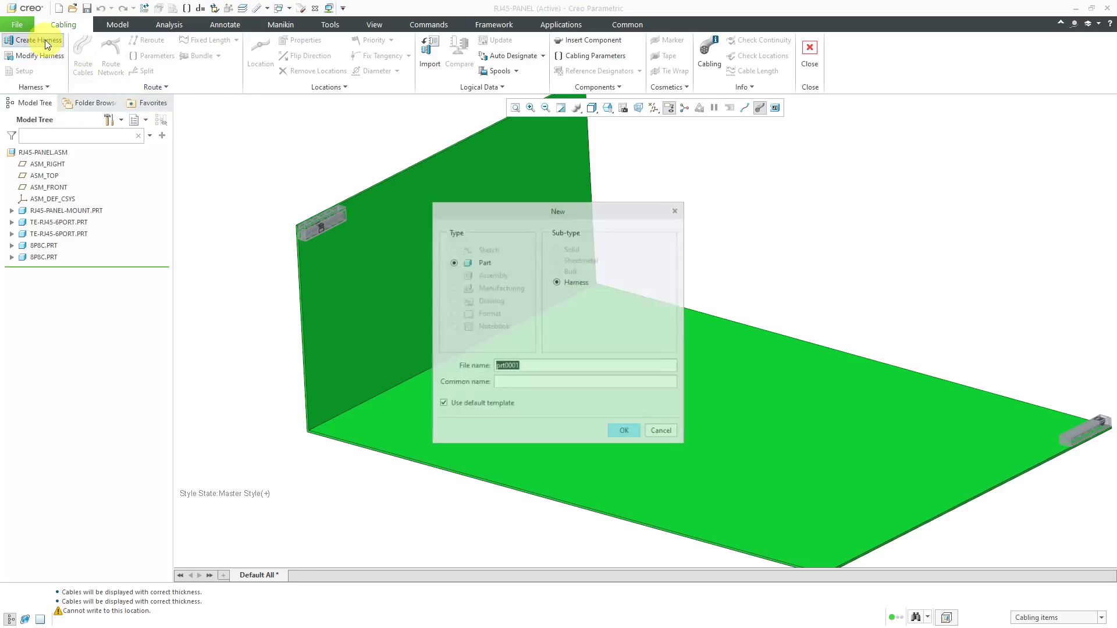
{"action": "type", "text": "cat6"}
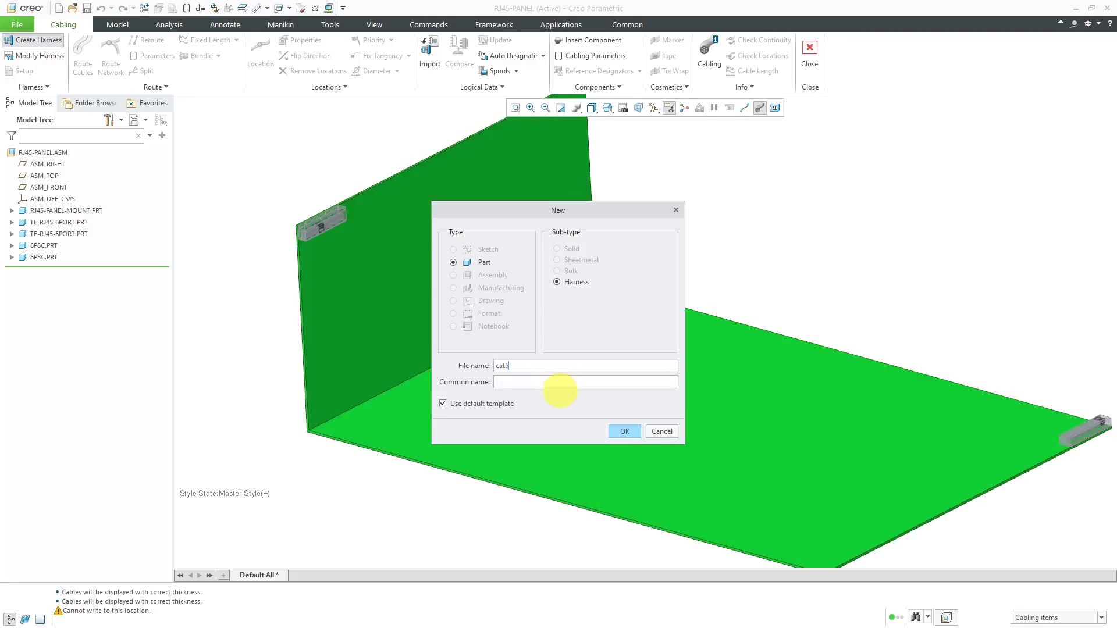
{"action": "left_click", "coordinate": [624, 429]}
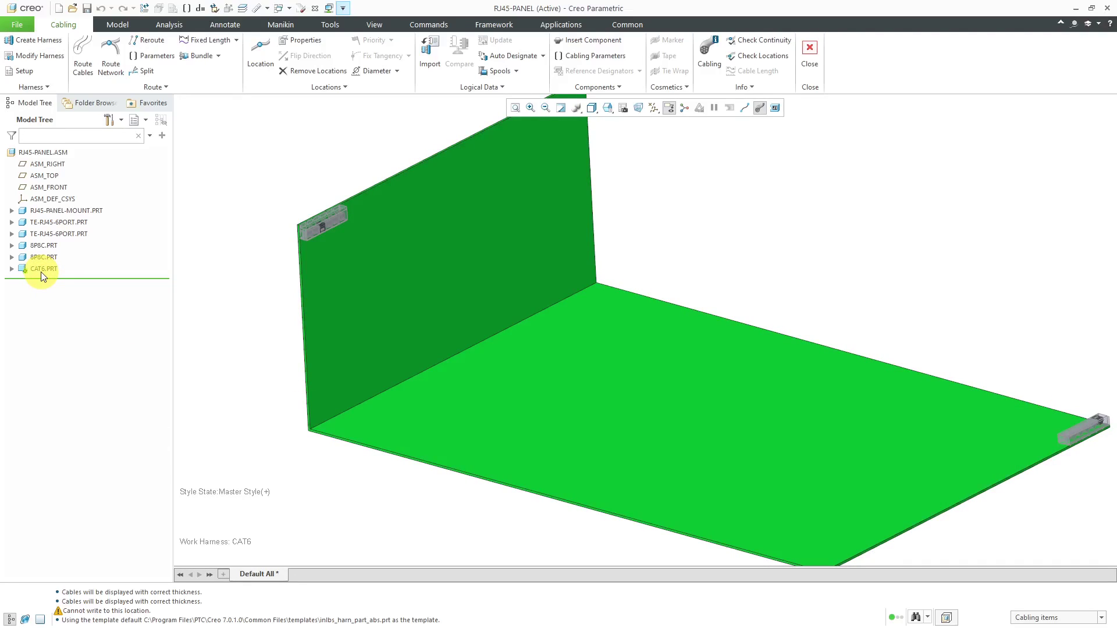
- Import the whole Creo Schematics XML file CAT6.xml from the CAD-Files\CAE_Routed folder as the logical reference data
{"action": "left_click", "coordinate": [427, 52]}
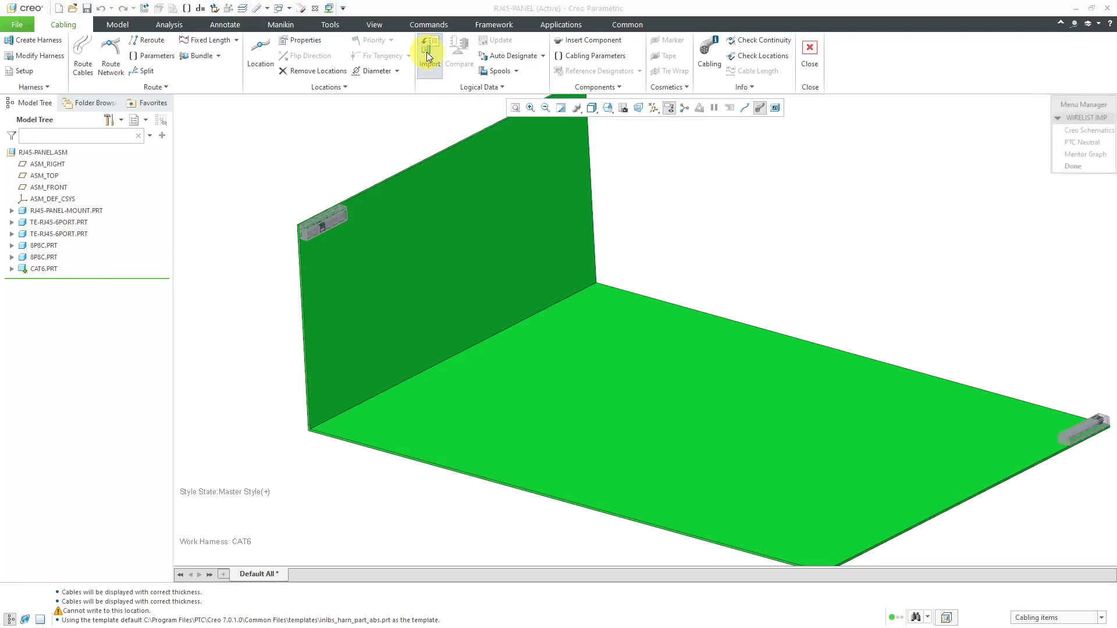
{"action": "left_click", "coordinate": [1084, 131]}
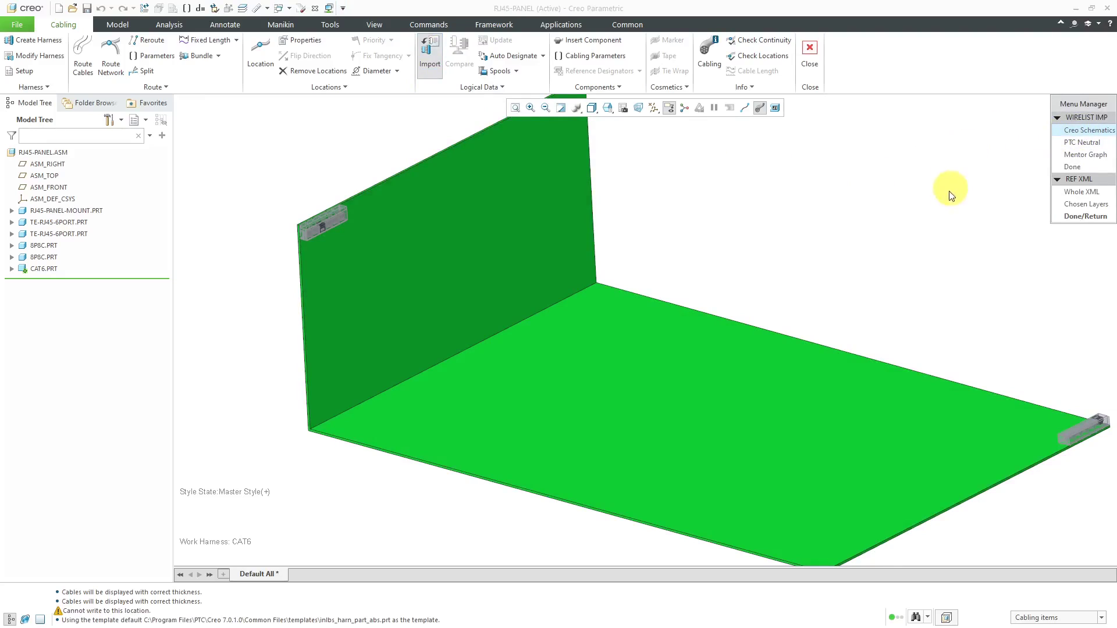
{"action": "left_click", "coordinate": [1069, 191]}
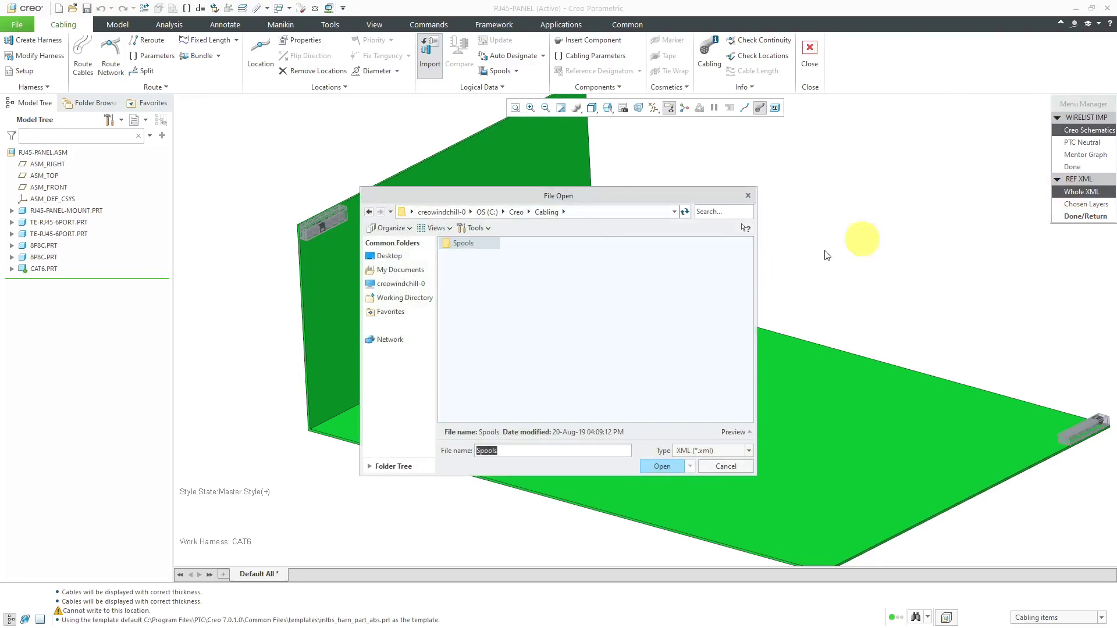
{"action": "left_click", "coordinate": [488, 213]}
{"action": "double_click", "coordinate": [472, 290]}
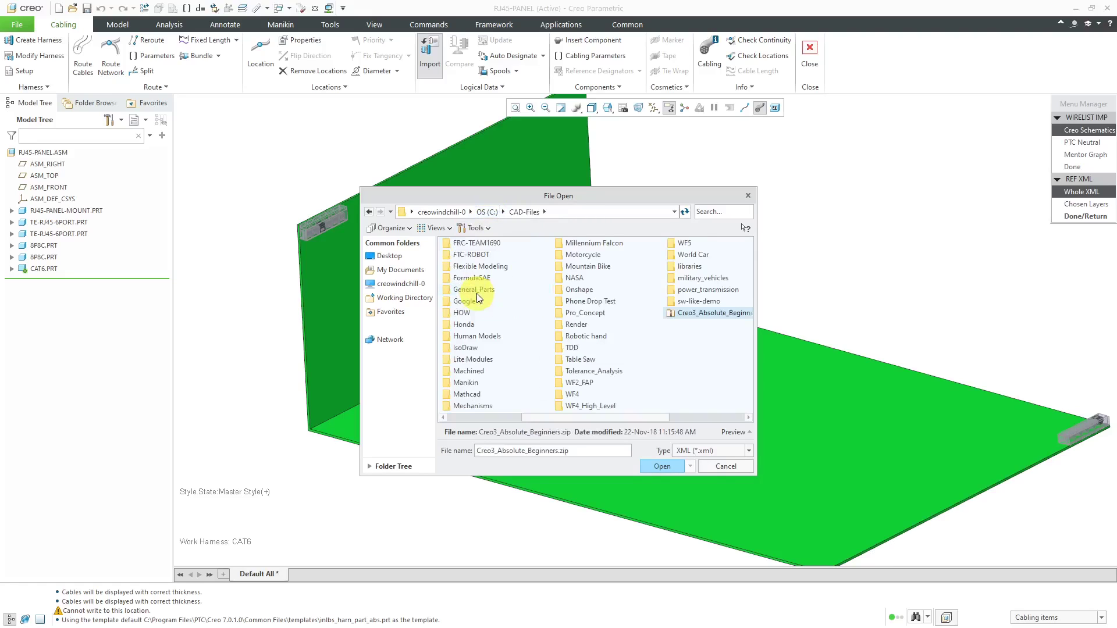
{"action": "scroll", "coordinate": [477, 293], "scroll_direction": "up", "scroll_amount": 3}
{"action": "double_click", "coordinate": [476, 292]}
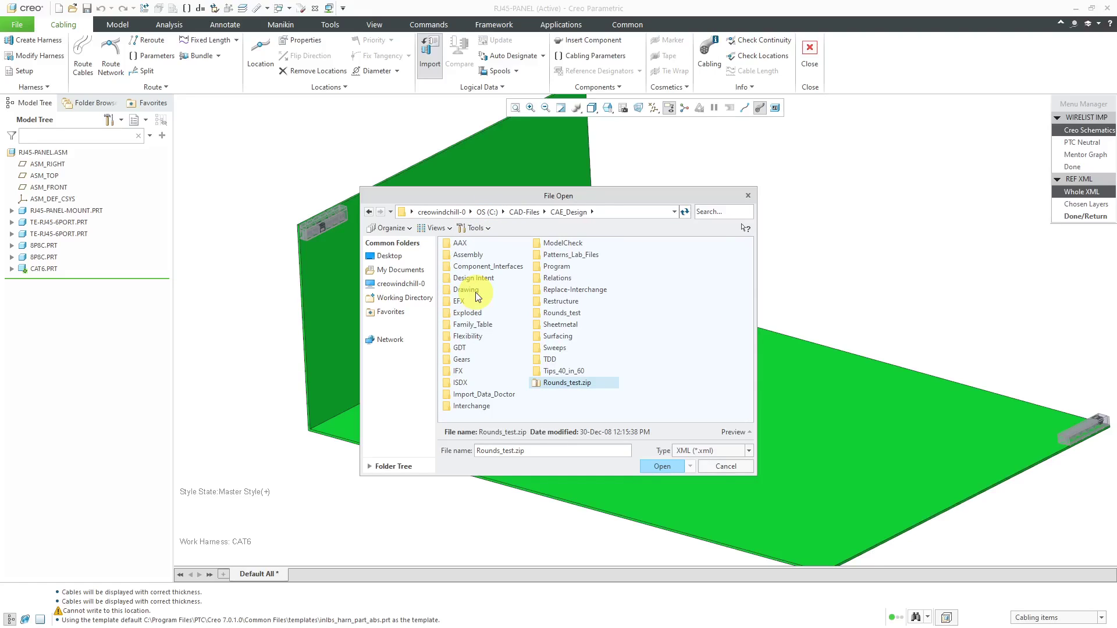
{"action": "left_click", "coordinate": [522, 212]}
{"action": "scroll", "coordinate": [472, 299], "scroll_direction": "up", "scroll_amount": 3}
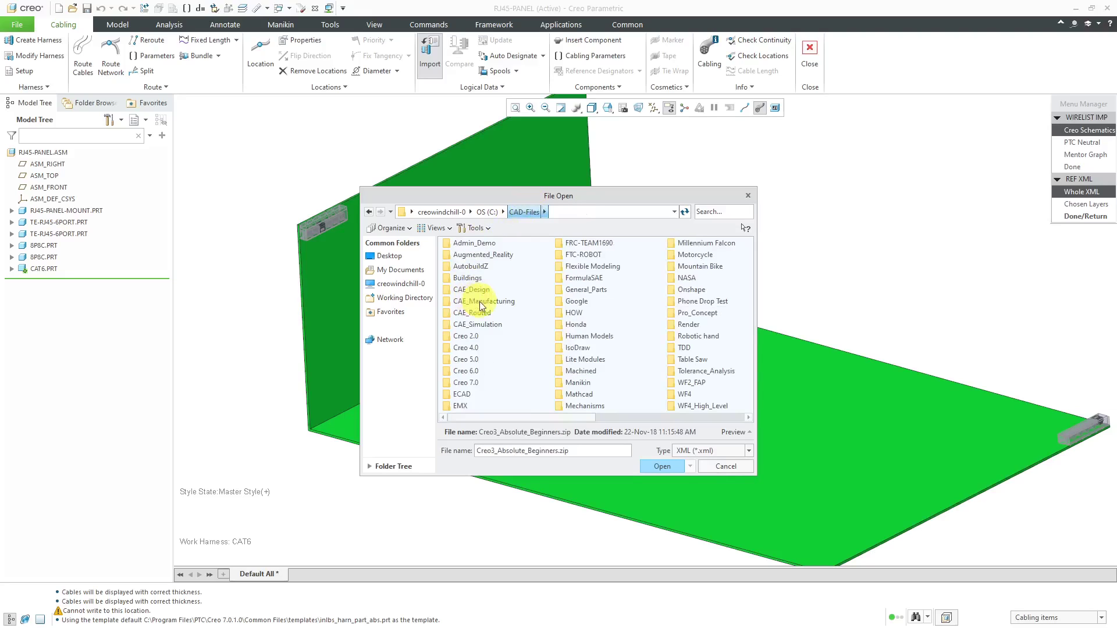
{"action": "double_click", "coordinate": [479, 313]}
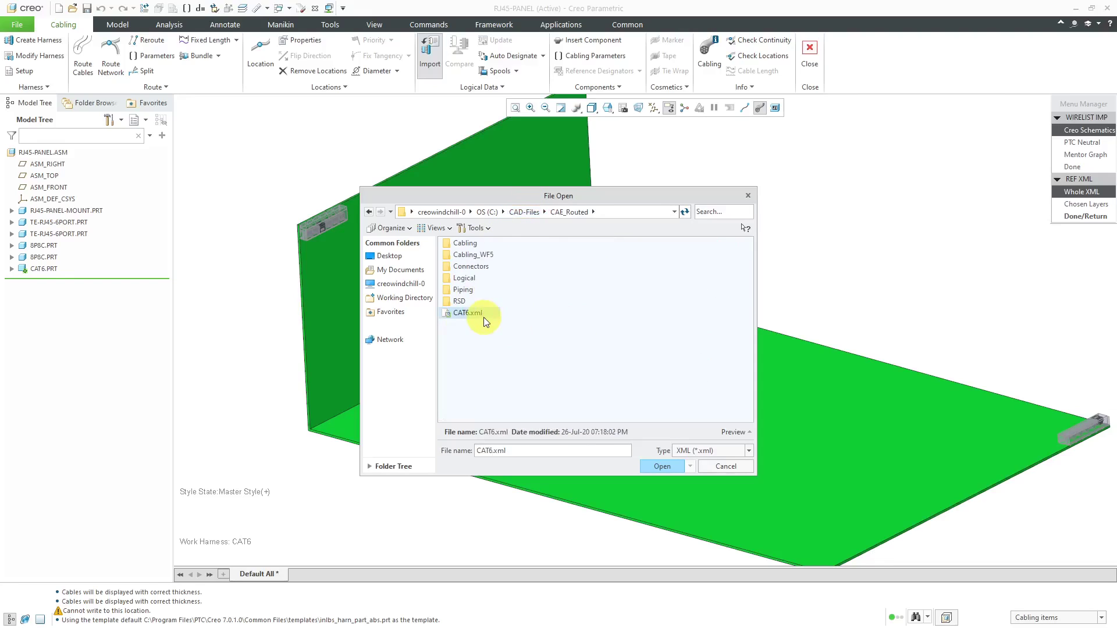
{"action": "left_click", "coordinate": [662, 467]}
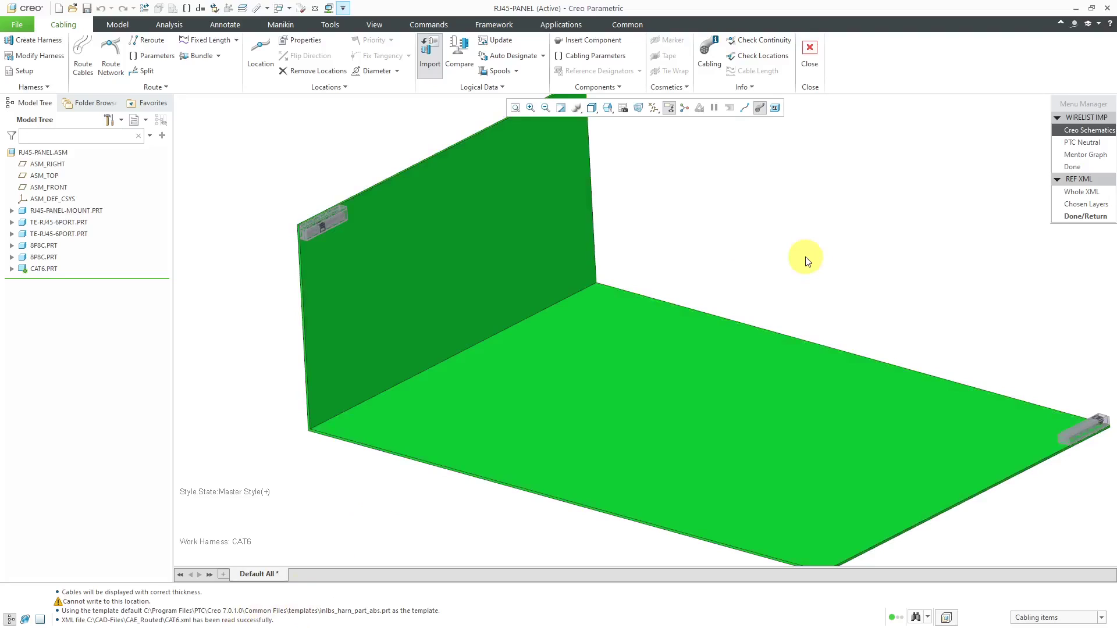
{"action": "left_click", "coordinate": [1083, 216]}
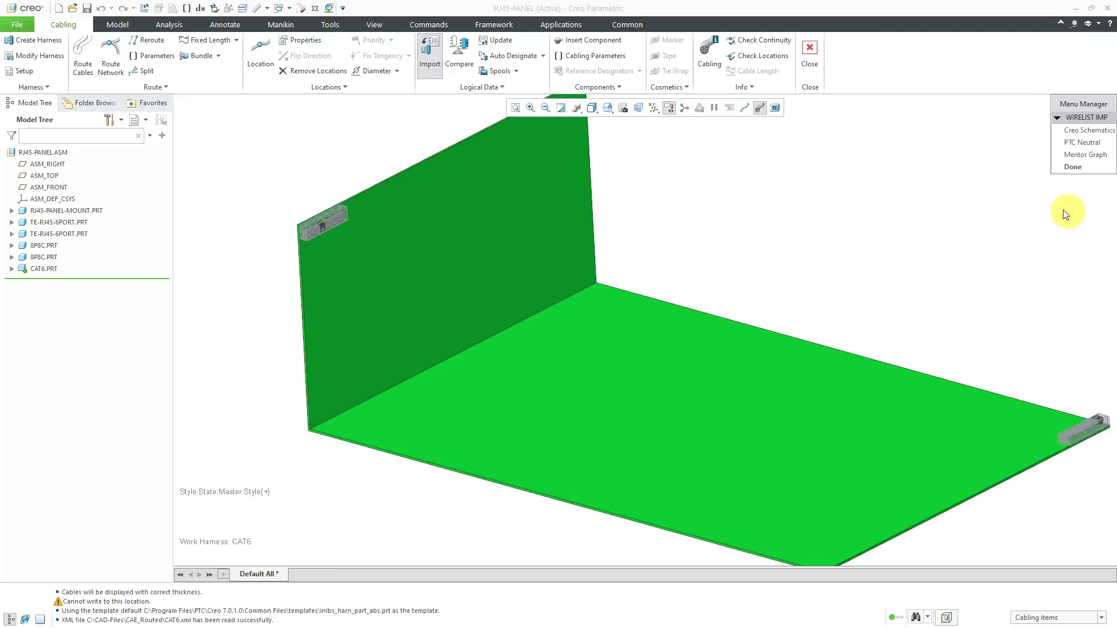
{"action": "left_click", "coordinate": [1077, 167]}
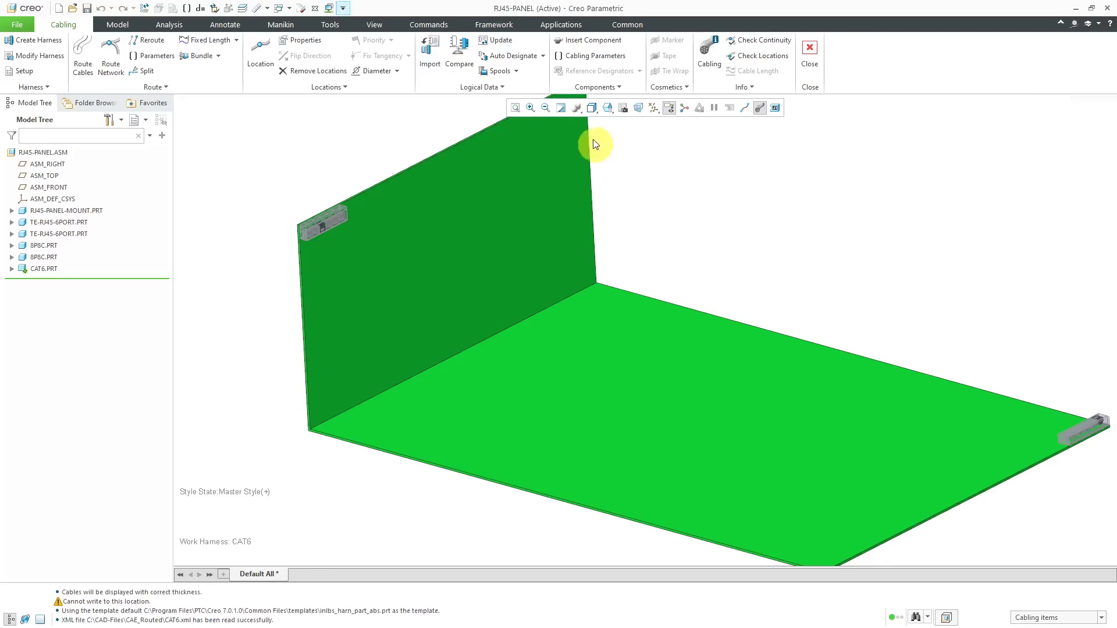
- Compare the assembly's cabling data with the imported CAT6 reference, including matched items and sorting alphabetically, and review the report
{"action": "left_click", "coordinate": [458, 68]}
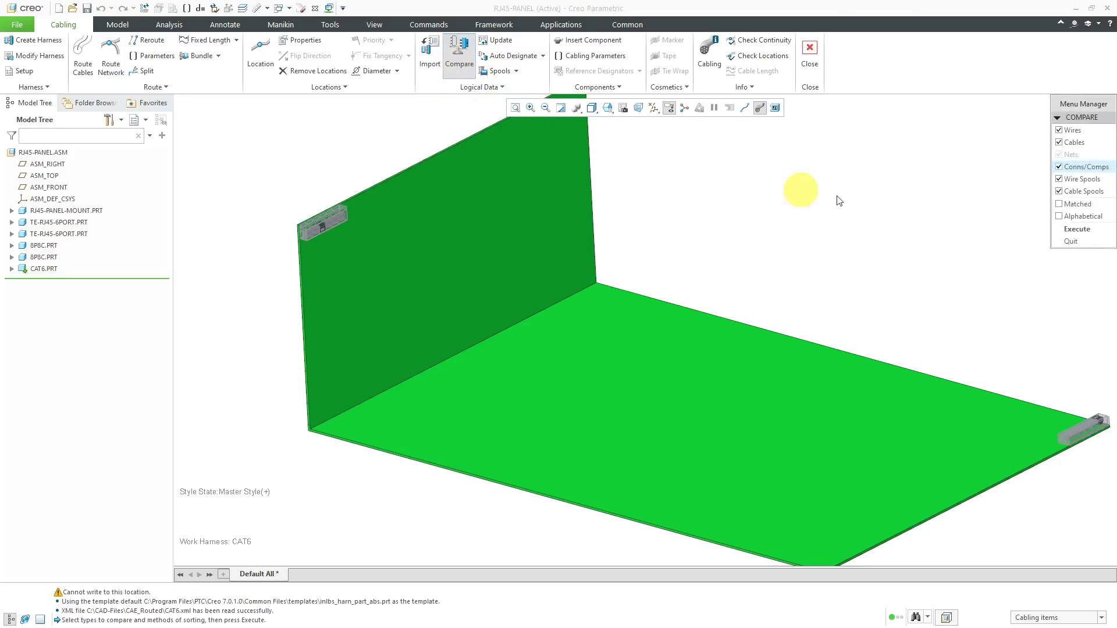
{"action": "left_click", "coordinate": [1077, 217]}
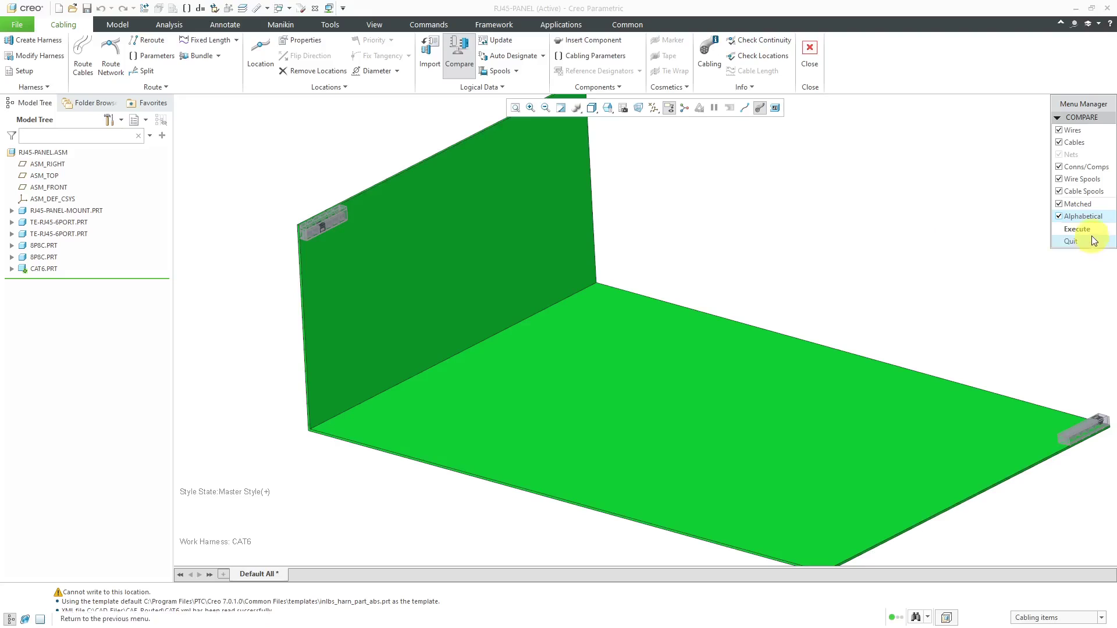
{"action": "left_click", "coordinate": [1076, 229]}
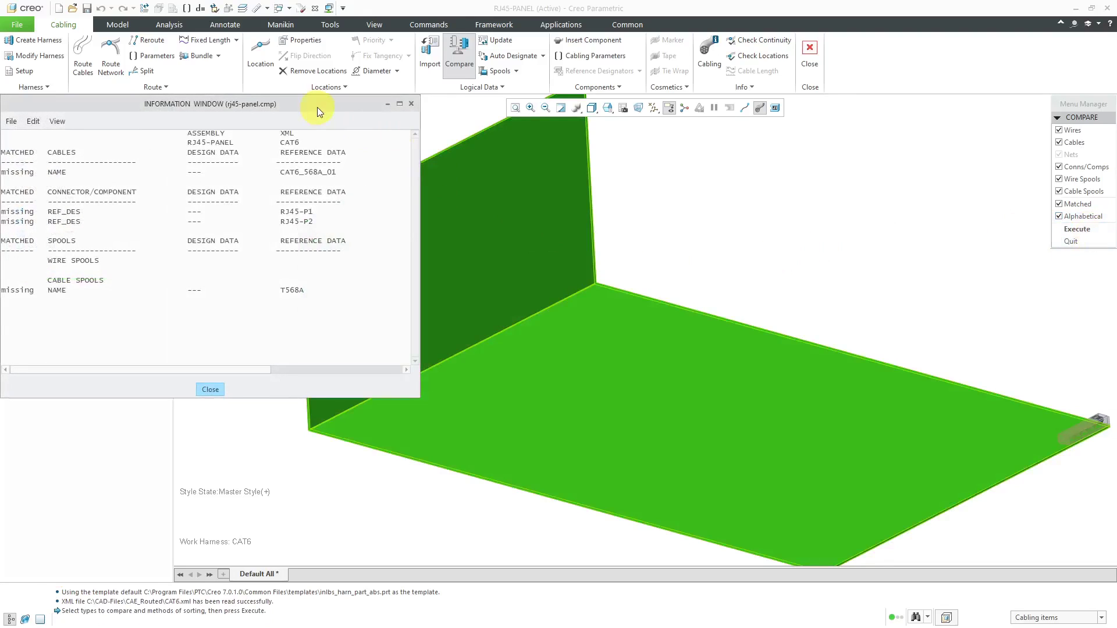
{"action": "left_click_drag", "start_coordinate": [316, 107], "coordinate": [491, 151]}
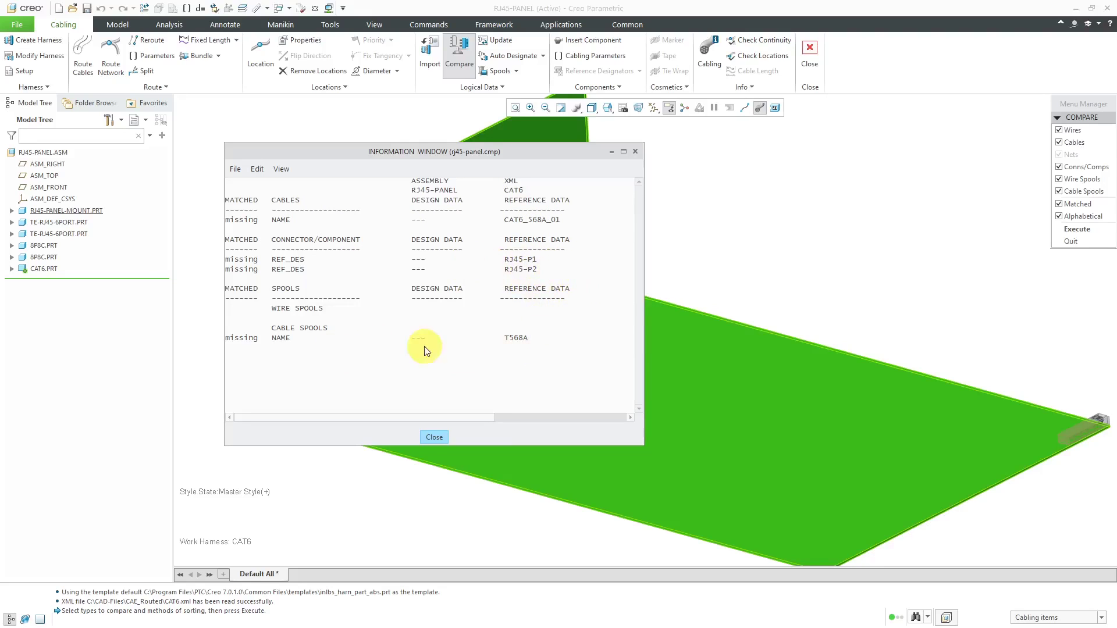
{"action": "left_click", "coordinate": [434, 437]}
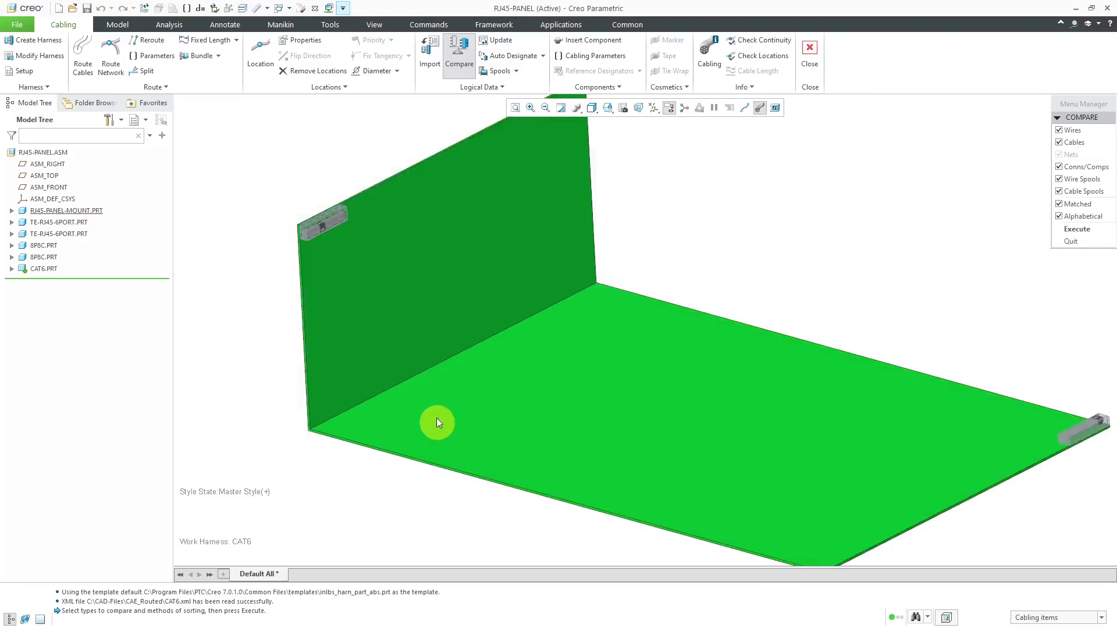
{"action": "left_click", "coordinate": [1071, 241]}
- Create the T568A cable spool from the imported logical data
{"action": "left_click", "coordinate": [517, 71]}
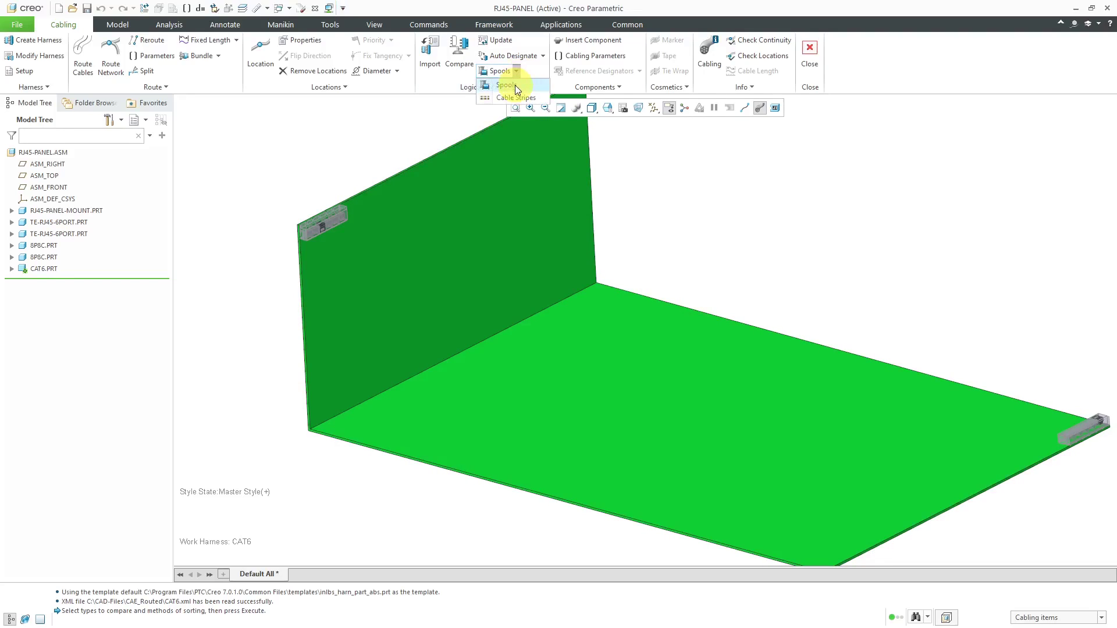
{"action": "left_click", "coordinate": [515, 85]}
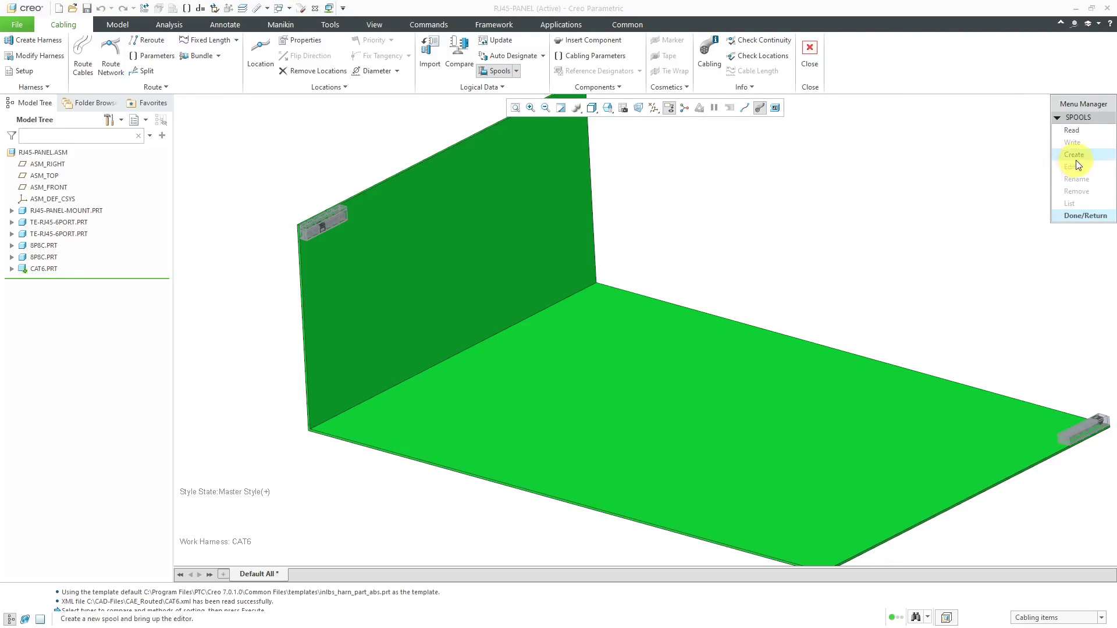
{"action": "left_click", "coordinate": [1074, 155]}
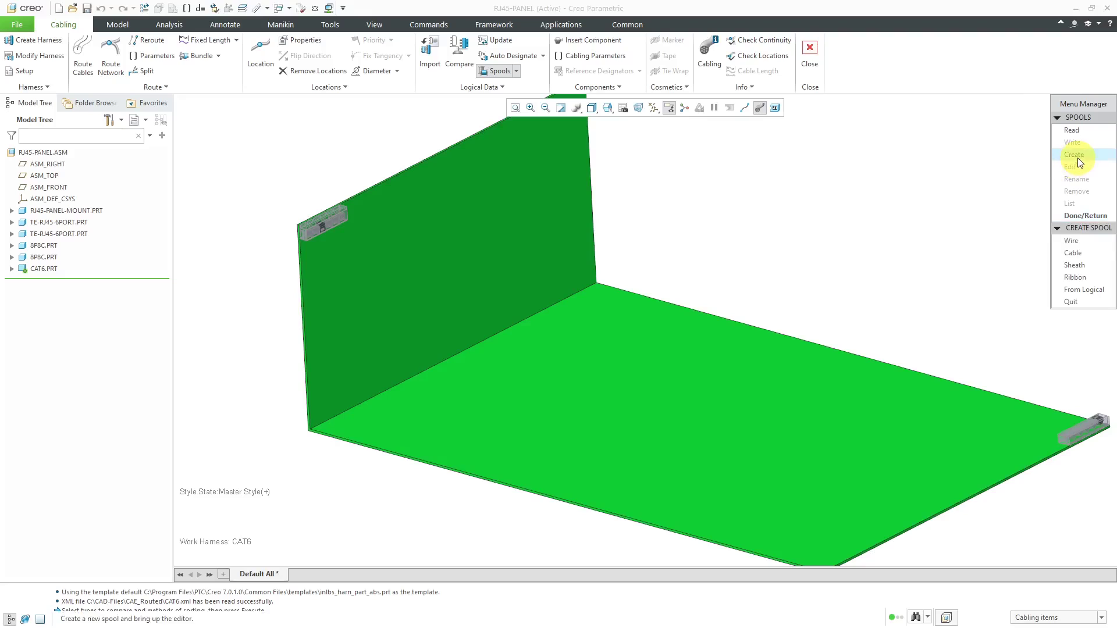
{"action": "left_click", "coordinate": [1077, 290]}
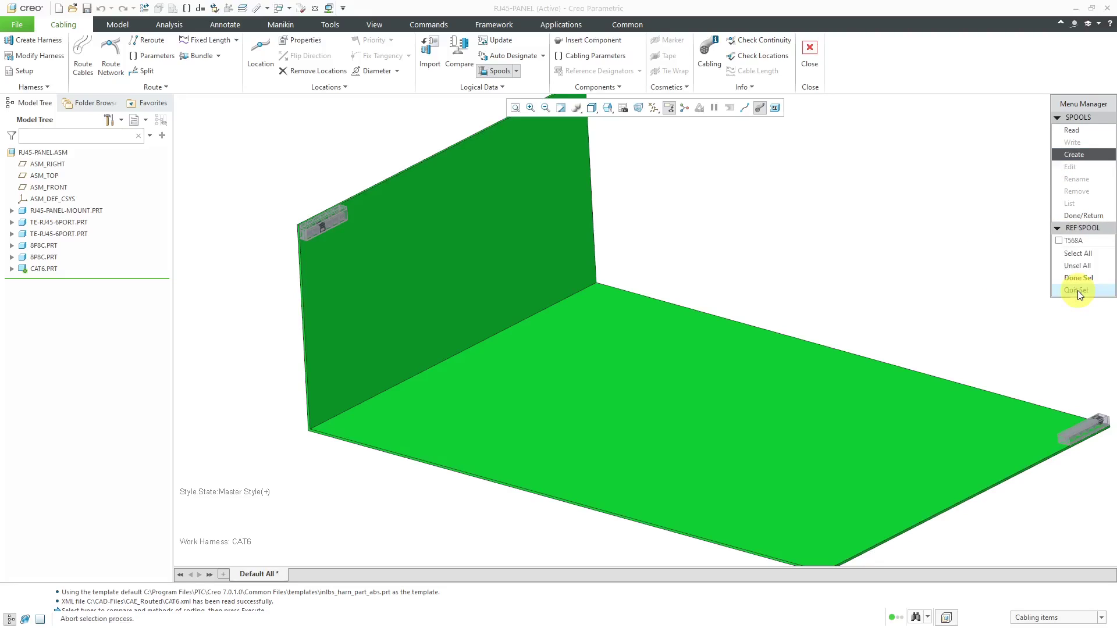
{"action": "left_click", "coordinate": [1085, 240]}
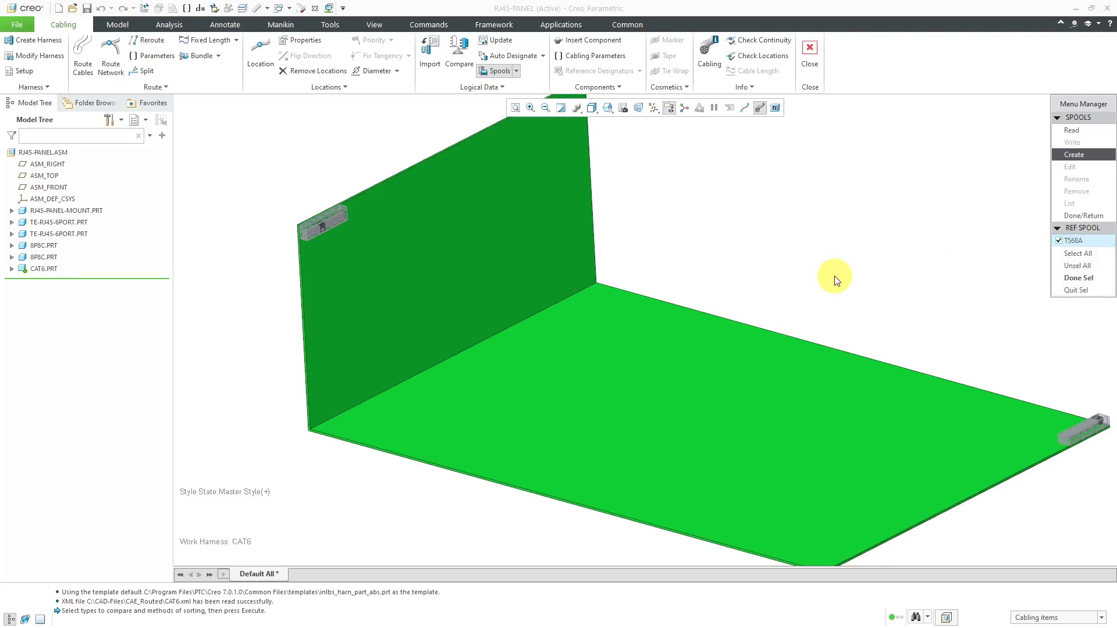
{"action": "left_click", "coordinate": [1076, 277]}
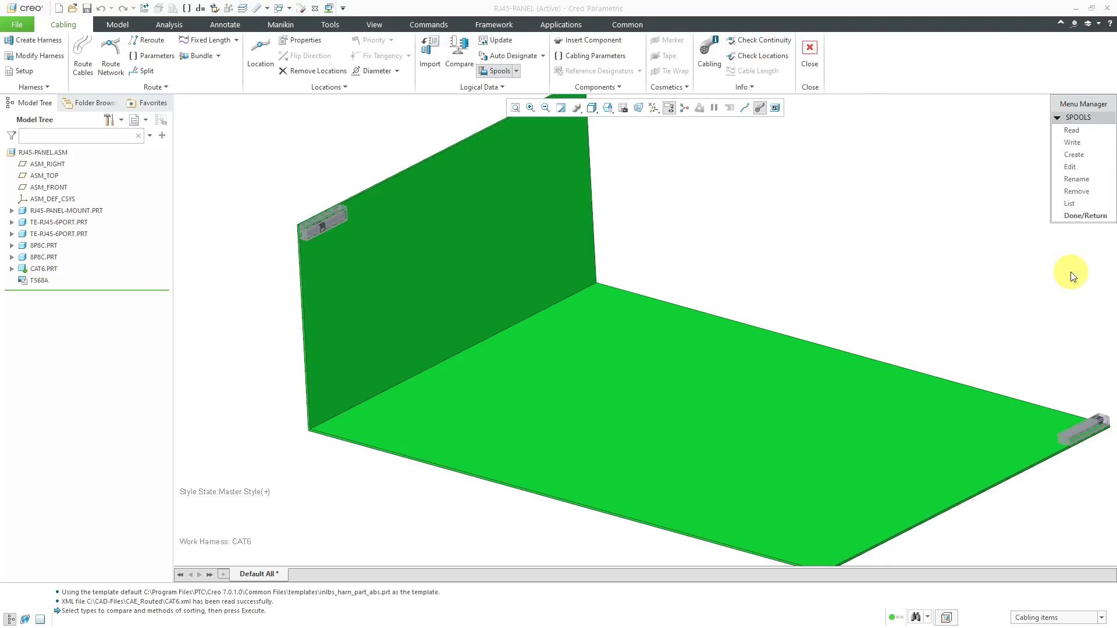
- Review the T568A spool's electrical parameters for its connections and for each of its individual conductors, without making changes
{"action": "left_click", "coordinate": [1080, 168]}
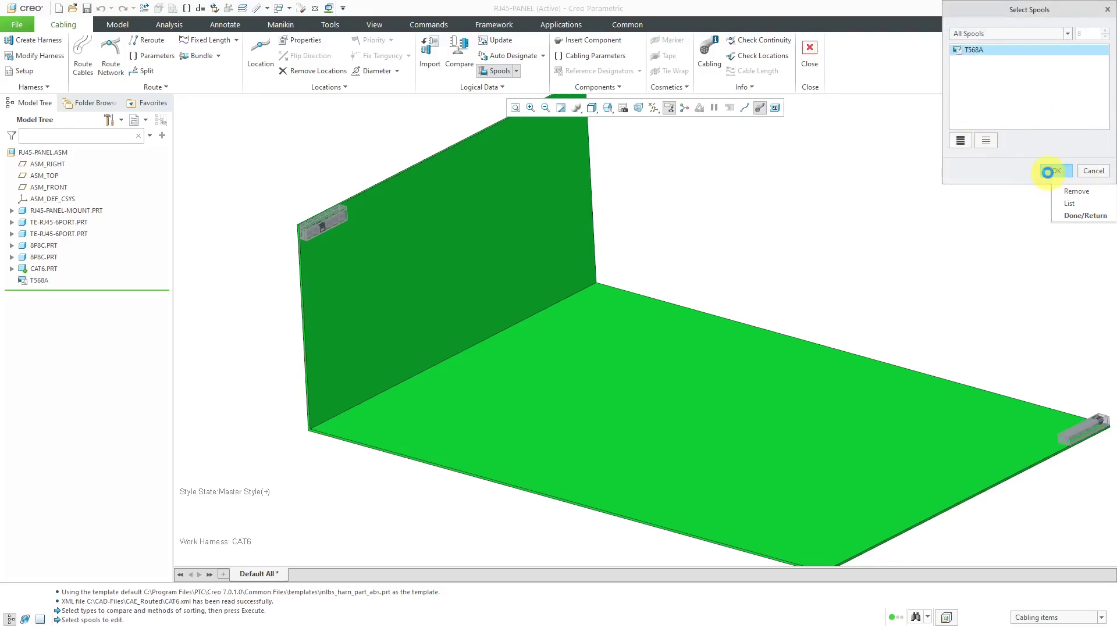
{"action": "left_click", "coordinate": [1051, 172]}
{"action": "left_click_drag", "start_coordinate": [911, 111], "coordinate": [425, 65]}
{"action": "left_click_drag", "start_coordinate": [635, 221], "coordinate": [919, 231]}
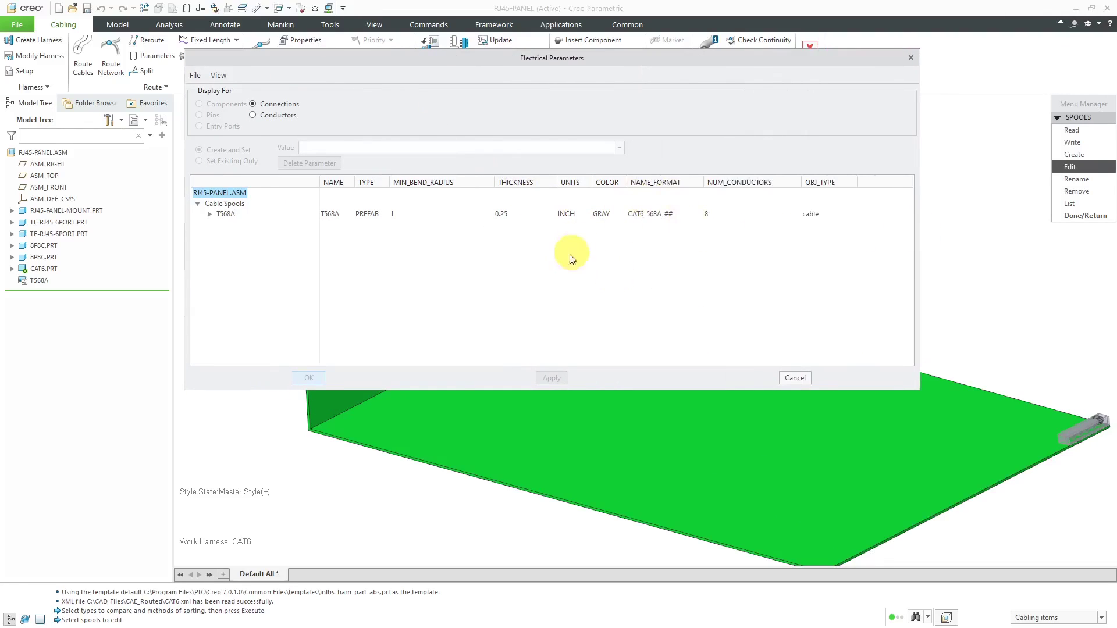
{"action": "left_click", "coordinate": [254, 116]}
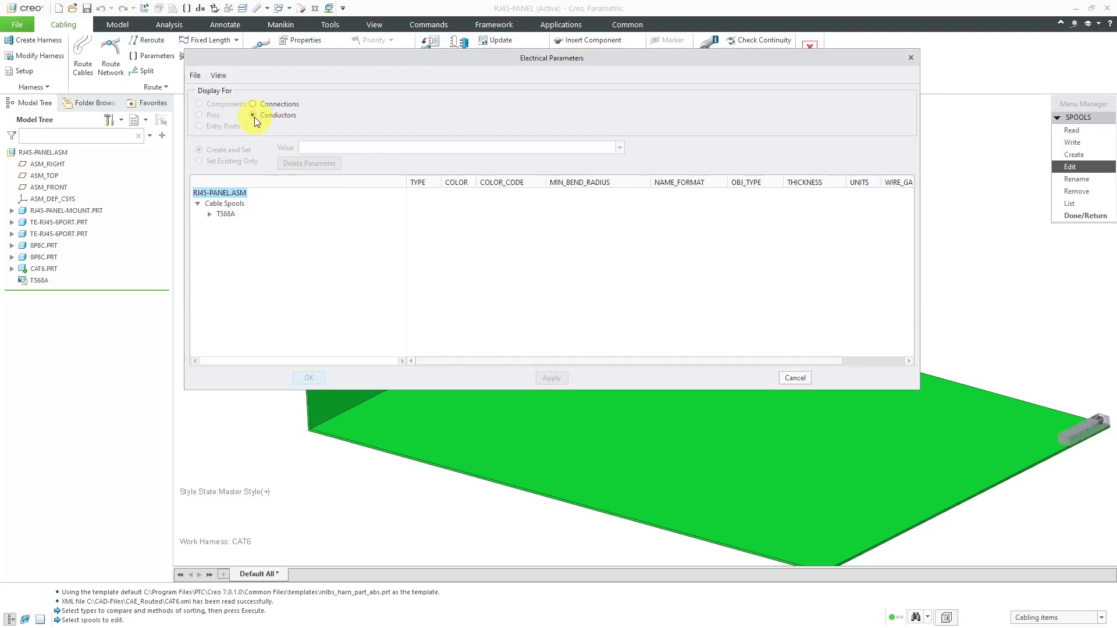
{"action": "left_click", "coordinate": [209, 214]}
{"action": "left_click", "coordinate": [221, 224]}
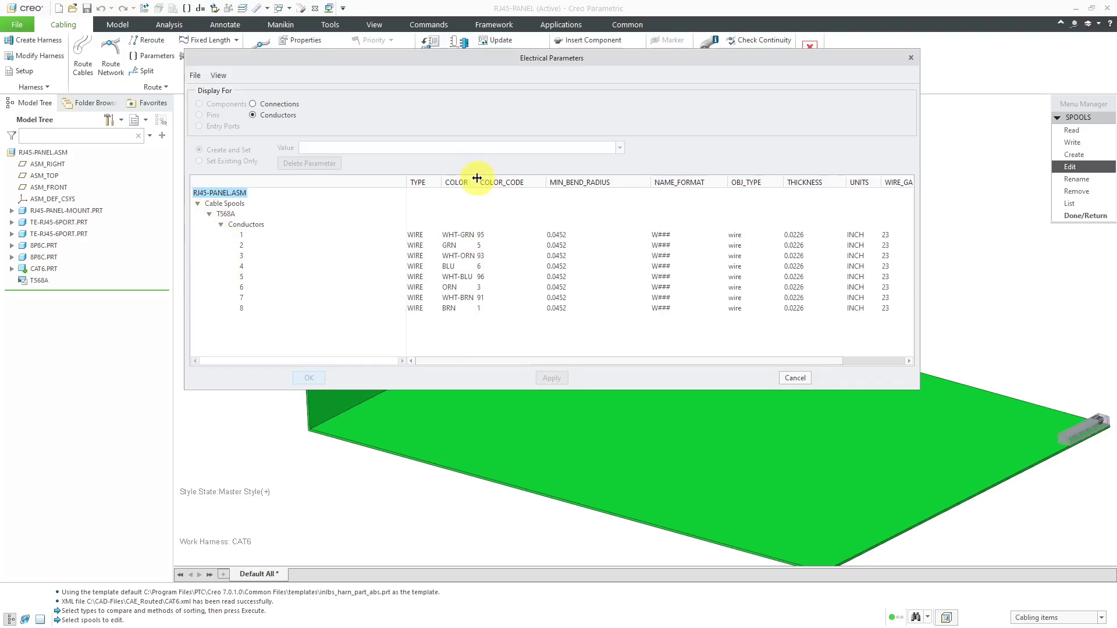
{"action": "left_click_drag", "start_coordinate": [476, 182], "coordinate": [500, 180]}
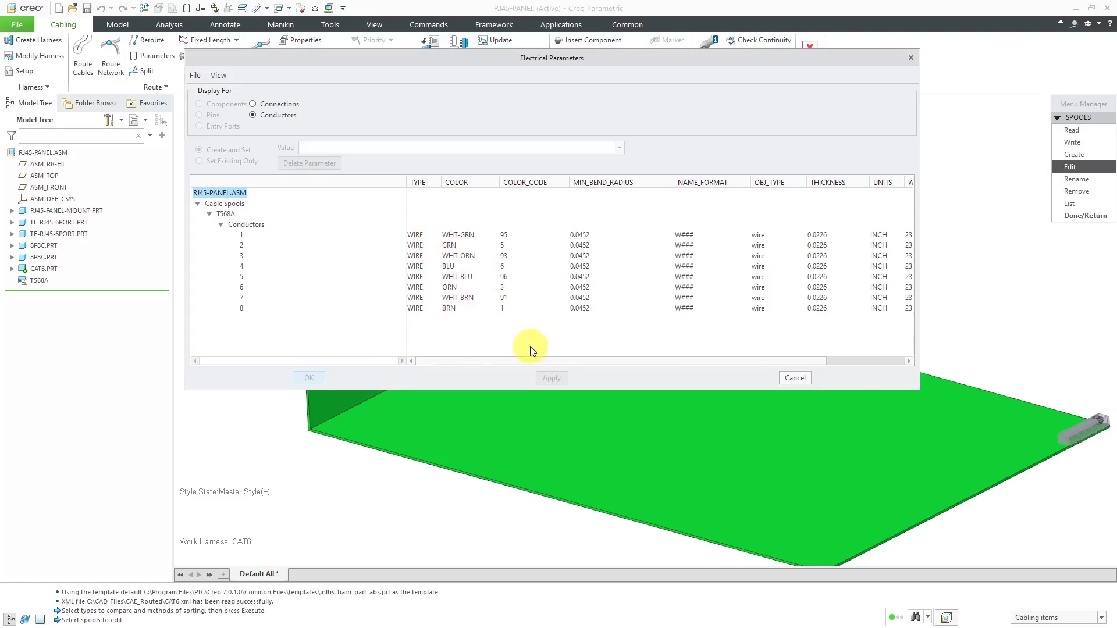
{"action": "left_click_drag", "start_coordinate": [718, 362], "coordinate": [816, 362]}
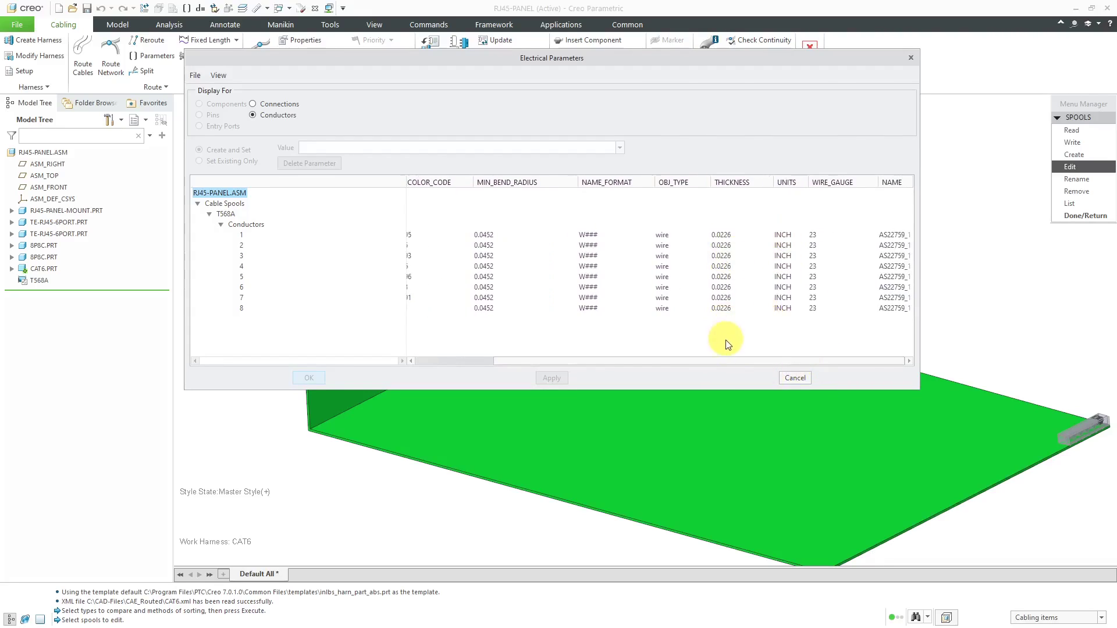
{"action": "left_click", "coordinate": [799, 378]}
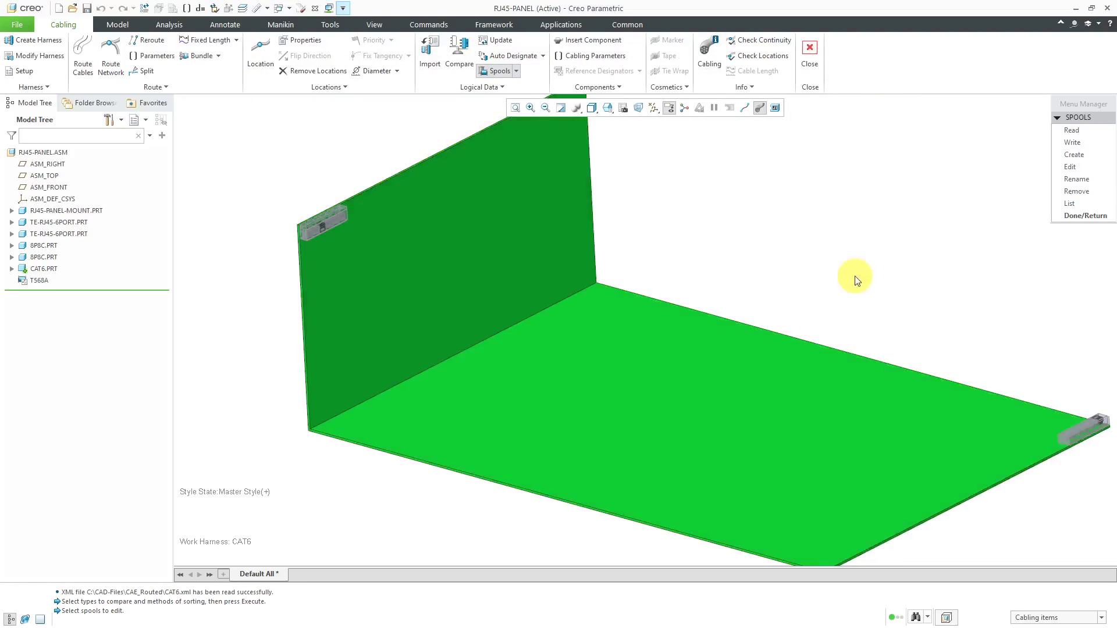
{"action": "left_click", "coordinate": [1076, 216]}
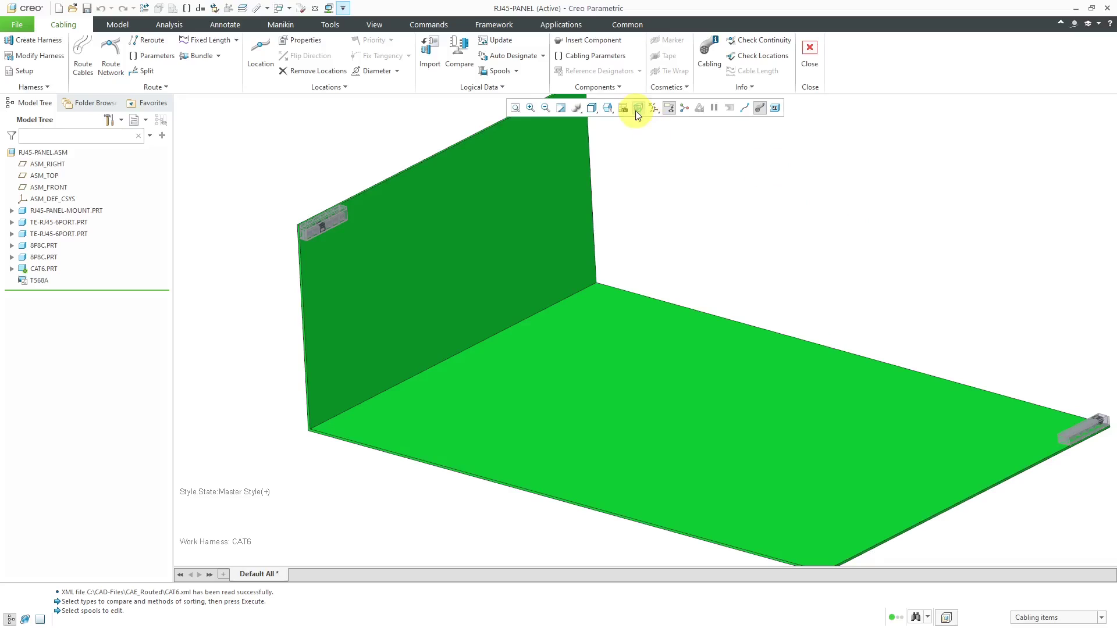
- Auto-designate reference designator RJ45-P1 to the 8P8C connector mounted on the upright panel and apply the match
{"action": "left_click", "coordinate": [529, 56]}
{"action": "left_click_drag", "start_coordinate": [926, 109], "coordinate": [892, 120]}
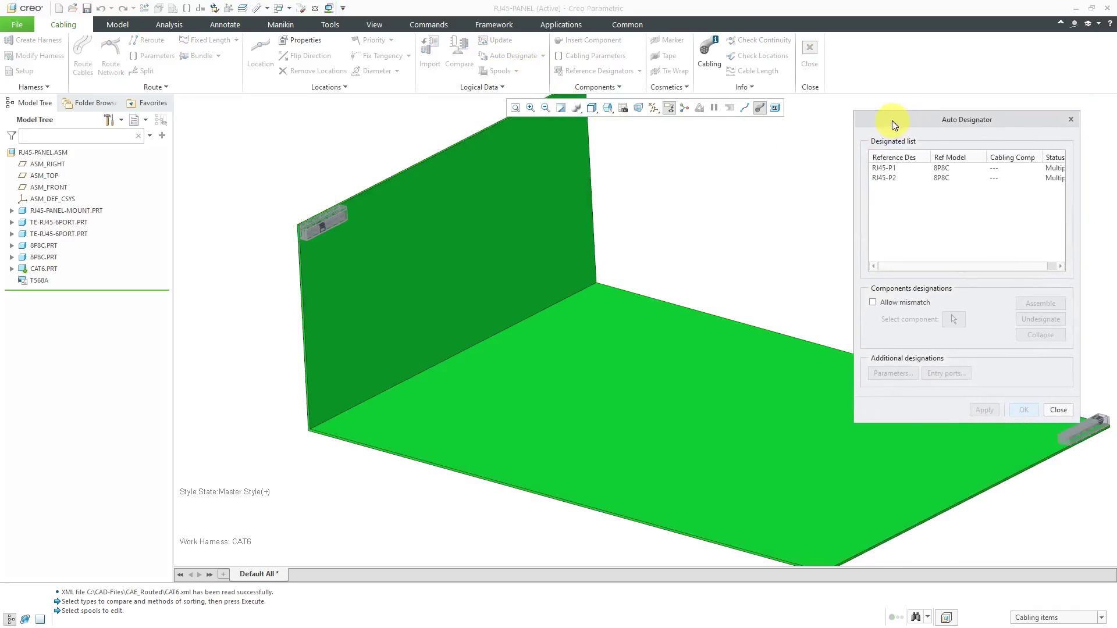
{"action": "left_click_drag", "start_coordinate": [855, 217], "coordinate": [801, 219]}
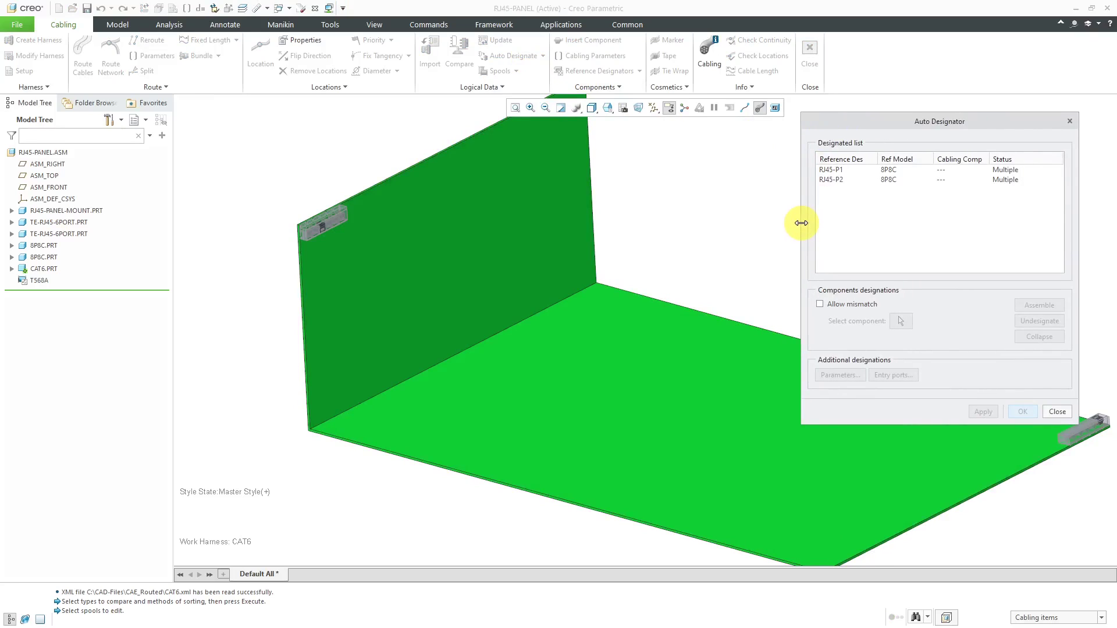
{"action": "left_click", "coordinate": [837, 171]}
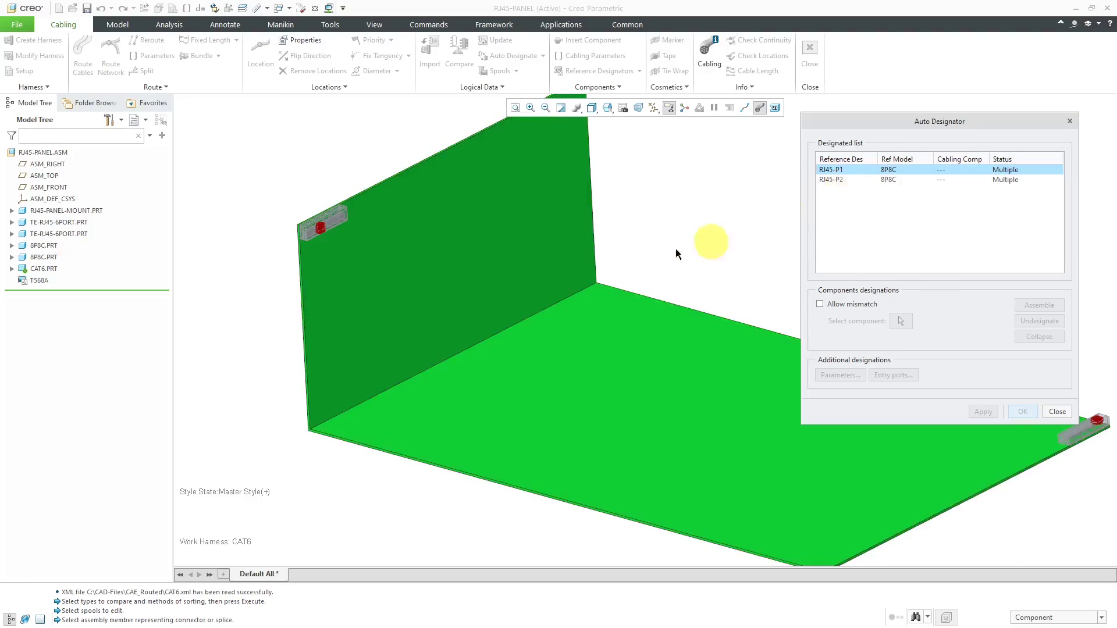
{"action": "scroll", "coordinate": [292, 215], "scroll_direction": "up", "scroll_amount": 6}
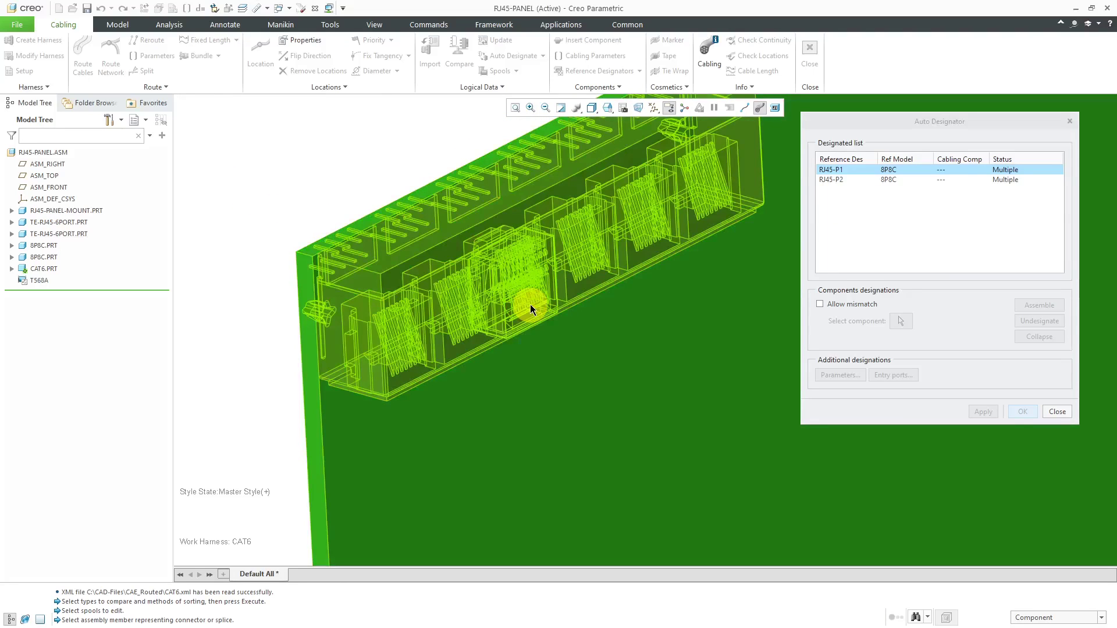
{"action": "right_click", "coordinate": [529, 305]}
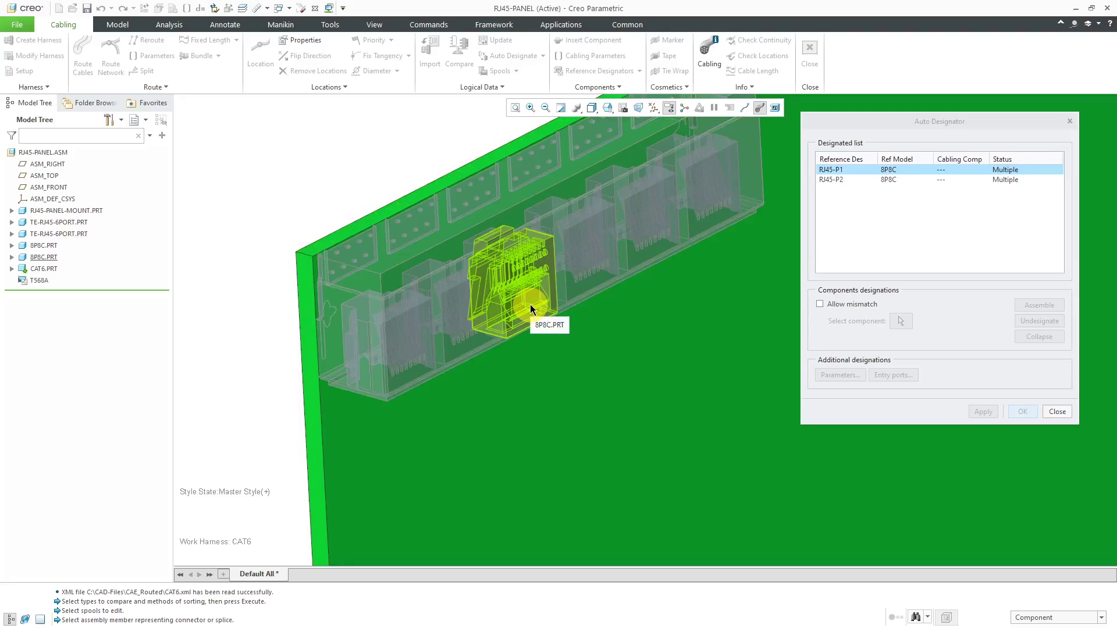
{"action": "left_click", "coordinate": [530, 305]}
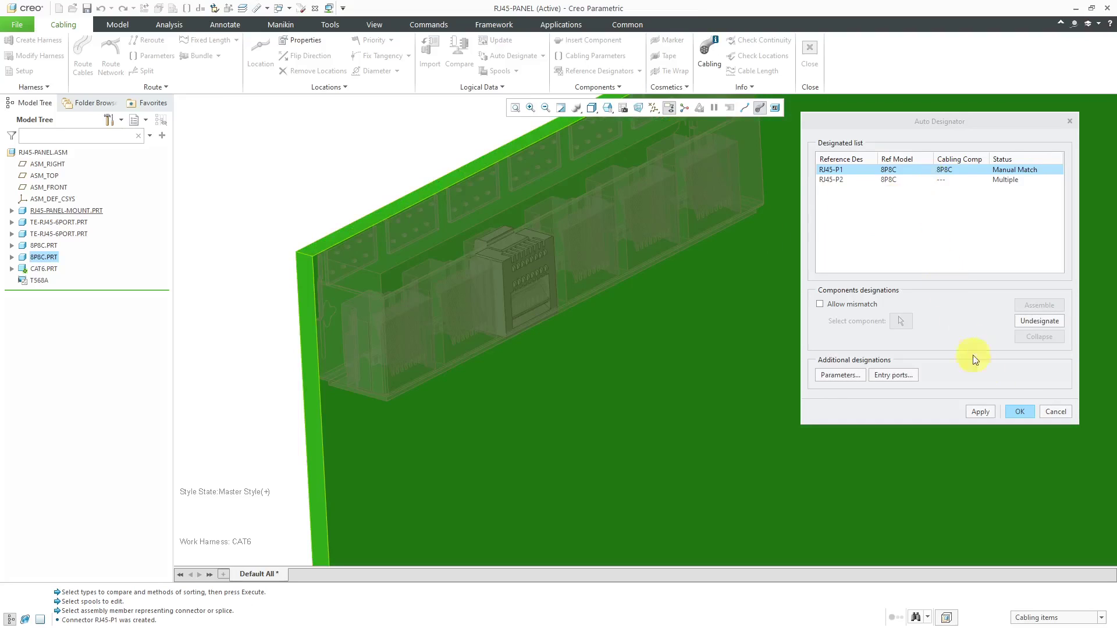
{"action": "left_click", "coordinate": [980, 411]}
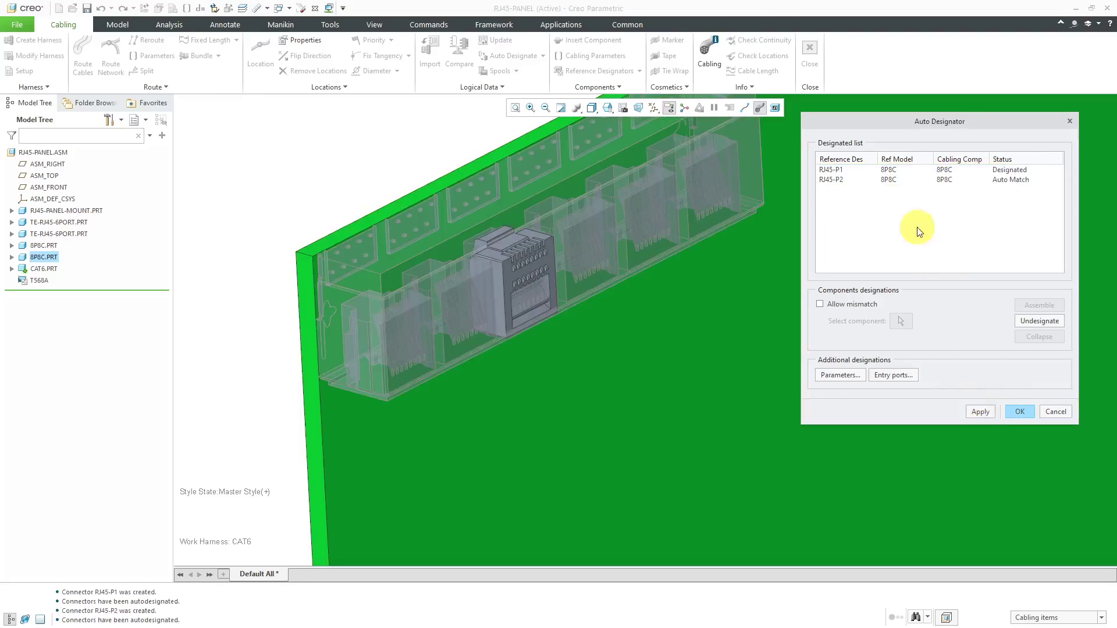
- Accept the automatic match of RJ45-P2 to the other 8P8C connector and finish the auto designation
{"action": "scroll", "coordinate": [286, 244], "scroll_direction": "down", "scroll_amount": 5}
{"action": "scroll", "coordinate": [286, 243], "scroll_direction": "down", "scroll_amount": 3}
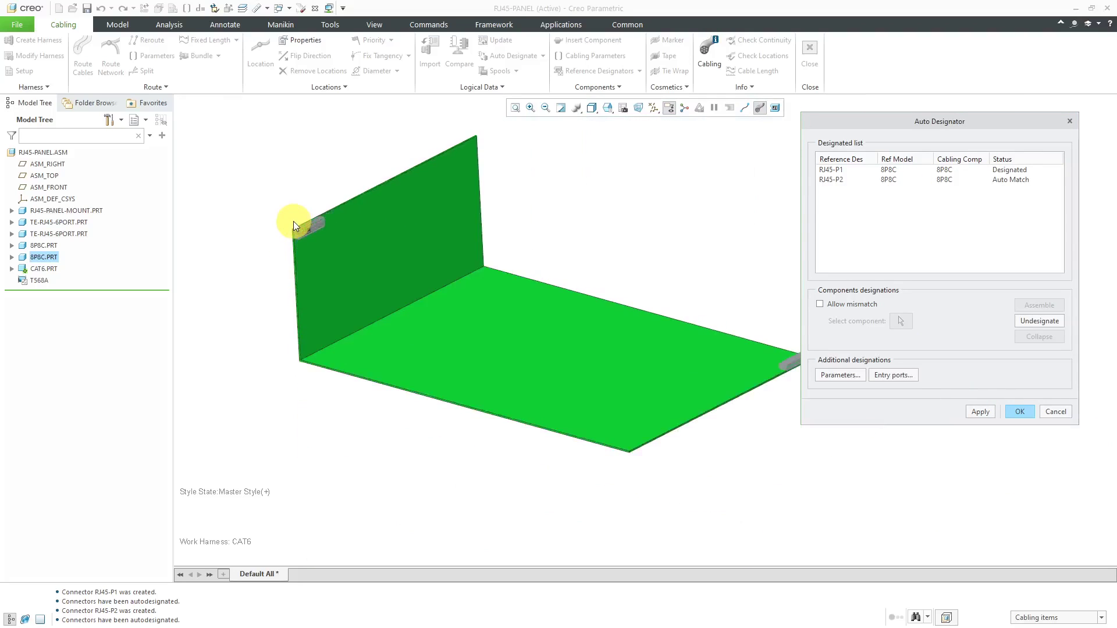
{"action": "scroll", "coordinate": [328, 188], "scroll_direction": "up", "scroll_amount": 1}
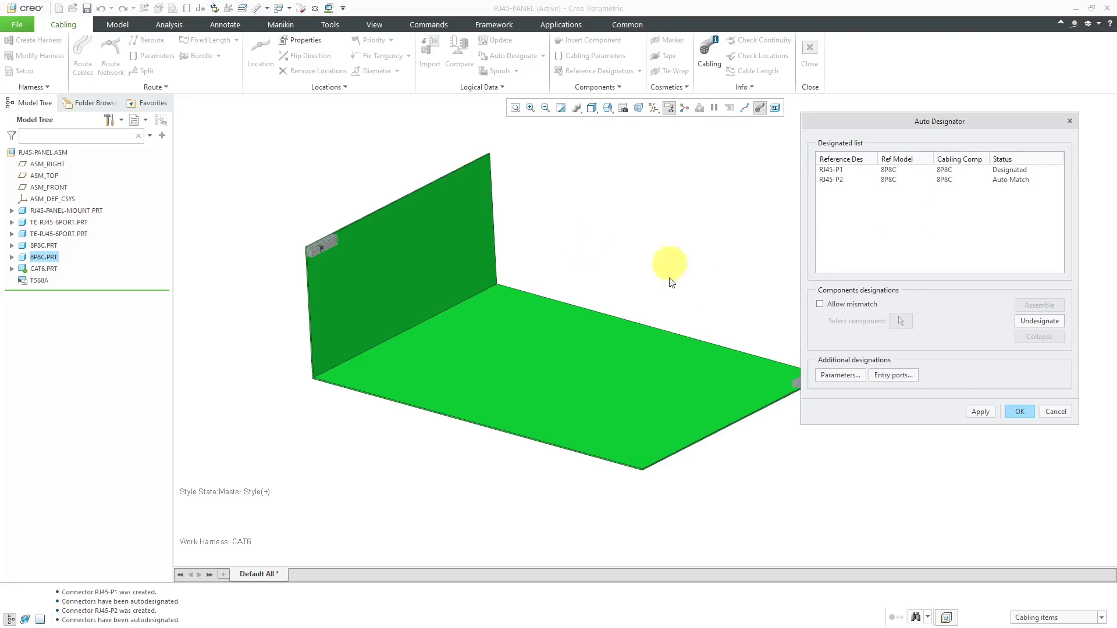
{"action": "left_click", "coordinate": [1018, 413]}
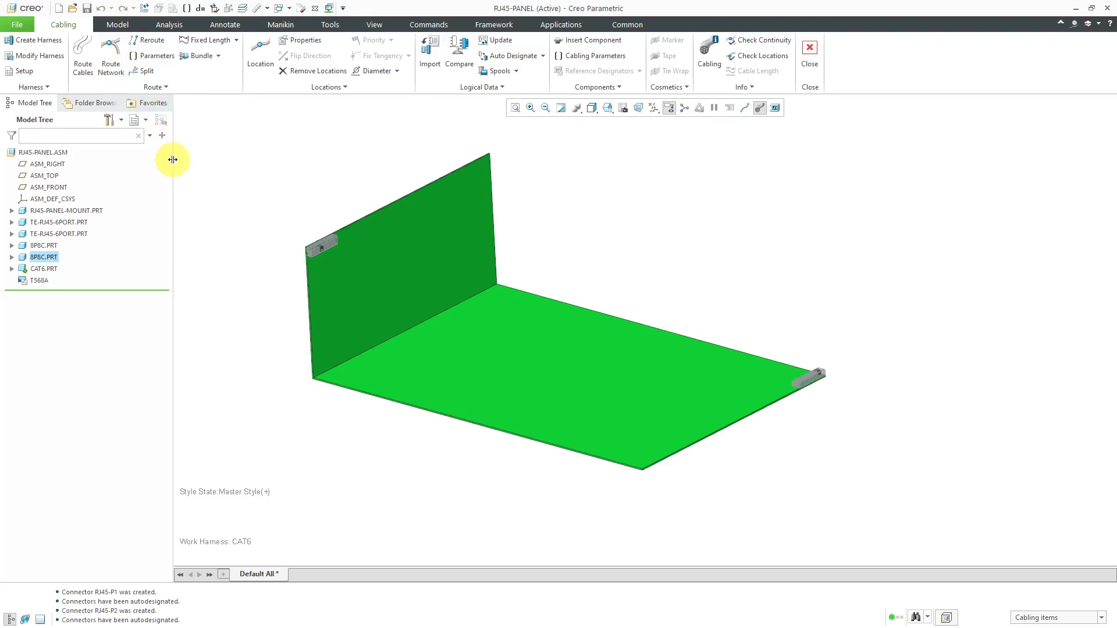
- Add the cable info Designation column to the model tree, widening the tree area and narrowing the name column for legibility
{"action": "left_click_drag", "start_coordinate": [172, 160], "coordinate": [244, 168]}
{"action": "left_click", "coordinate": [191, 123]}
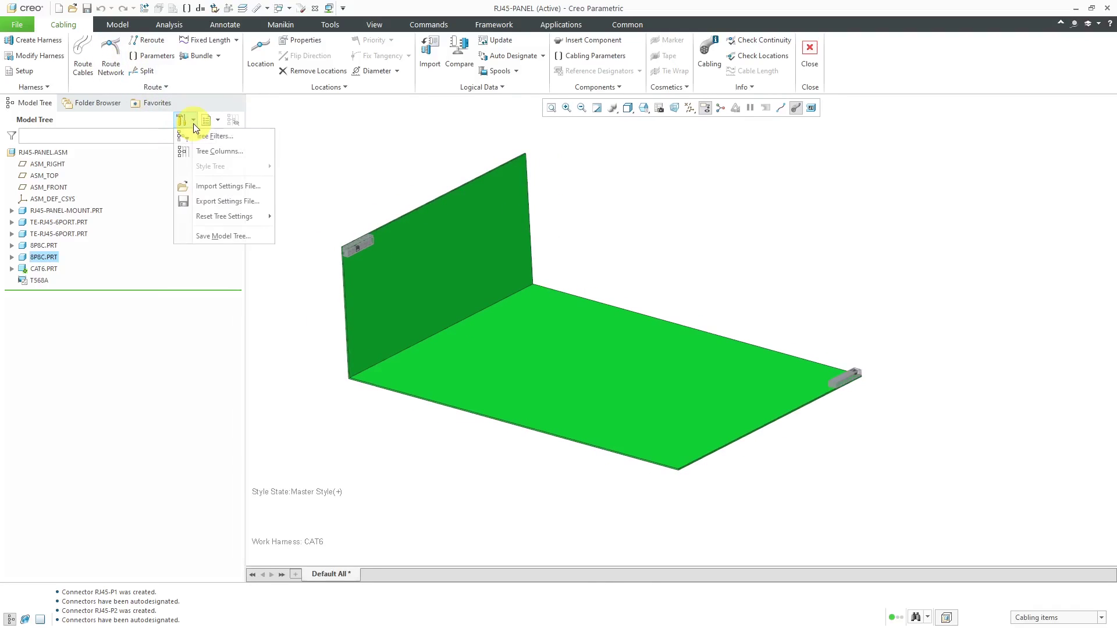
{"action": "left_click", "coordinate": [206, 152]}
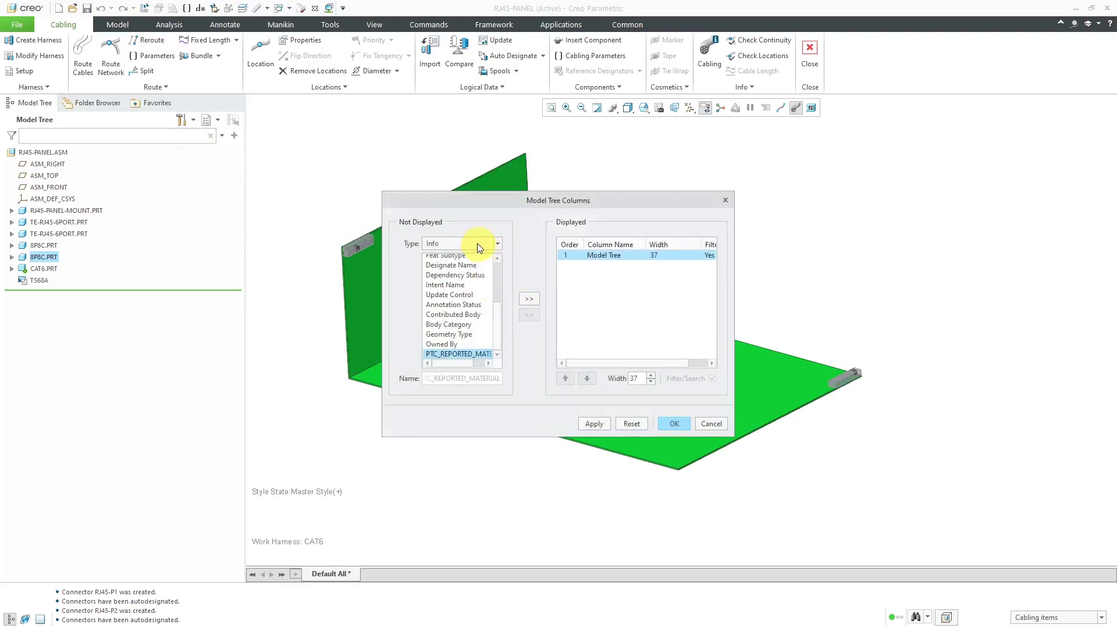
{"action": "left_click", "coordinate": [477, 244]}
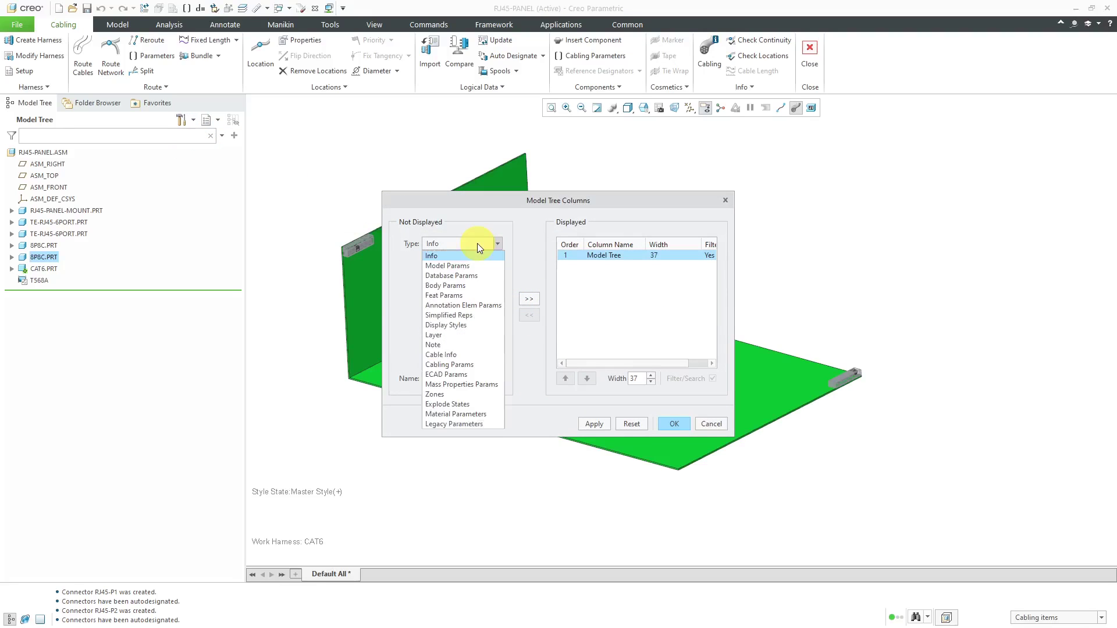
{"action": "left_click", "coordinate": [473, 354]}
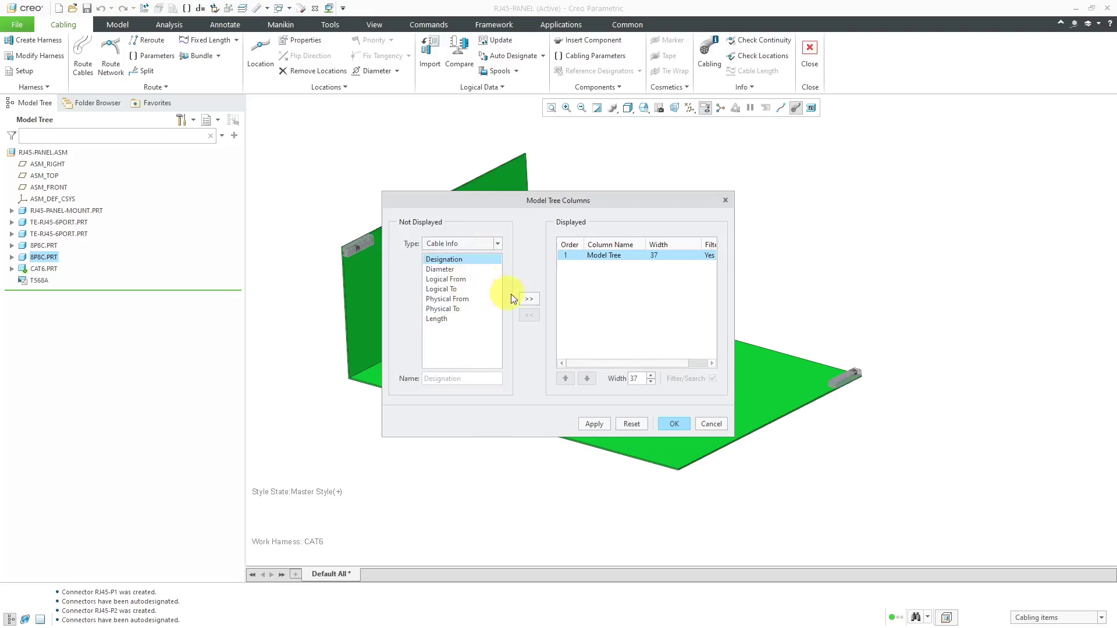
{"action": "left_click", "coordinate": [530, 299]}
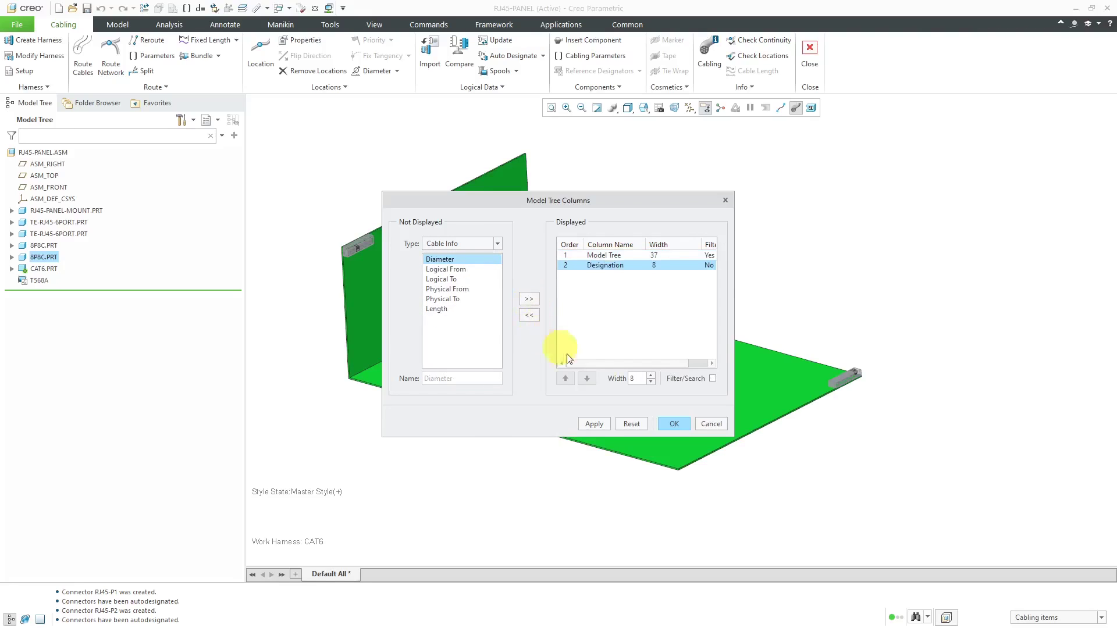
{"action": "left_click", "coordinate": [652, 376]}
{"action": "left_click", "coordinate": [653, 376]}
{"action": "left_click", "coordinate": [670, 424]}
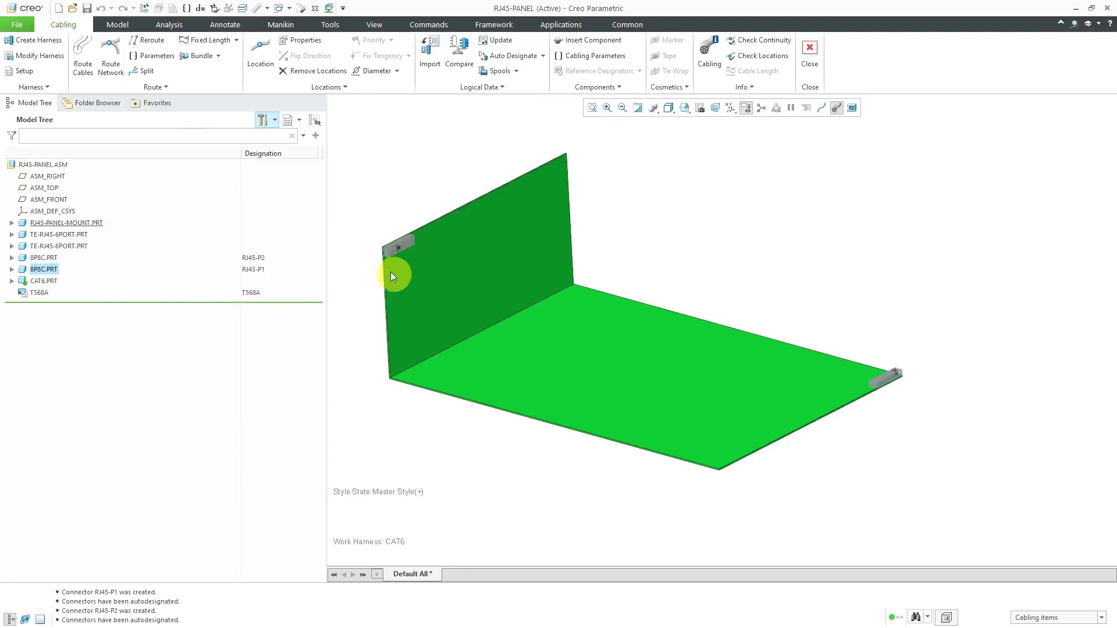
{"action": "left_click_drag", "start_coordinate": [242, 156], "coordinate": [158, 153]}
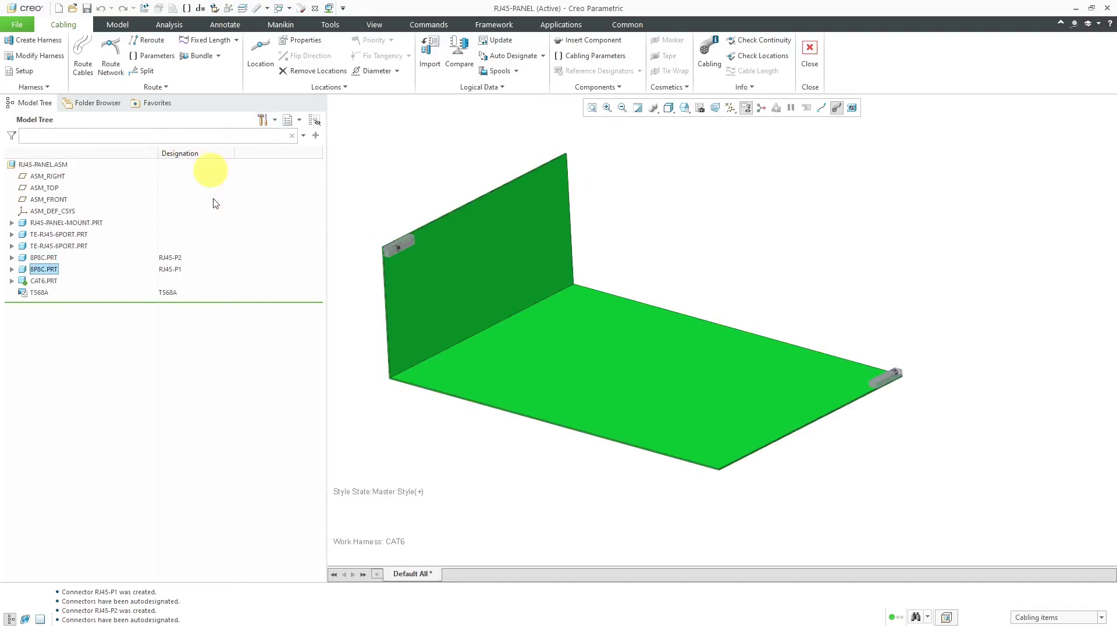
- Find cable CAT6_568A_01 and route it with its conductors as a Simple Route between the two 8P8C connectors
{"action": "left_click", "coordinate": [12, 281]}
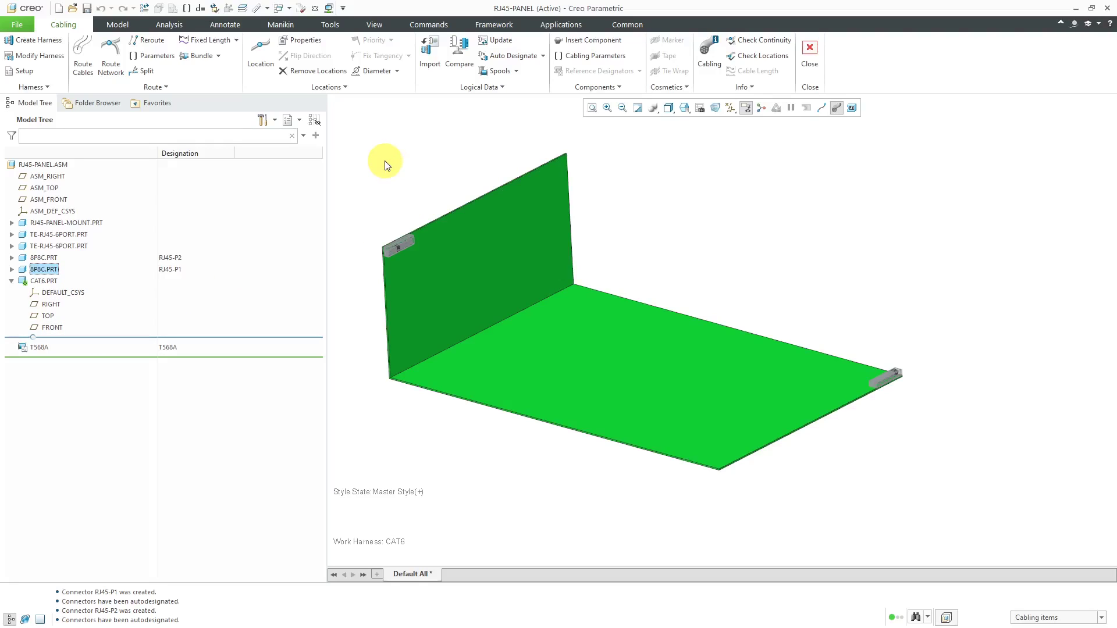
{"action": "left_click", "coordinate": [84, 67]}
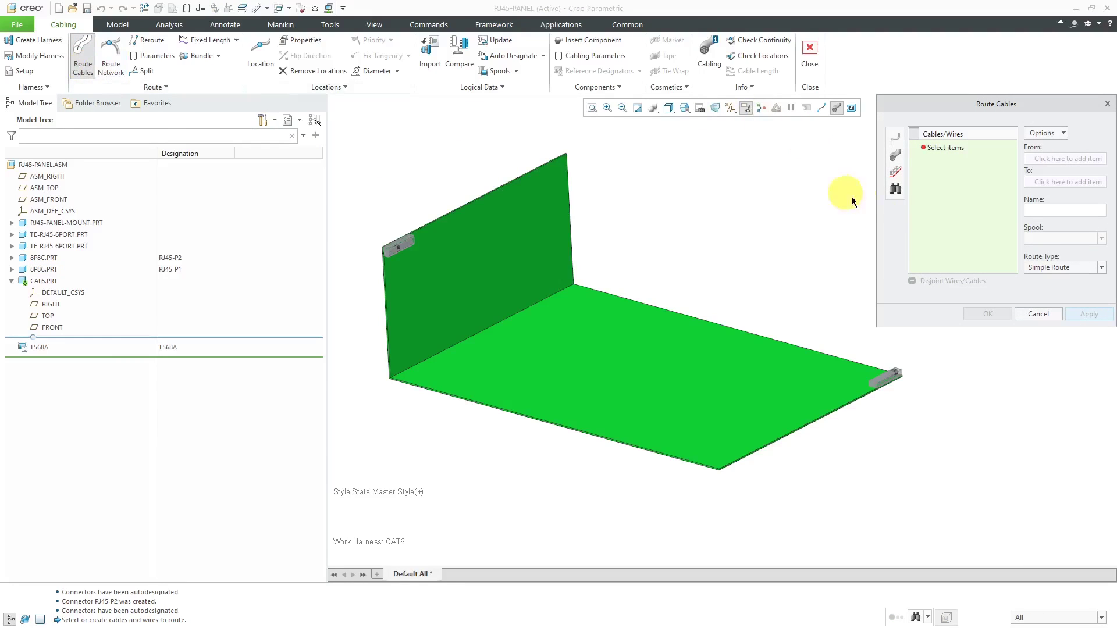
{"action": "left_click", "coordinate": [896, 190]}
{"action": "left_click_drag", "start_coordinate": [988, 17], "coordinate": [654, 141]}
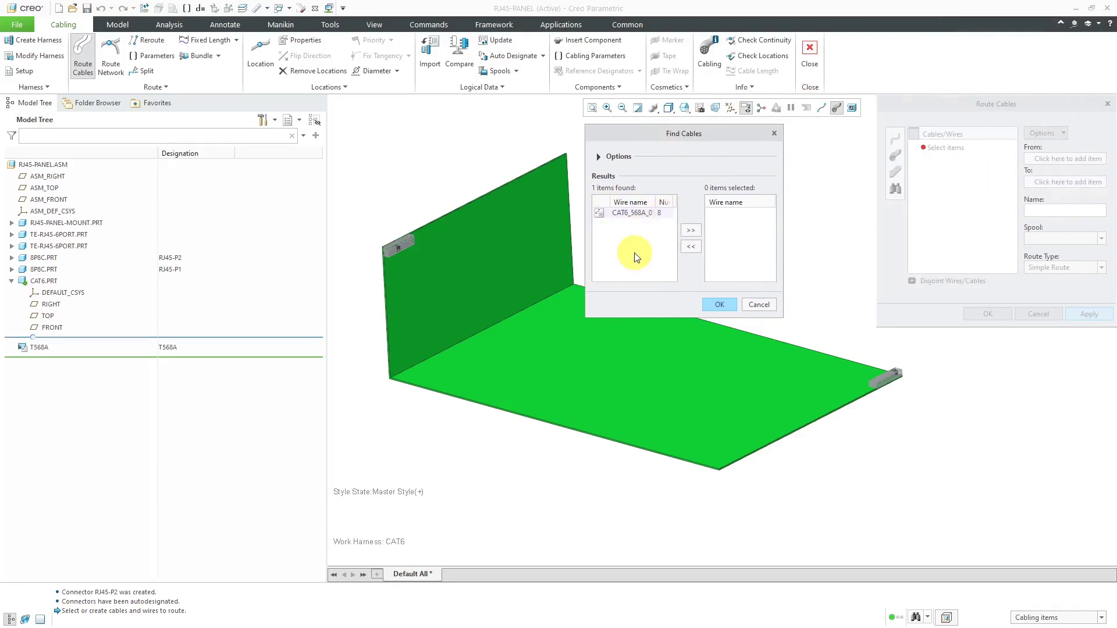
{"action": "left_click", "coordinate": [640, 213]}
{"action": "left_click", "coordinate": [691, 231]}
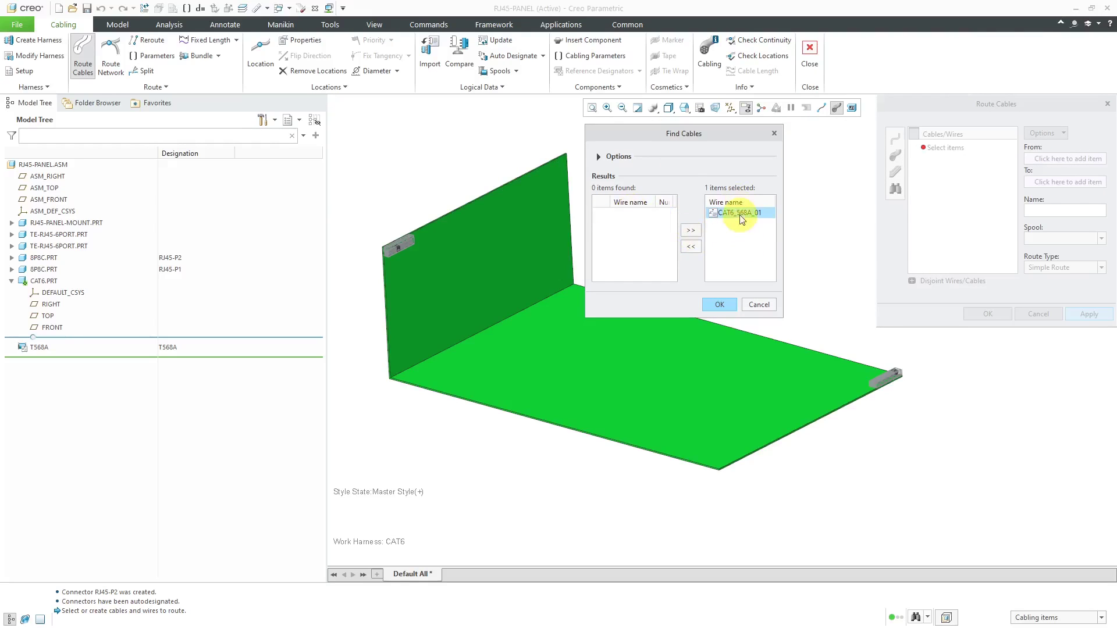
{"action": "left_click", "coordinate": [720, 305]}
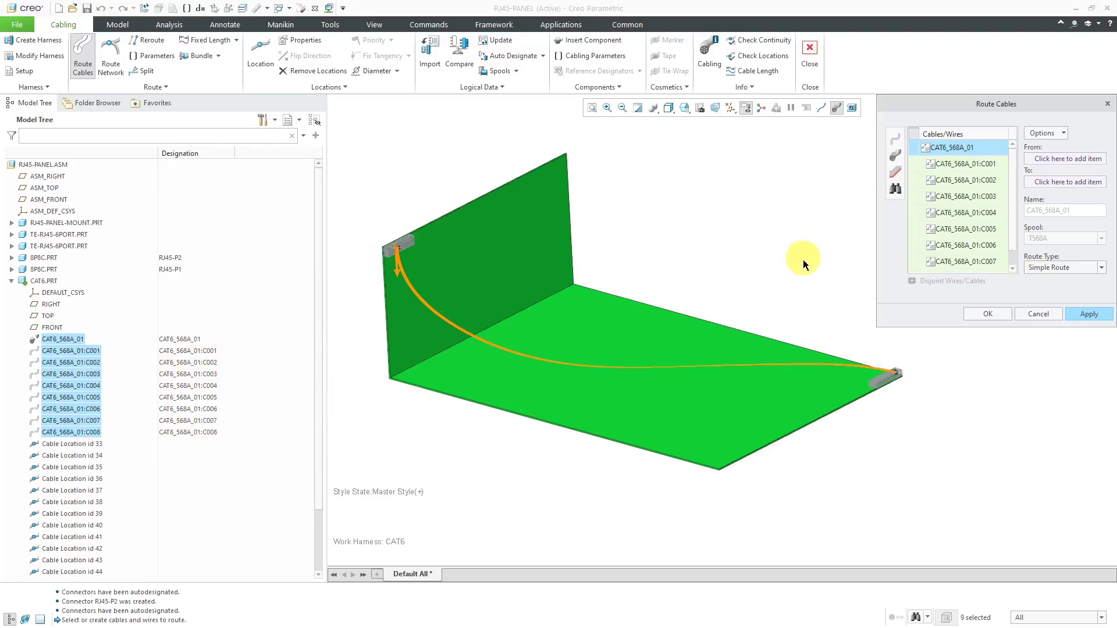
{"action": "scroll", "coordinate": [376, 243], "scroll_direction": "down", "scroll_amount": 5}
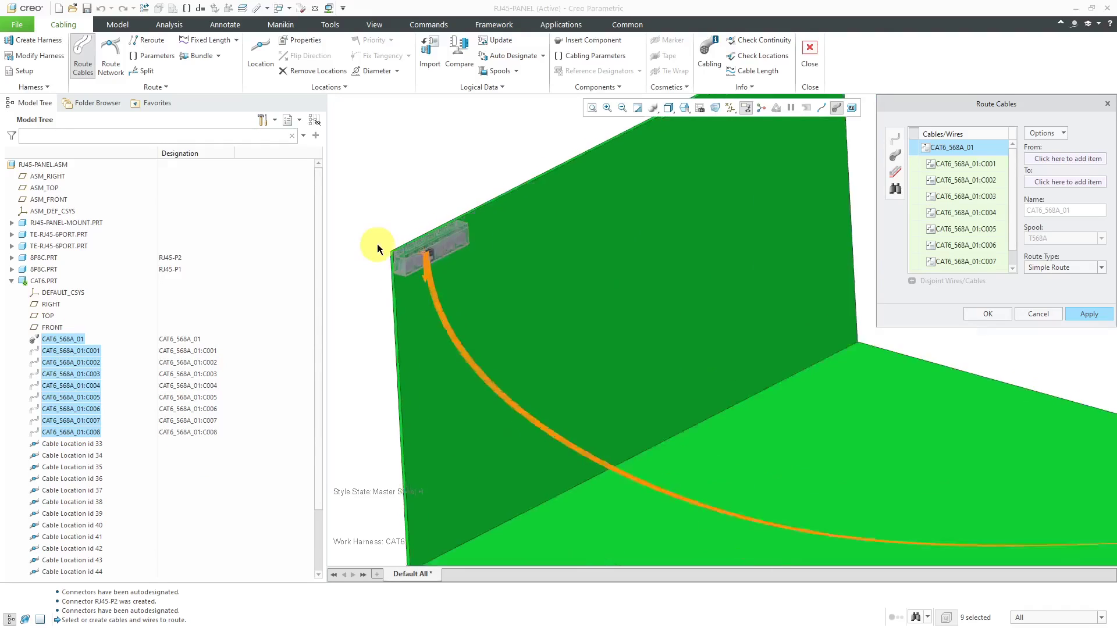
{"action": "scroll", "coordinate": [377, 243], "scroll_direction": "up", "scroll_amount": 5}
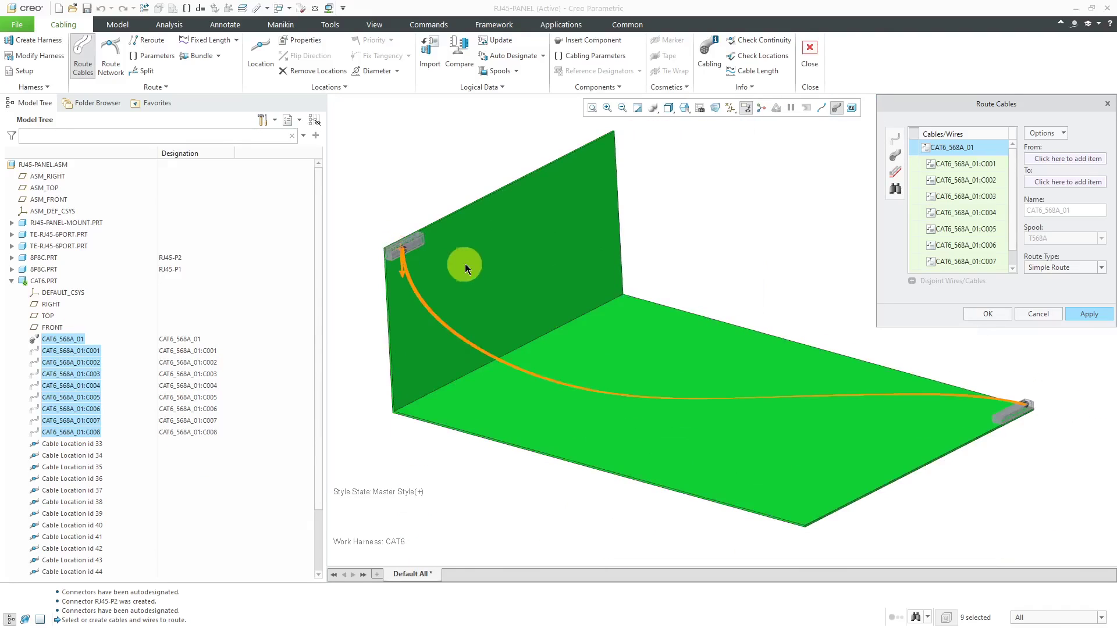
{"action": "left_click", "coordinate": [993, 315]}
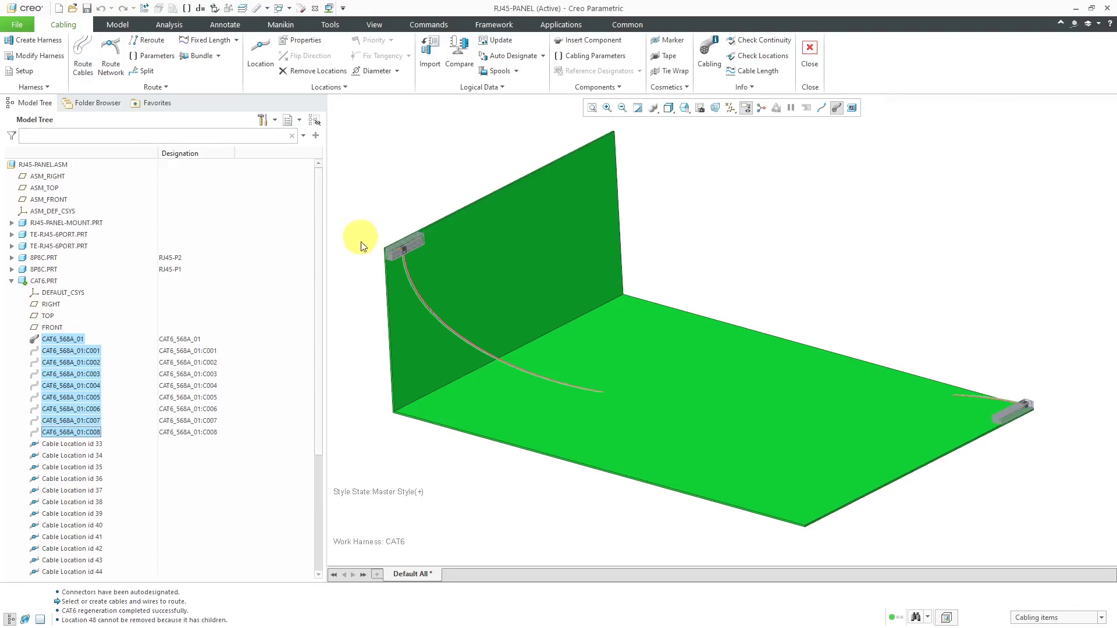
- Examine the routed conductors' solid and striped colours up close, below the connector on the upright panel
{"action": "scroll", "coordinate": [466, 287], "scroll_direction": "down", "scroll_amount": 8}
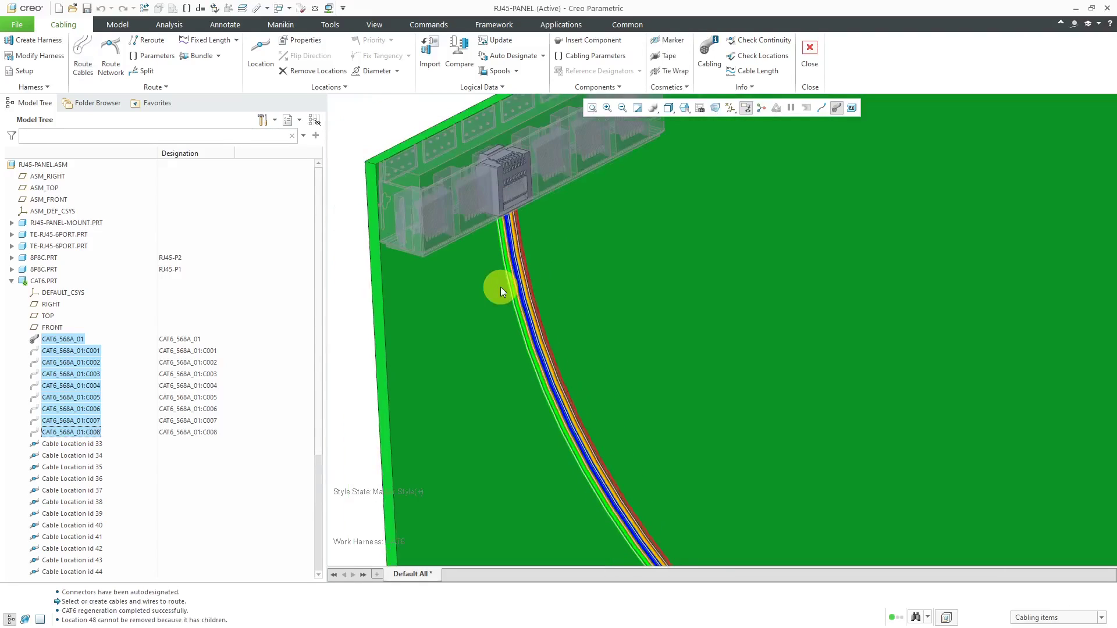
{"action": "middle_click_drag", "start_coordinate": [501, 287], "coordinate": [449, 241]}
{"action": "scroll", "coordinate": [505, 269], "scroll_direction": "down", "scroll_amount": 5}
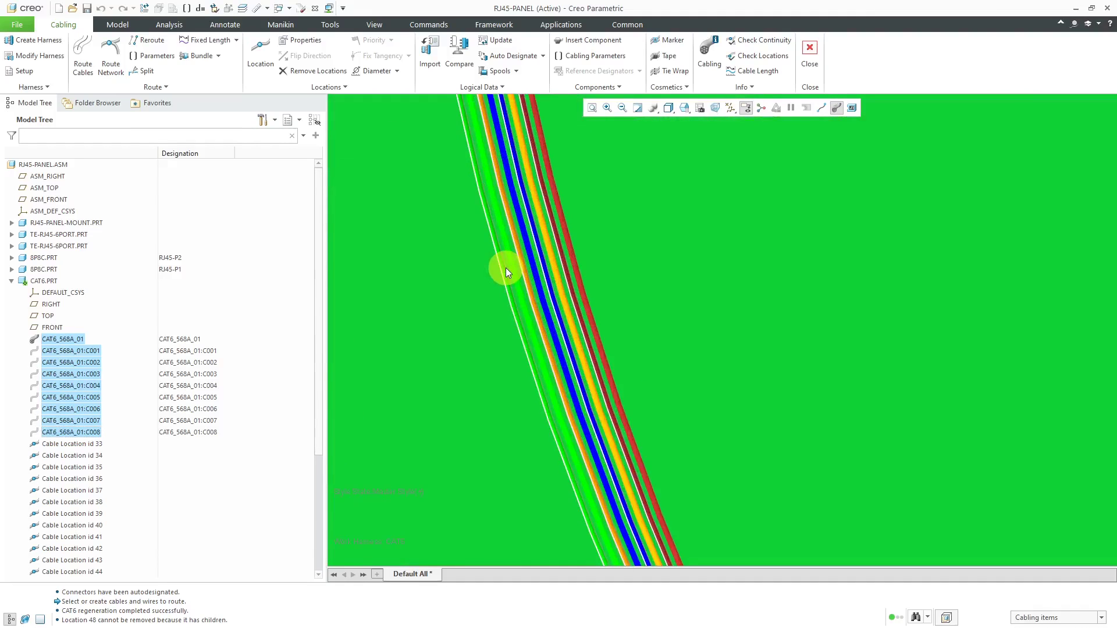
- Restore the default view orientation and display the cables as centerlines
{"action": "scroll", "coordinate": [505, 268], "scroll_direction": "up", "scroll_amount": 3}
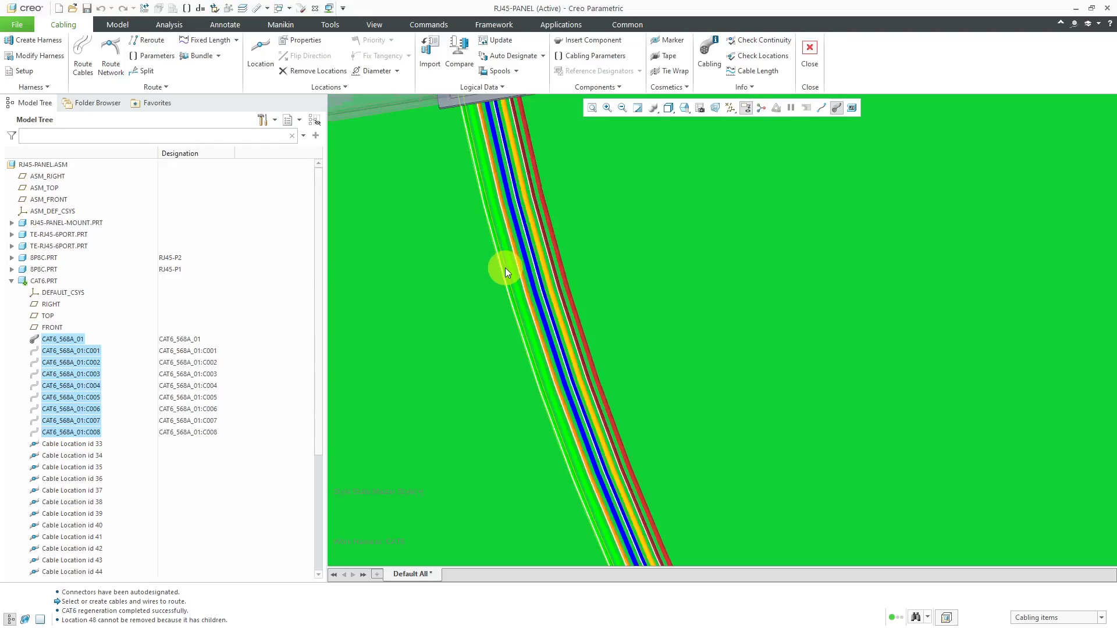
{"action": "middle_click_drag", "start_coordinate": [535, 276], "coordinate": [578, 291]}
{"action": "scroll", "coordinate": [566, 268], "scroll_direction": "up", "scroll_amount": 5}
{"action": "scroll", "coordinate": [565, 268], "scroll_direction": "up", "scroll_amount": 2}
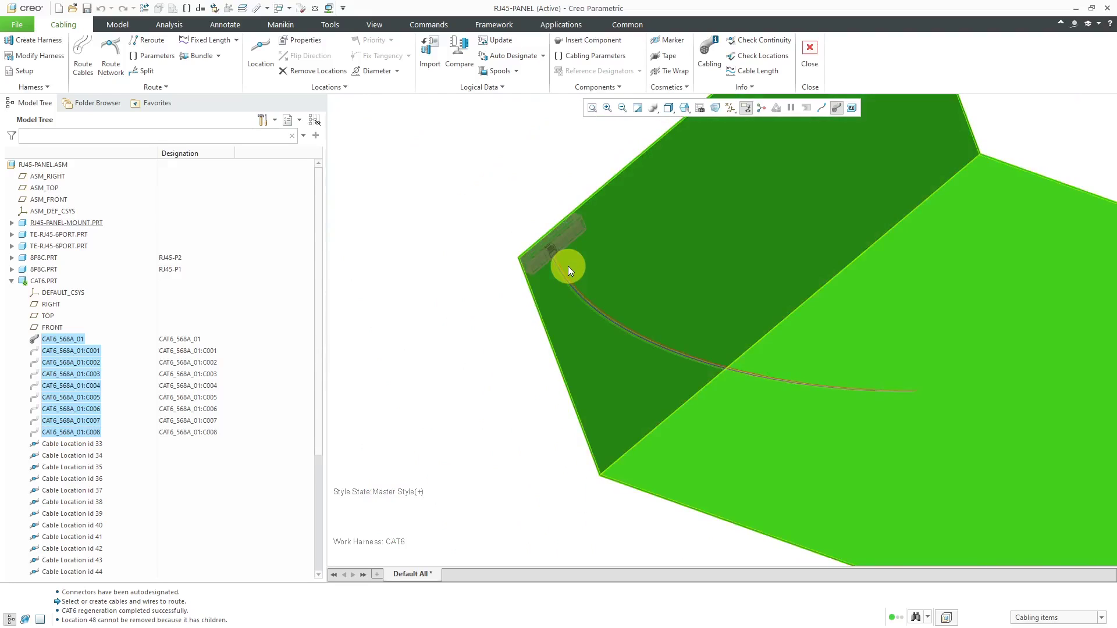
{"action": "key", "text": "ctrl+d"}
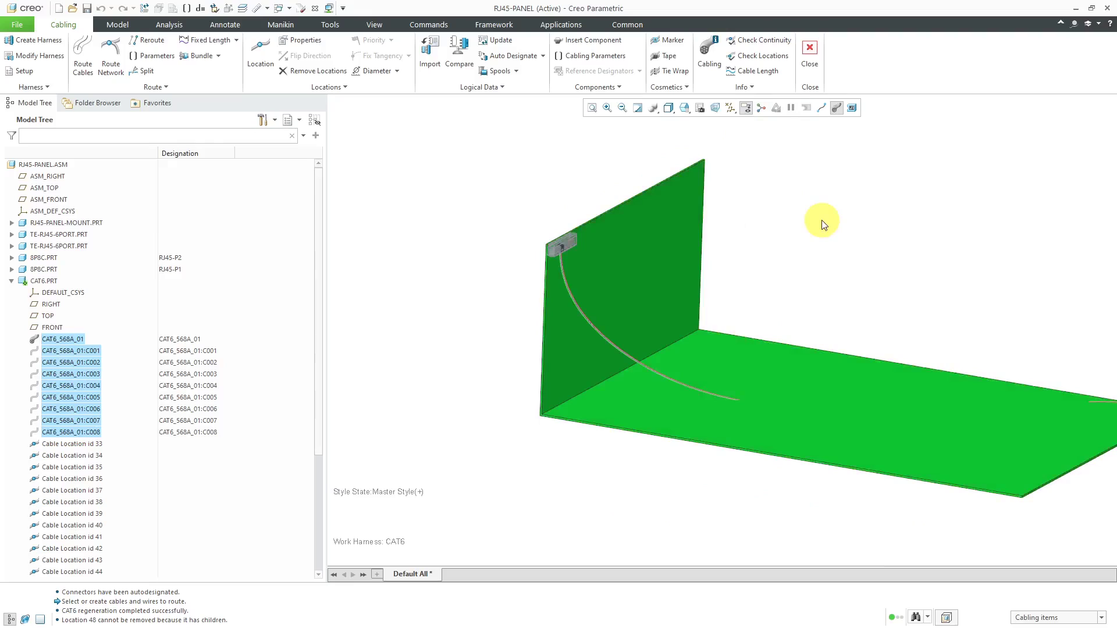
{"action": "left_click", "coordinate": [821, 108]}
- Insert locations into the outermost conductor segment, placing the first on the upright panel's face just below the connector
{"action": "scroll", "coordinate": [586, 301], "scroll_direction": "down", "scroll_amount": 6}
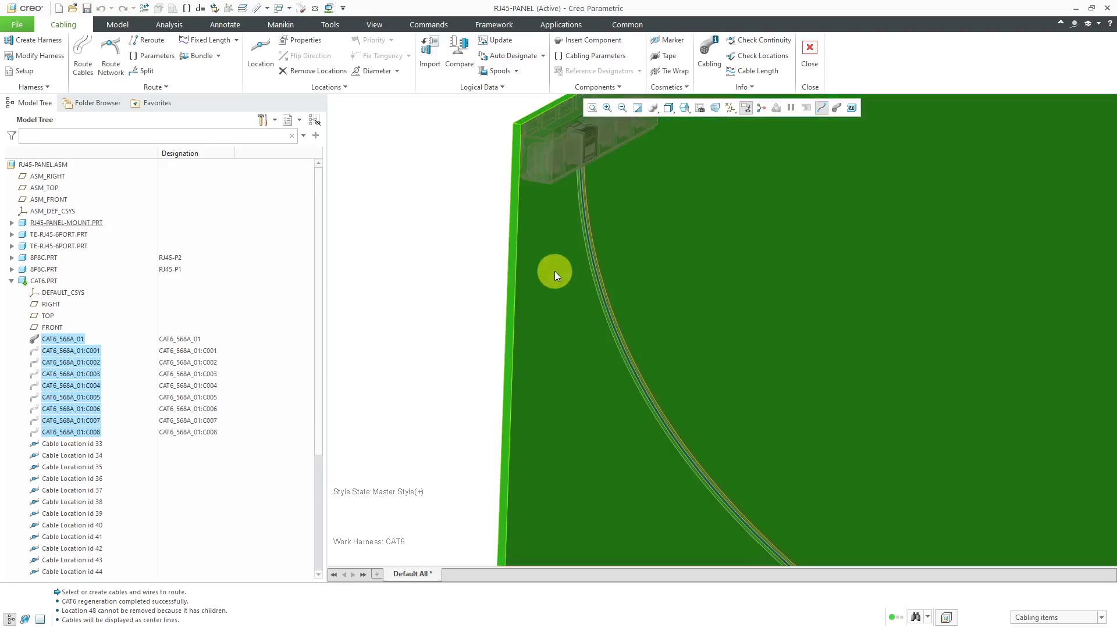
{"action": "scroll", "coordinate": [588, 308], "scroll_direction": "up", "scroll_amount": 5}
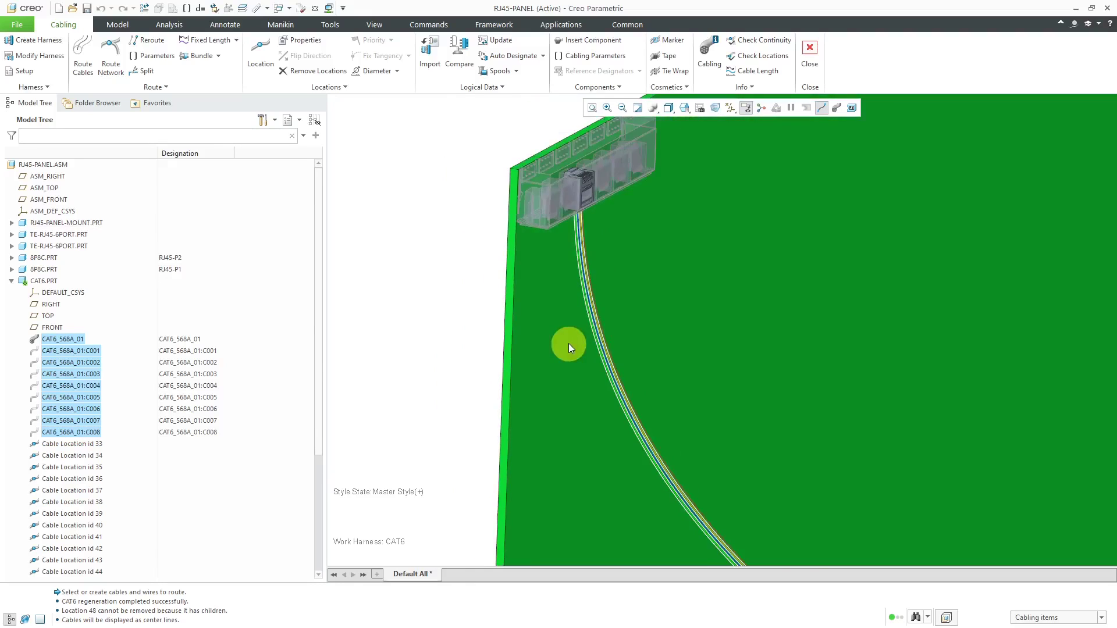
{"action": "middle_click_drag", "start_coordinate": [568, 341], "coordinate": [558, 227]}
{"action": "scroll", "coordinate": [556, 208], "scroll_direction": "down", "scroll_amount": 4}
{"action": "scroll", "coordinate": [554, 207], "scroll_direction": "down", "scroll_amount": 2}
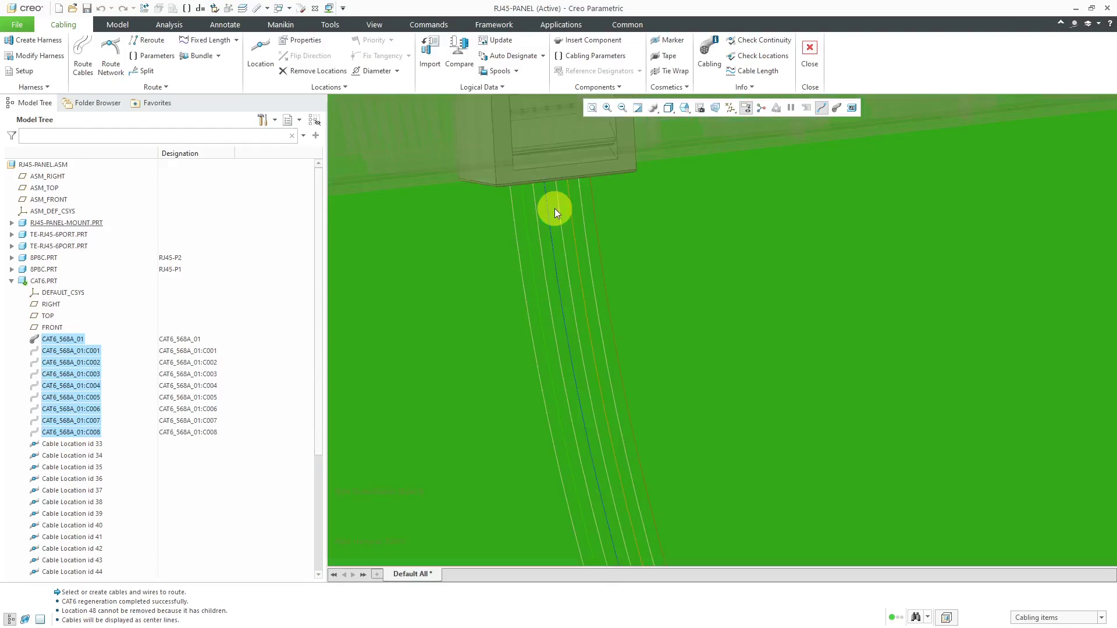
{"action": "left_click", "coordinate": [515, 224]}
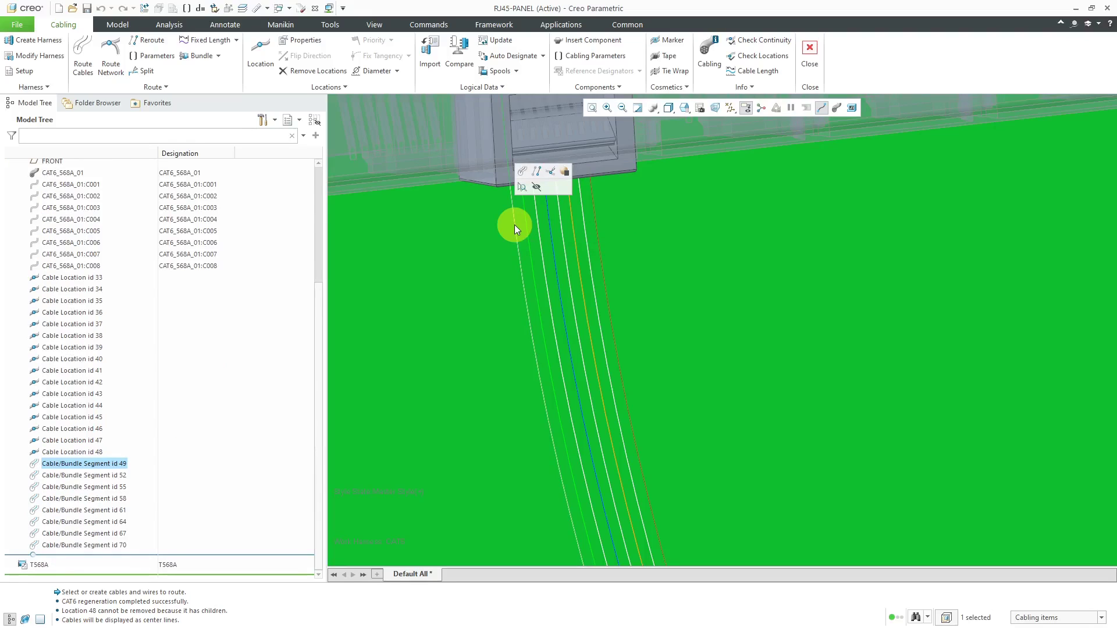
{"action": "right_click", "coordinate": [514, 224]}
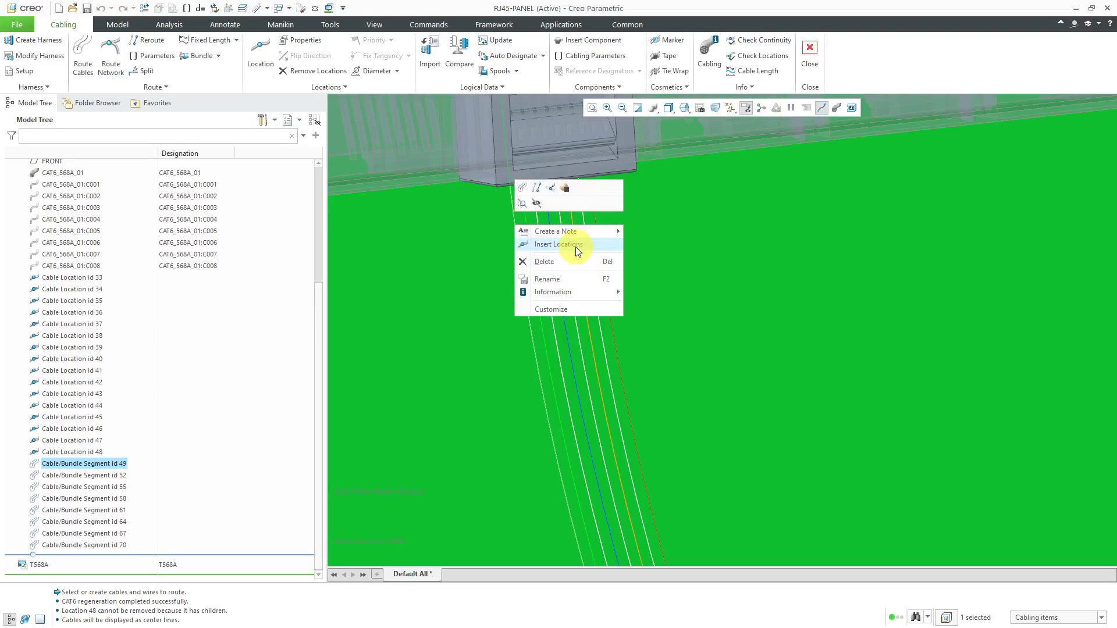
{"action": "left_click", "coordinate": [575, 246]}
{"action": "scroll", "coordinate": [563, 199], "scroll_direction": "up", "scroll_amount": 5}
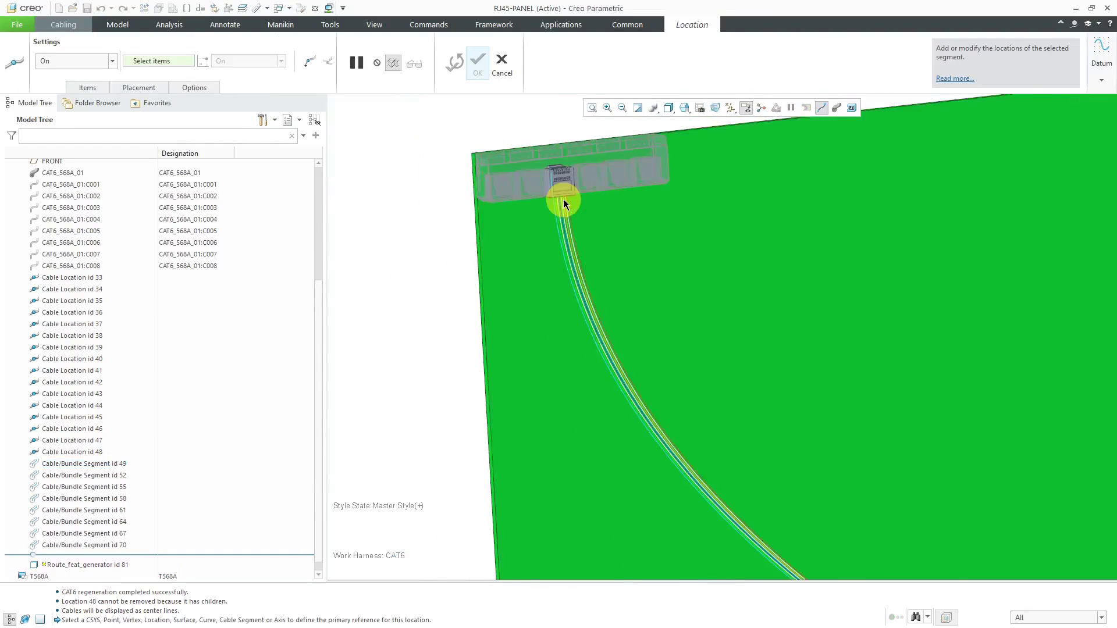
{"action": "middle_click_drag", "start_coordinate": [563, 199], "coordinate": [599, 247]}
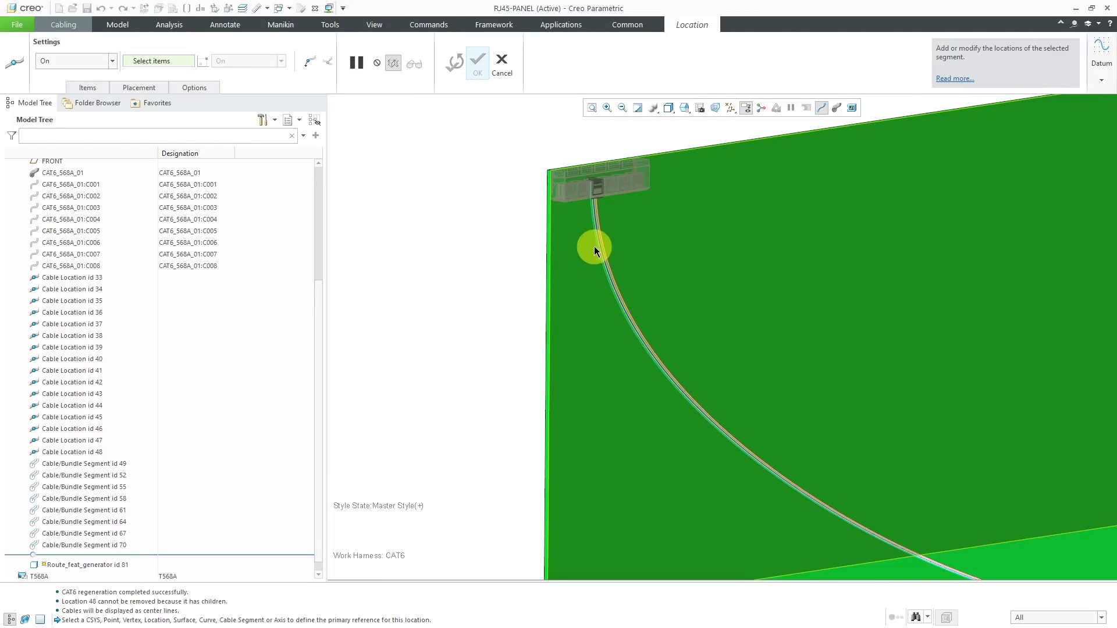
{"action": "left_click", "coordinate": [595, 244]}
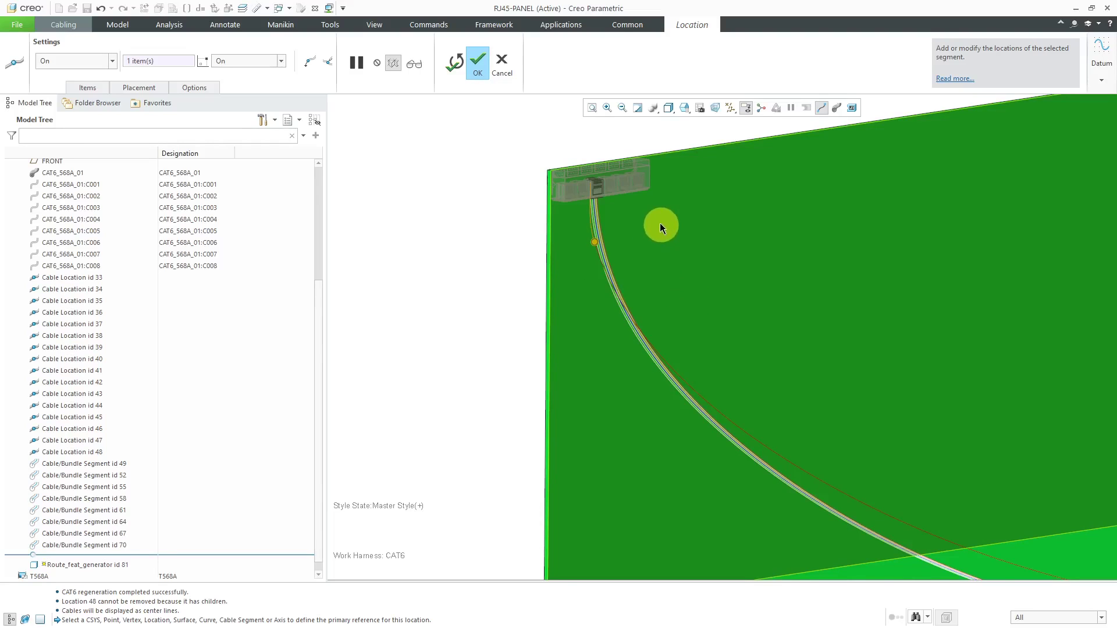
- Add a Use Direction location along the upright panel's vertical side edge, about 8.44 below the first location
{"action": "scroll", "coordinate": [656, 224], "scroll_direction": "down", "scroll_amount": 2}
{"action": "right_click", "coordinate": [416, 219]}
{"action": "mouse_move", "coordinate": [489, 267]}
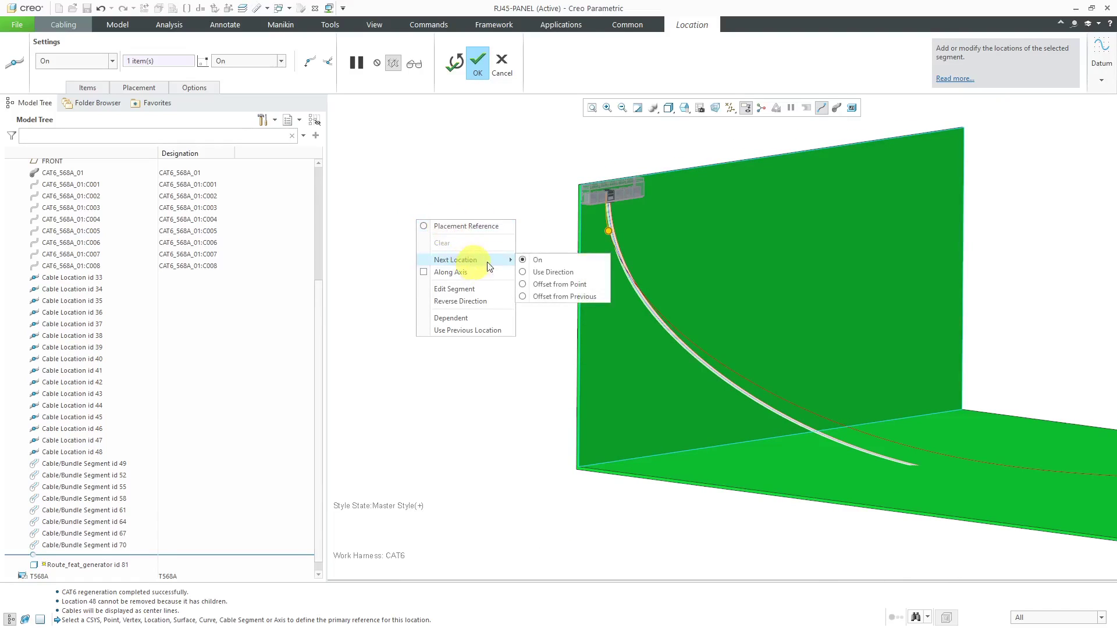
{"action": "left_click", "coordinate": [557, 270]}
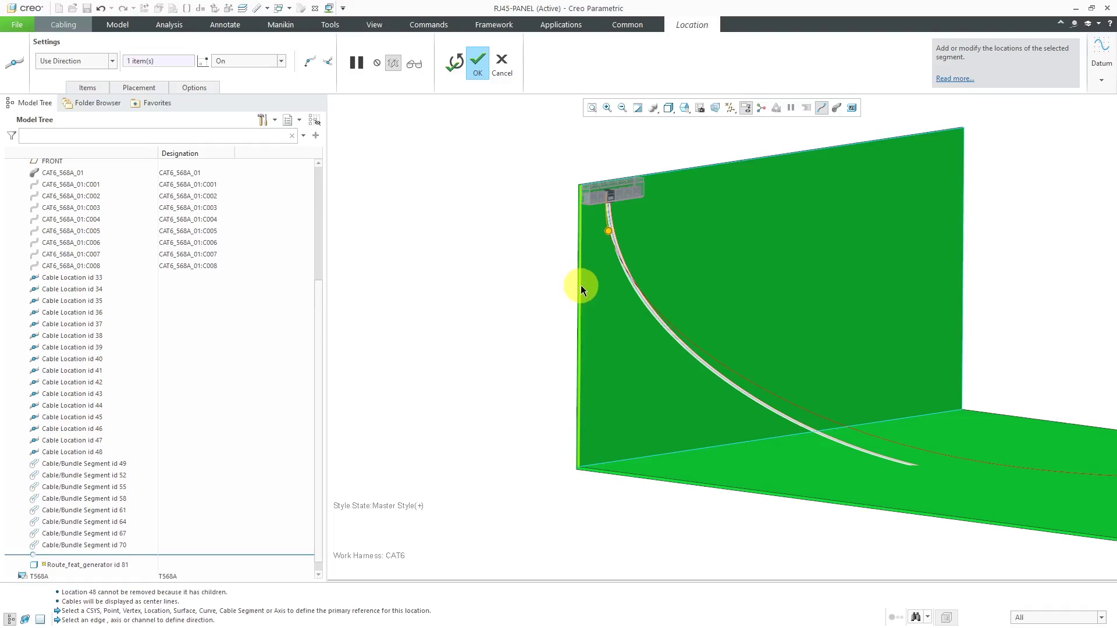
{"action": "left_click", "coordinate": [579, 421]}
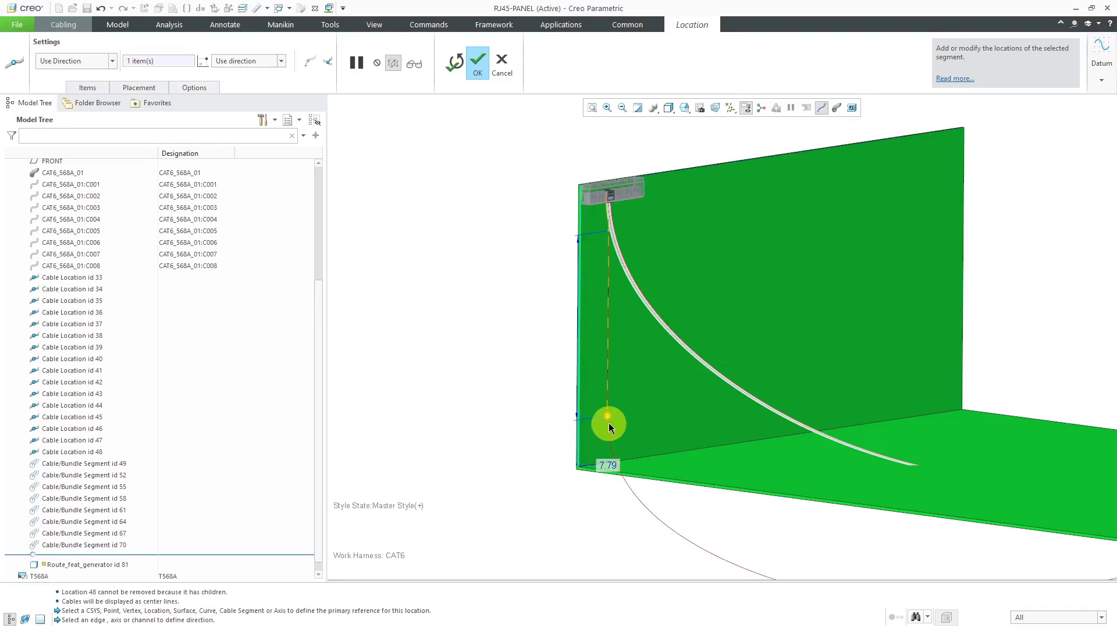
{"action": "mouse_move", "coordinate": [609, 427]}
{"action": "left_mouse_down"}
{"action": "mouse_move", "coordinate": [606, 417]}
{"action": "mouse_move", "coordinate": [607, 436]}
{"action": "left_mouse_up"}
{"action": "middle_click_drag", "start_coordinate": [607, 436], "coordinate": [553, 519]}
- Place an On location on the base panel's surface near the corner below the upright panel's connector
{"action": "scroll", "coordinate": [534, 497], "scroll_direction": "up", "scroll_amount": 4}
{"action": "right_click", "coordinate": [511, 441]}
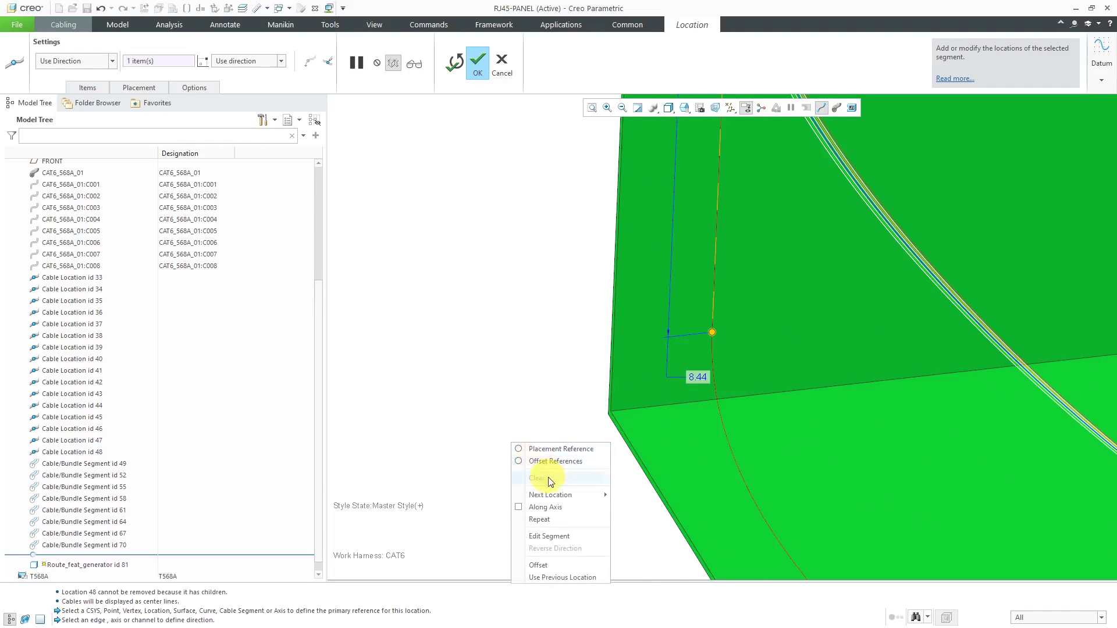
{"action": "mouse_move", "coordinate": [555, 495]}
{"action": "left_click", "coordinate": [642, 497]}
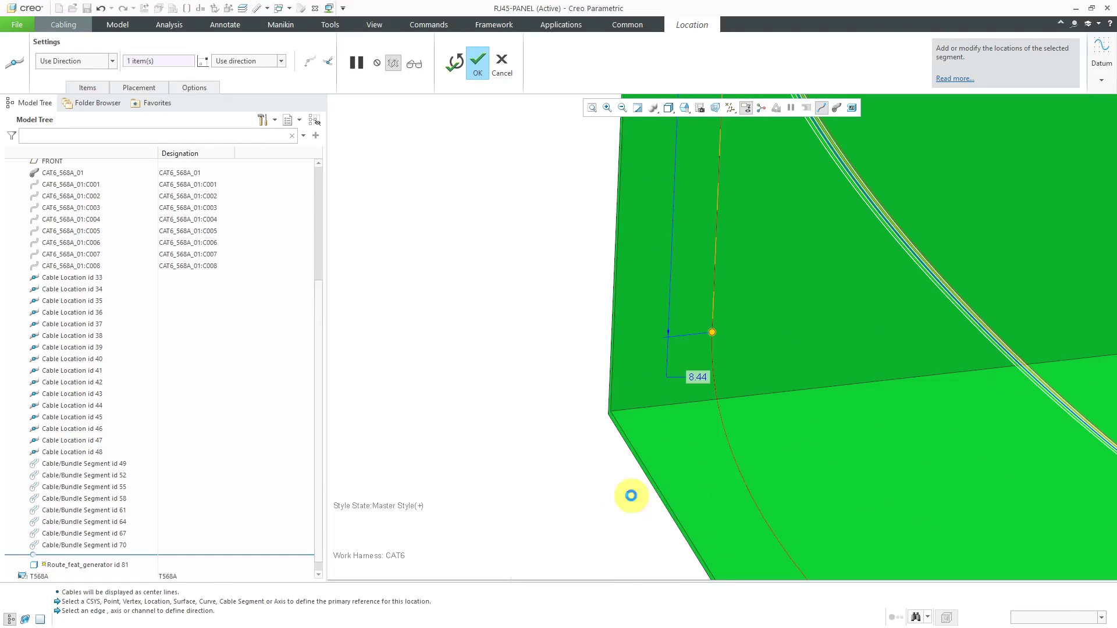
{"action": "left_click", "coordinate": [727, 444]}
- Add a Use Direction location along the base panel's long side edge, about 29.22 from the previous location
{"action": "scroll", "coordinate": [647, 431], "scroll_direction": "down", "scroll_amount": 5}
{"action": "right_click", "coordinate": [609, 388]}
{"action": "mouse_move", "coordinate": [696, 428]}
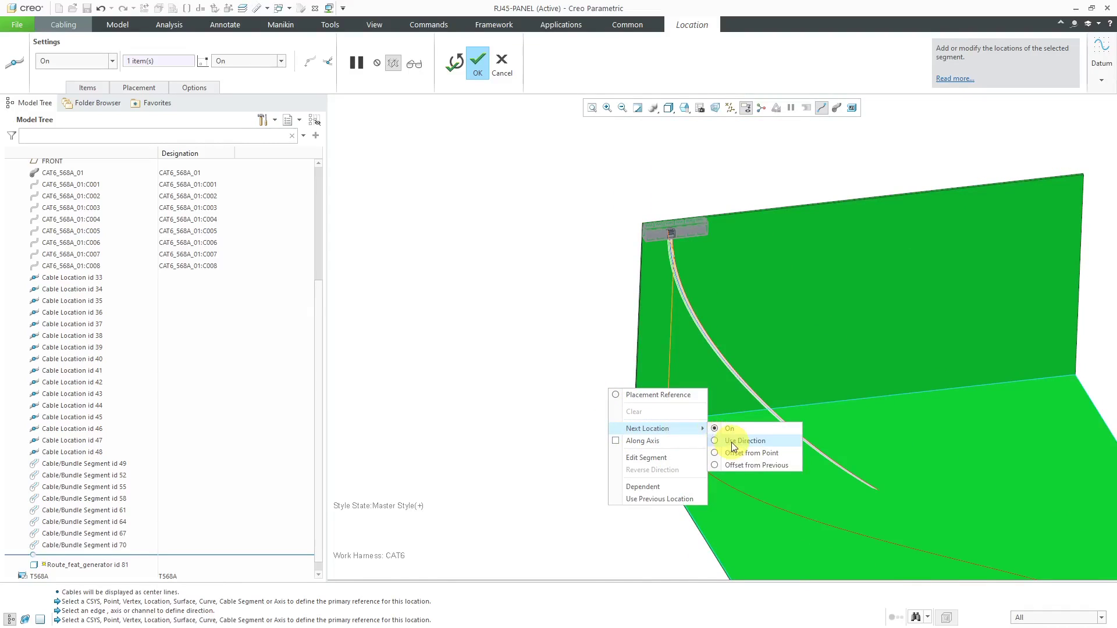
{"action": "left_click", "coordinate": [739, 441]}
{"action": "scroll", "coordinate": [554, 353], "scroll_direction": "down", "scroll_amount": 3}
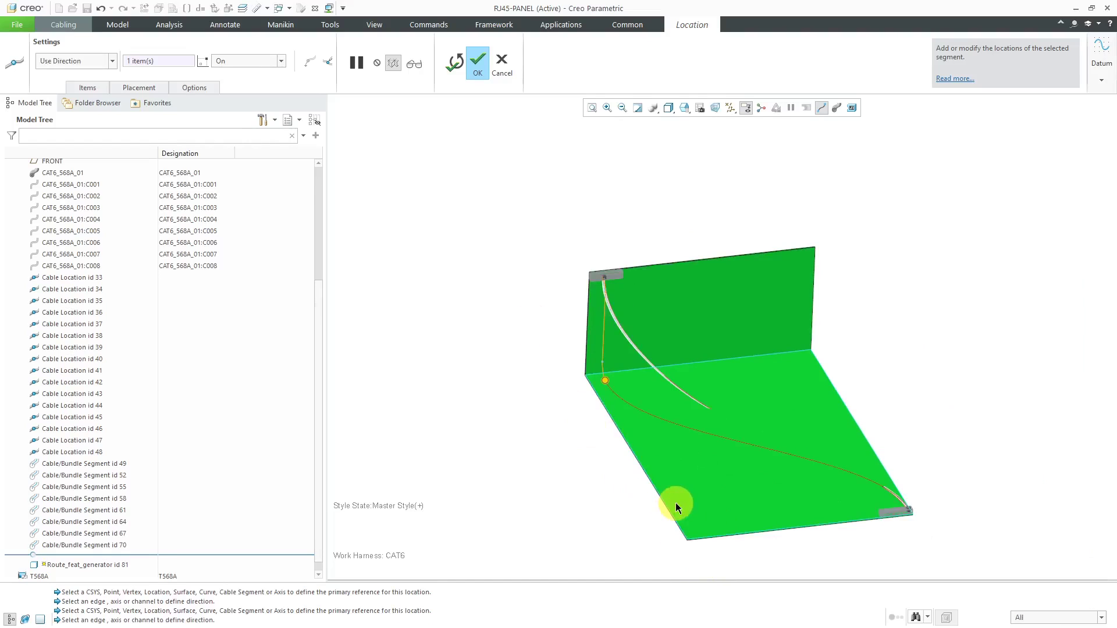
{"action": "scroll", "coordinate": [675, 502], "scroll_direction": "up", "scroll_amount": 5}
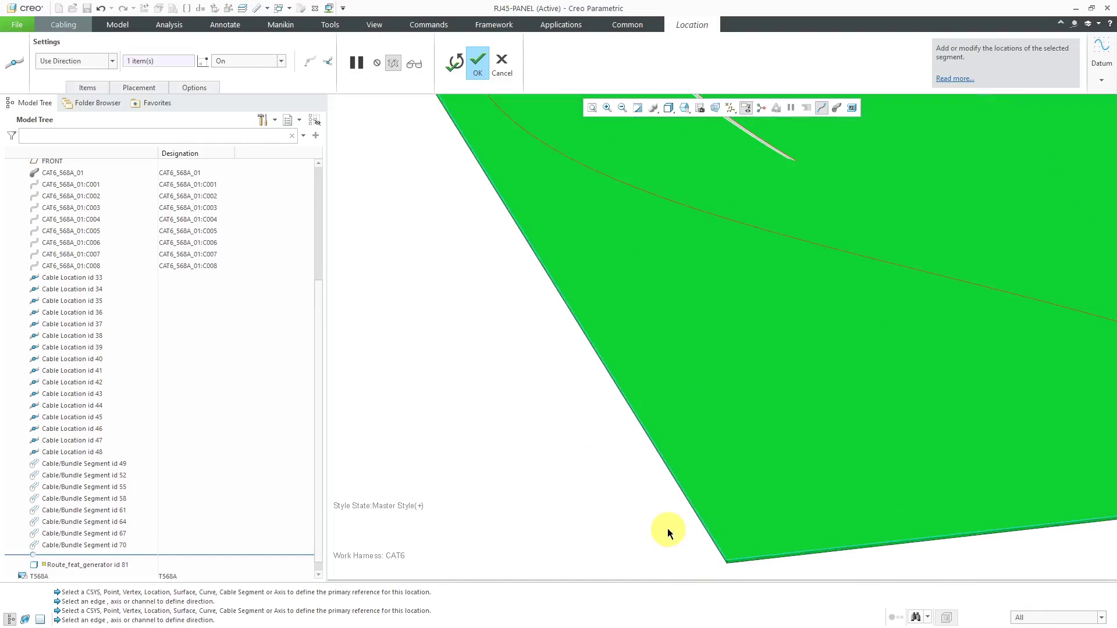
{"action": "left_click", "coordinate": [693, 502]}
{"action": "scroll", "coordinate": [687, 501], "scroll_direction": "down", "scroll_amount": 3}
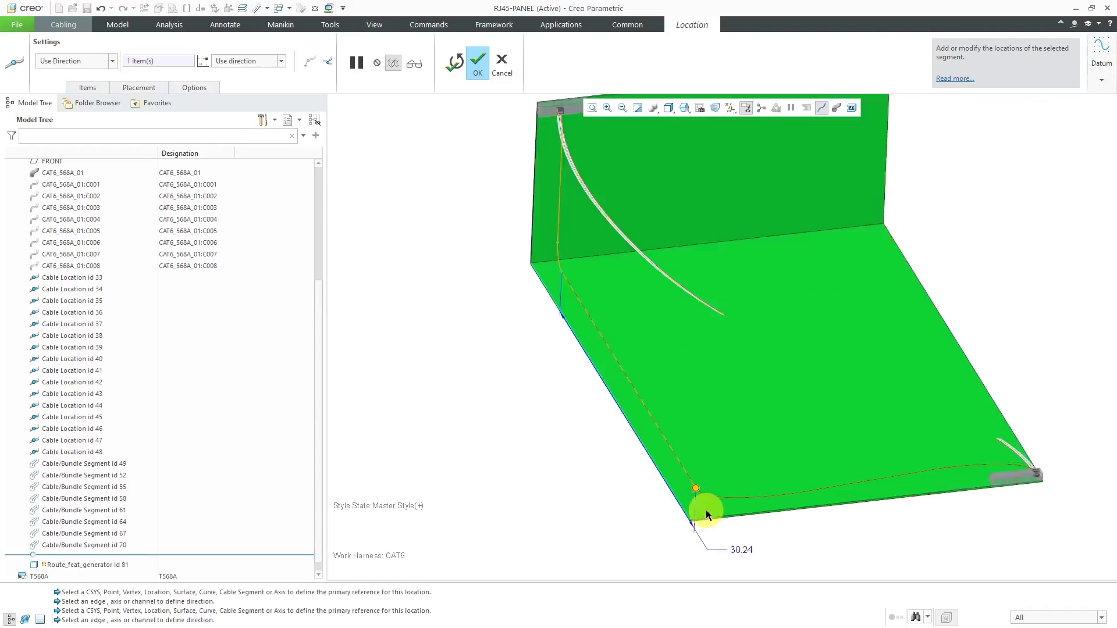
{"action": "scroll", "coordinate": [706, 510], "scroll_direction": "up", "scroll_amount": 2}
{"action": "left_click_drag", "start_coordinate": [691, 477], "coordinate": [686, 464]}
- Place an On location on the base panel's surface just around its outer corner, near the front edge
{"action": "right_click", "coordinate": [581, 474]}
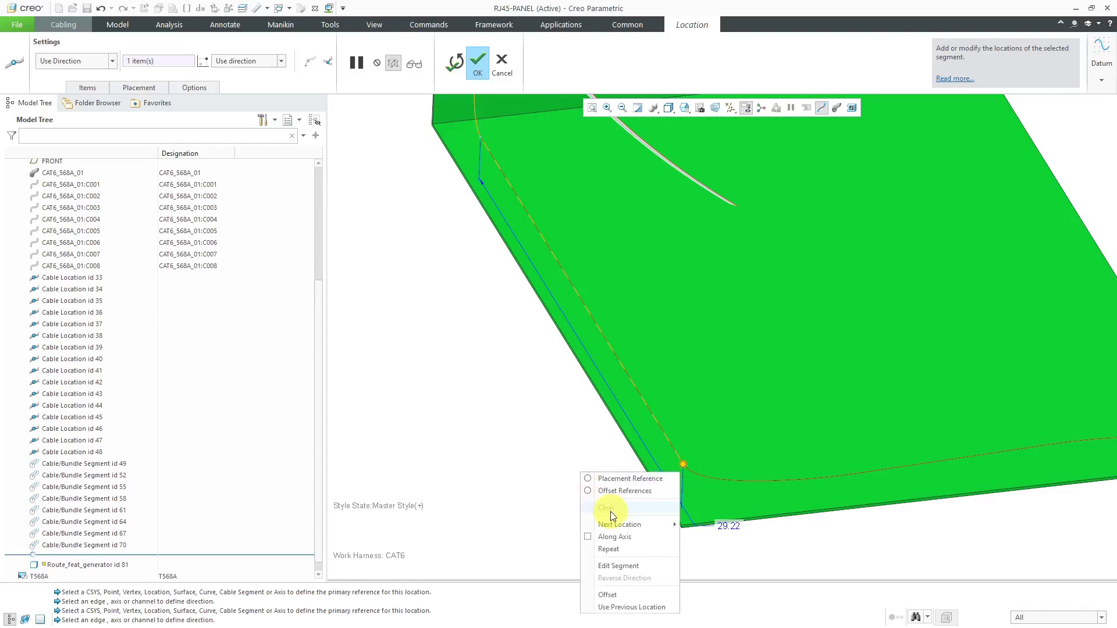
{"action": "mouse_move", "coordinate": [620, 524]}
{"action": "left_click", "coordinate": [692, 525]}
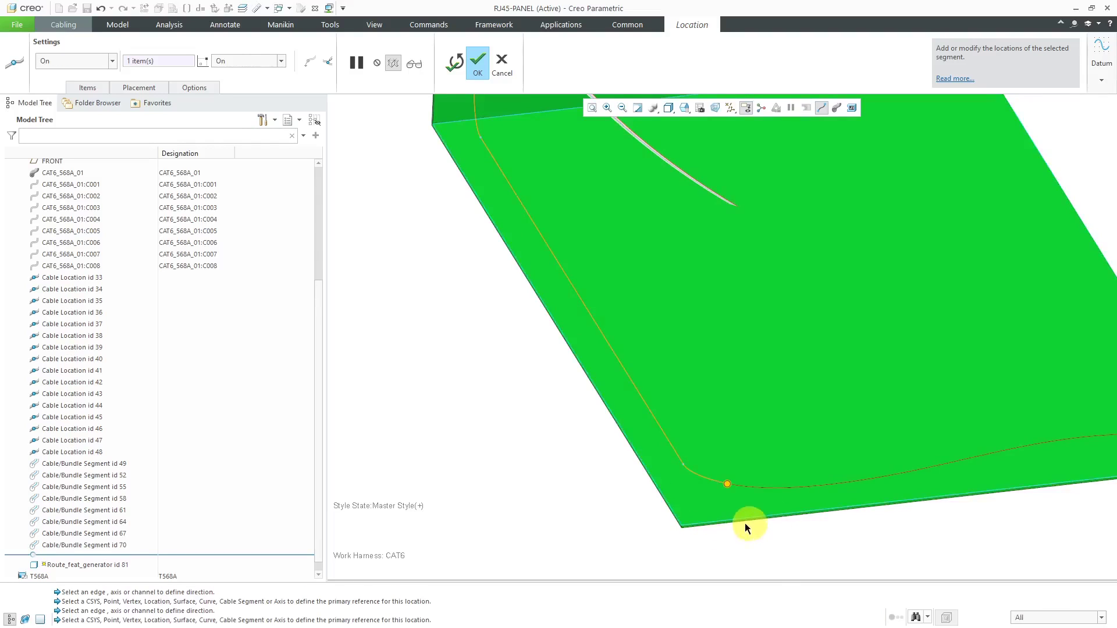
- Add a Use Direction location along the base's front edge, about 19.72 towards the second connector, and accept the inserted locations
{"action": "scroll", "coordinate": [738, 524], "scroll_direction": "up", "scroll_amount": 5}
{"action": "scroll", "coordinate": [768, 518], "scroll_direction": "down", "scroll_amount": 5}
{"action": "right_click", "coordinate": [843, 529]}
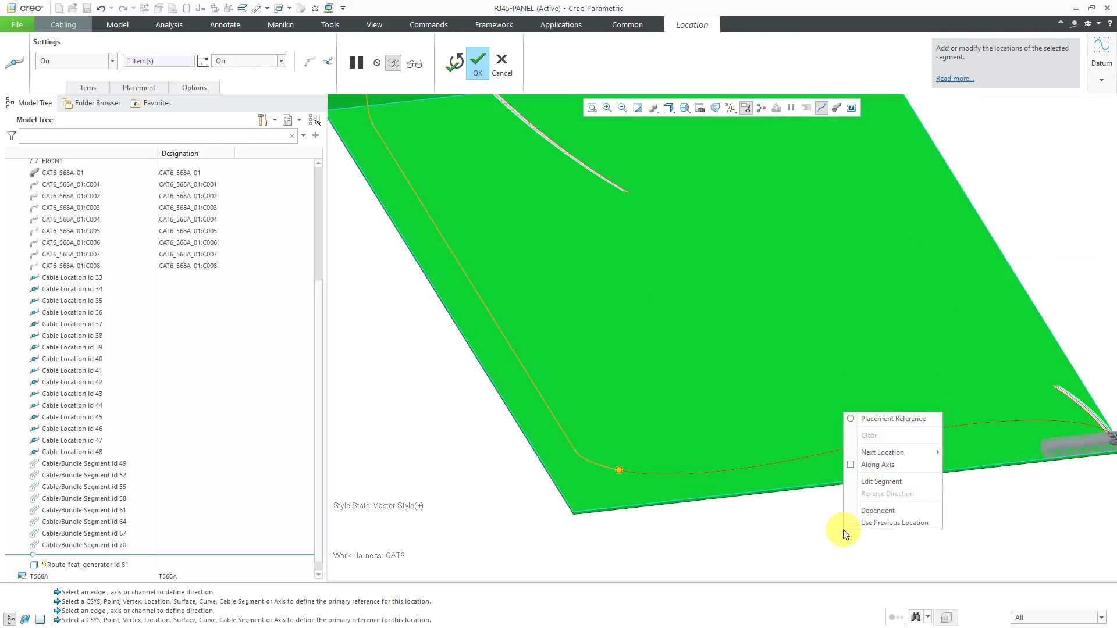
{"action": "mouse_move", "coordinate": [894, 456]}
{"action": "left_click", "coordinate": [990, 466]}
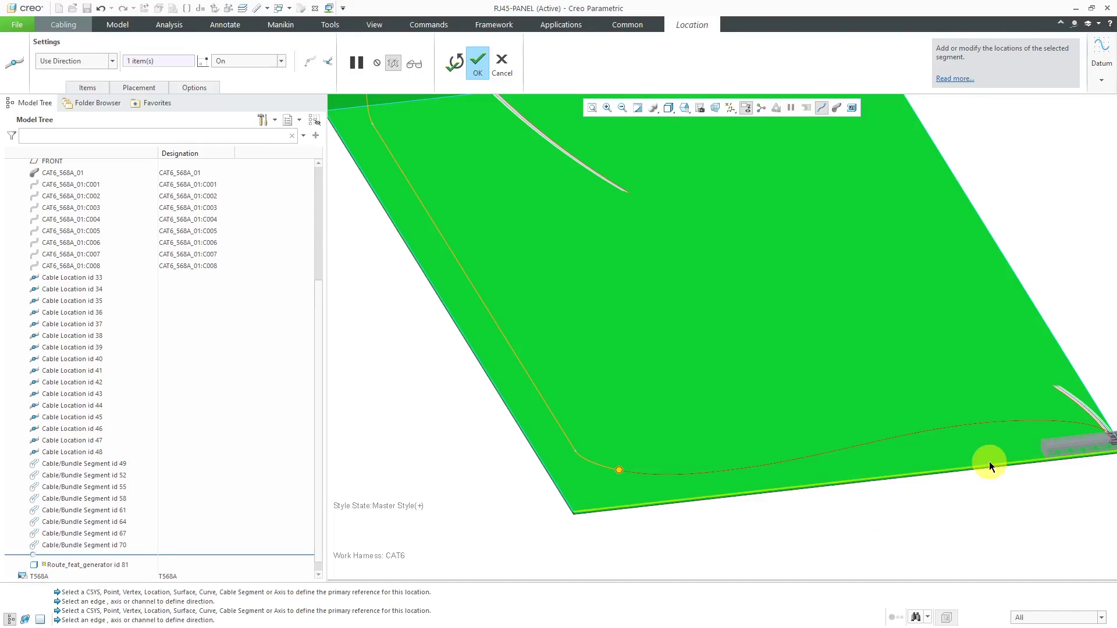
{"action": "left_click", "coordinate": [960, 473]}
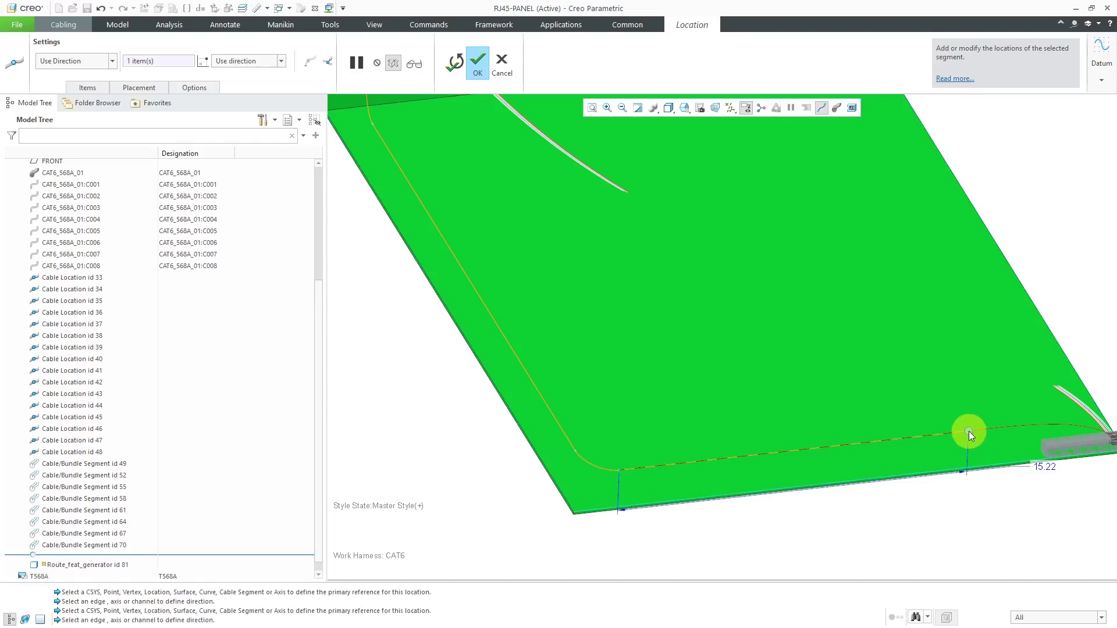
{"action": "left_click_drag", "start_coordinate": [969, 431], "coordinate": [1073, 414]}
{"action": "middle_click_drag", "start_coordinate": [693, 456], "coordinate": [802, 493]}
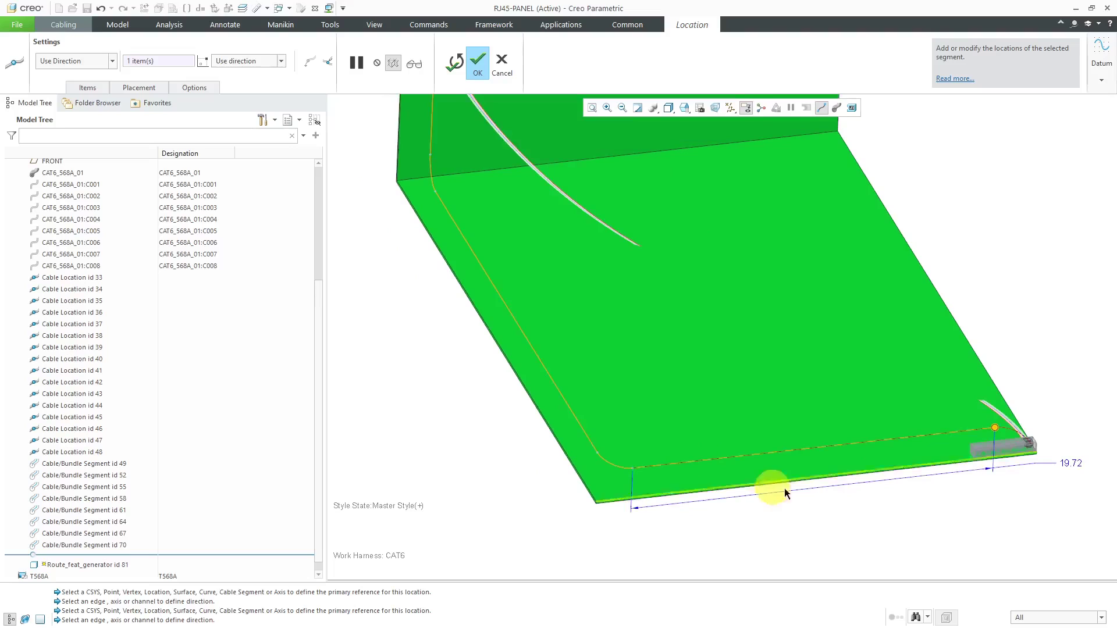
{"action": "left_click", "coordinate": [482, 71]}
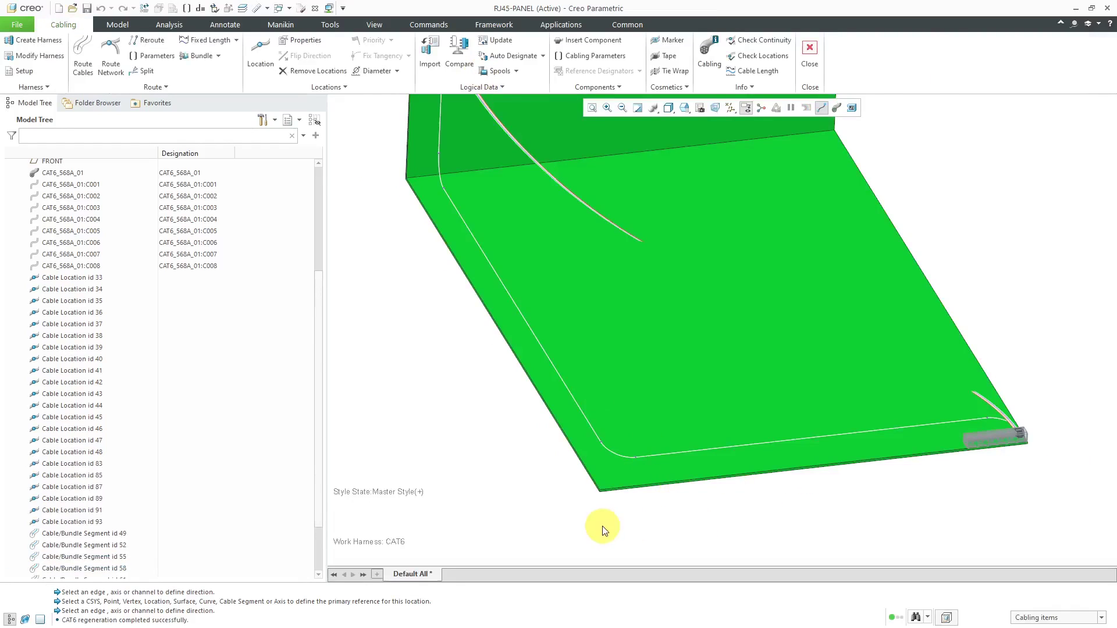
- Redefine the conductor's first location below the upper connector, shifting it sideways so the wire drops straight from its pin
{"action": "middle_click_drag", "start_coordinate": [602, 525], "coordinate": [536, 323]}
{"action": "scroll", "coordinate": [499, 151], "scroll_direction": "up", "scroll_amount": 5}
{"action": "middle_click_drag", "start_coordinate": [499, 151], "coordinate": [515, 367]}
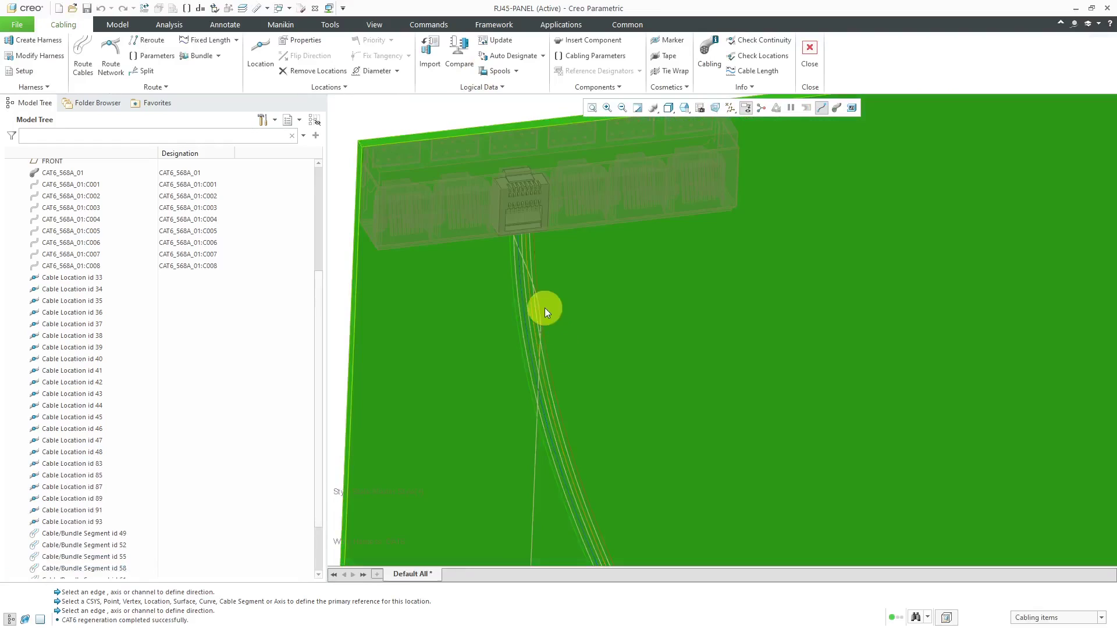
{"action": "scroll", "coordinate": [518, 304], "scroll_direction": "up", "scroll_amount": 2}
{"action": "scroll", "coordinate": [511, 274], "scroll_direction": "down", "scroll_amount": 3}
{"action": "mouse_move", "coordinate": [512, 275]}
{"action": "middle_mouse_down"}
{"action": "mouse_move", "coordinate": [493, 267]}
{"action": "mouse_move", "coordinate": [519, 292]}
{"action": "middle_mouse_up"}
{"action": "left_click", "coordinate": [534, 292]}
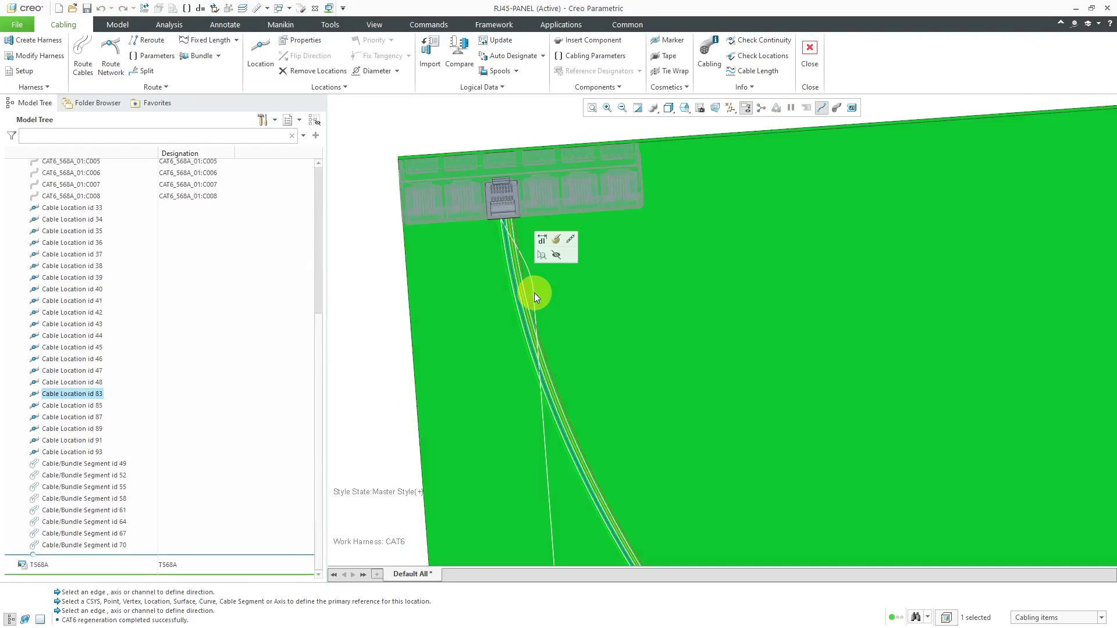
{"action": "left_click", "coordinate": [556, 239]}
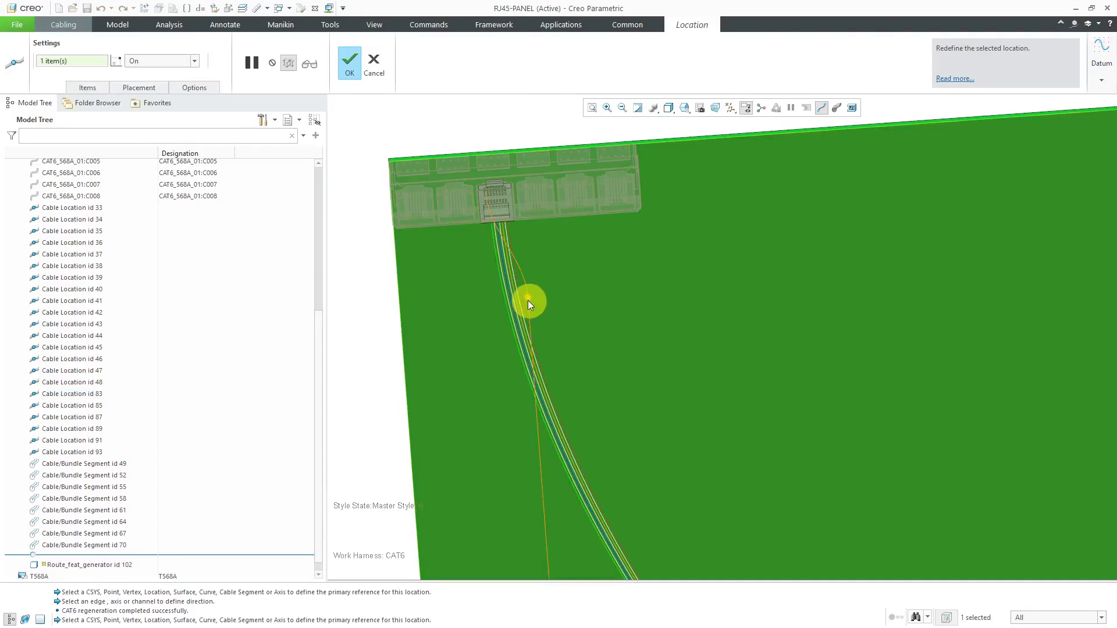
{"action": "left_click_drag", "start_coordinate": [527, 298], "coordinate": [474, 314]}
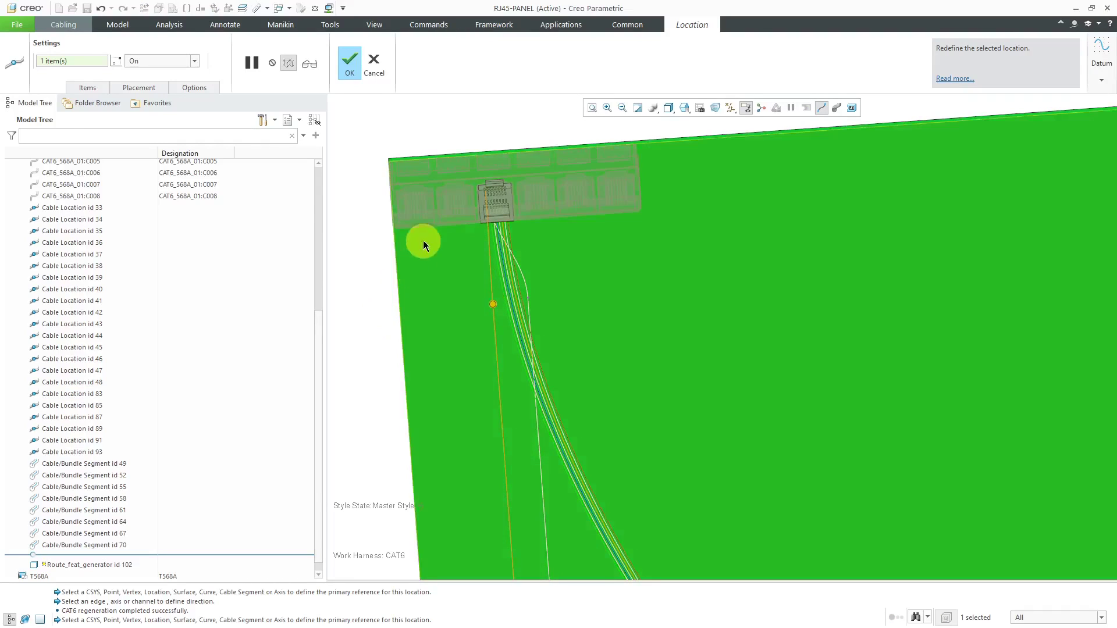
{"action": "left_click", "coordinate": [349, 60]}
- Reroute the seven remaining conductor segments, setting the first location below the upper connector as the start of the target path
{"action": "middle_click_drag", "start_coordinate": [370, 125], "coordinate": [490, 275]}
{"action": "scroll", "coordinate": [479, 247], "scroll_direction": "down", "scroll_amount": 5}
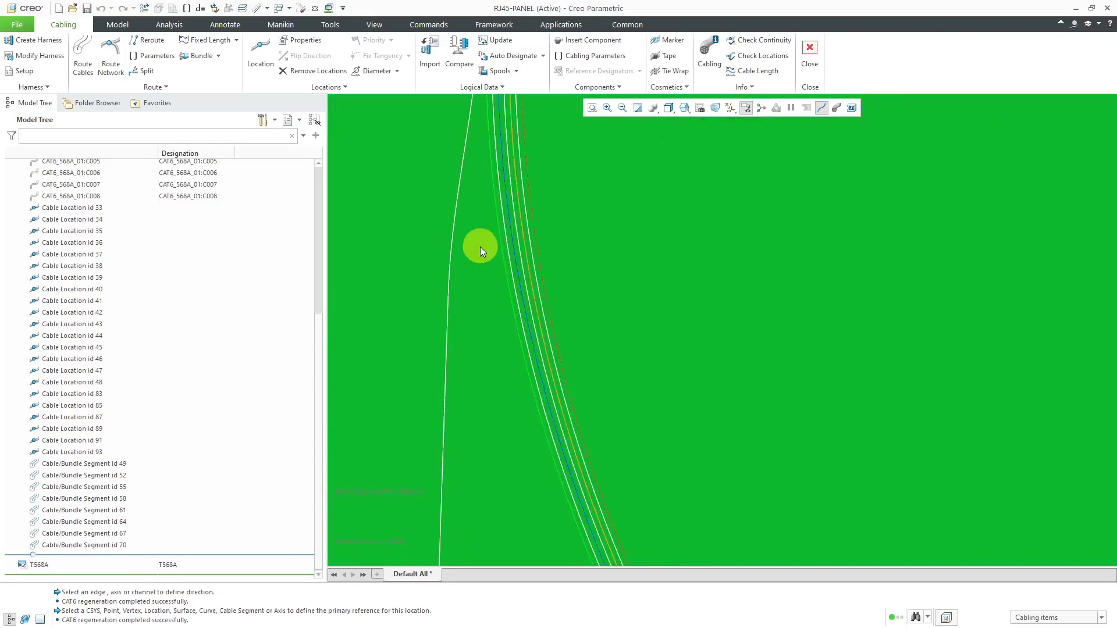
{"action": "left_click", "coordinate": [515, 264]}
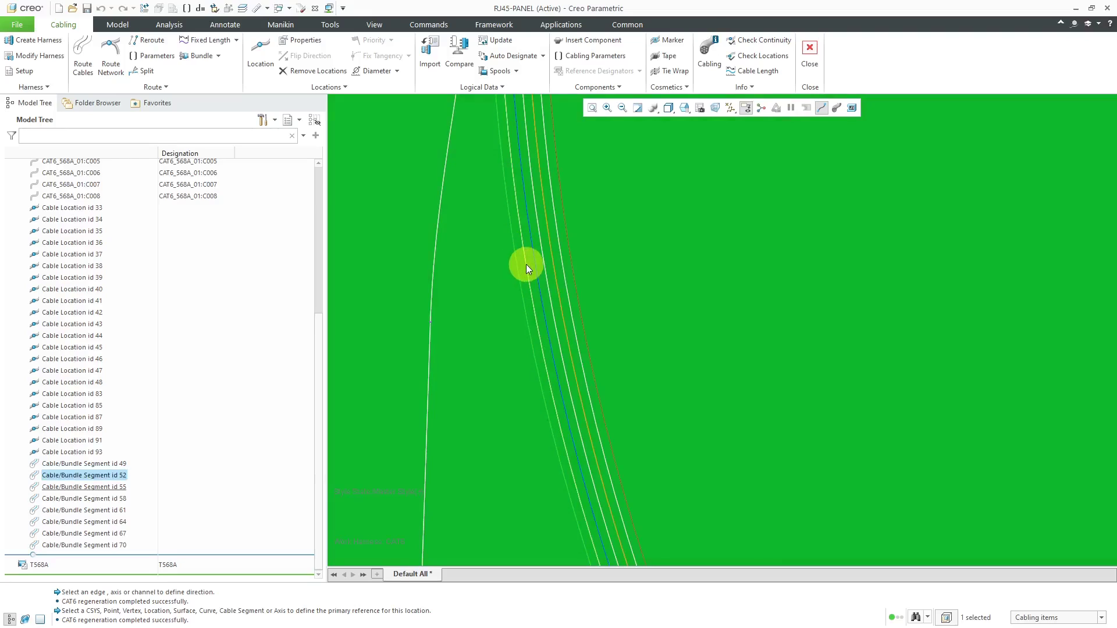
{"action": "left_click", "coordinate": [525, 264], "text": "ctrl"}
{"action": "left_click", "coordinate": [536, 264], "text": "ctrl"}
{"action": "left_click", "coordinate": [551, 266], "text": "ctrl"}
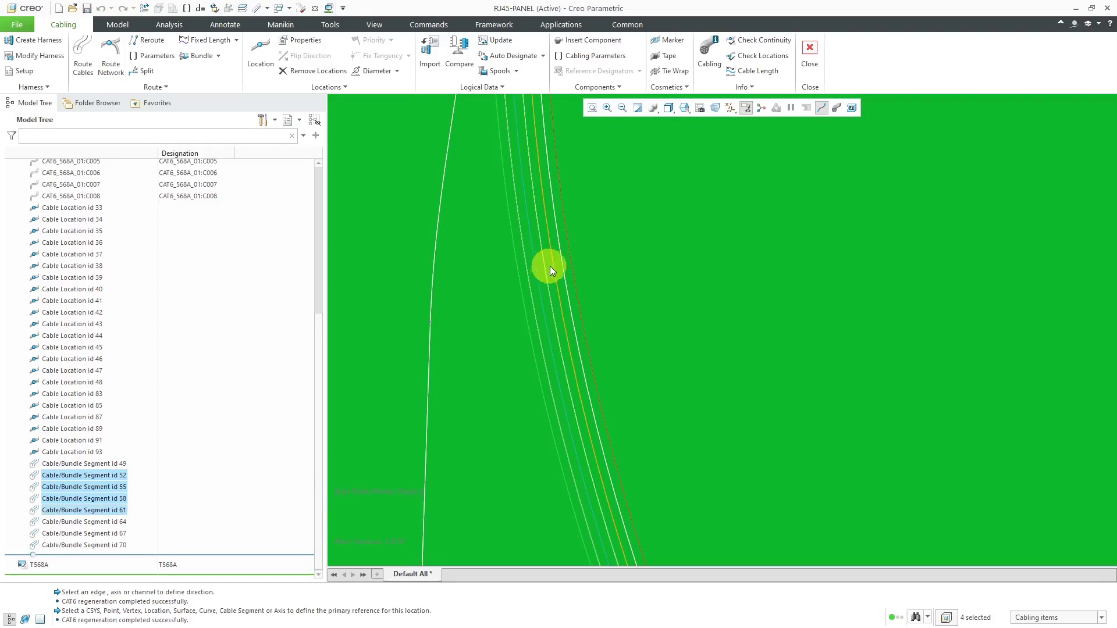
{"action": "left_click", "coordinate": [562, 267], "text": "ctrl"}
{"action": "left_click", "coordinate": [571, 269], "text": "ctrl"}
{"action": "left_click", "coordinate": [574, 271], "text": "ctrl"}
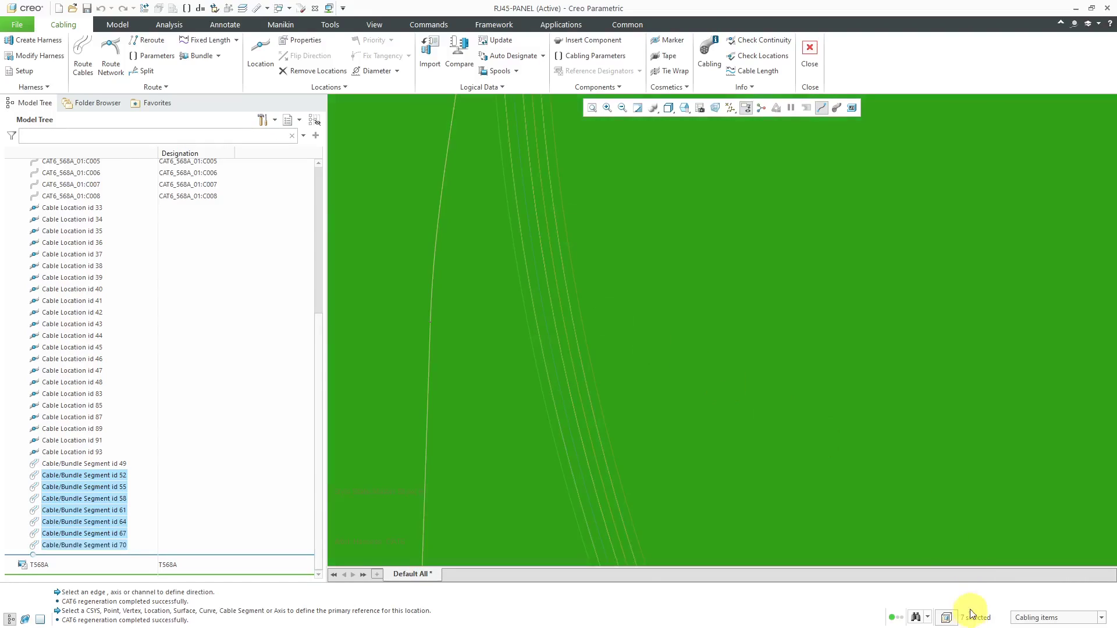
{"action": "scroll", "coordinate": [742, 411], "scroll_direction": "down", "scroll_amount": 5}
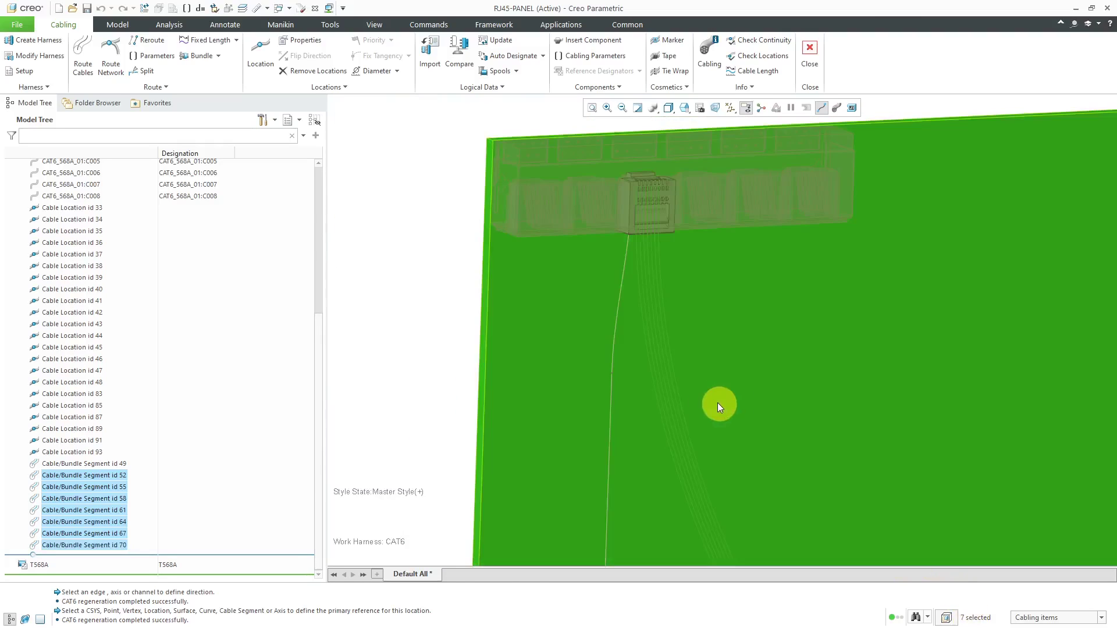
{"action": "right_click", "coordinate": [382, 289]}
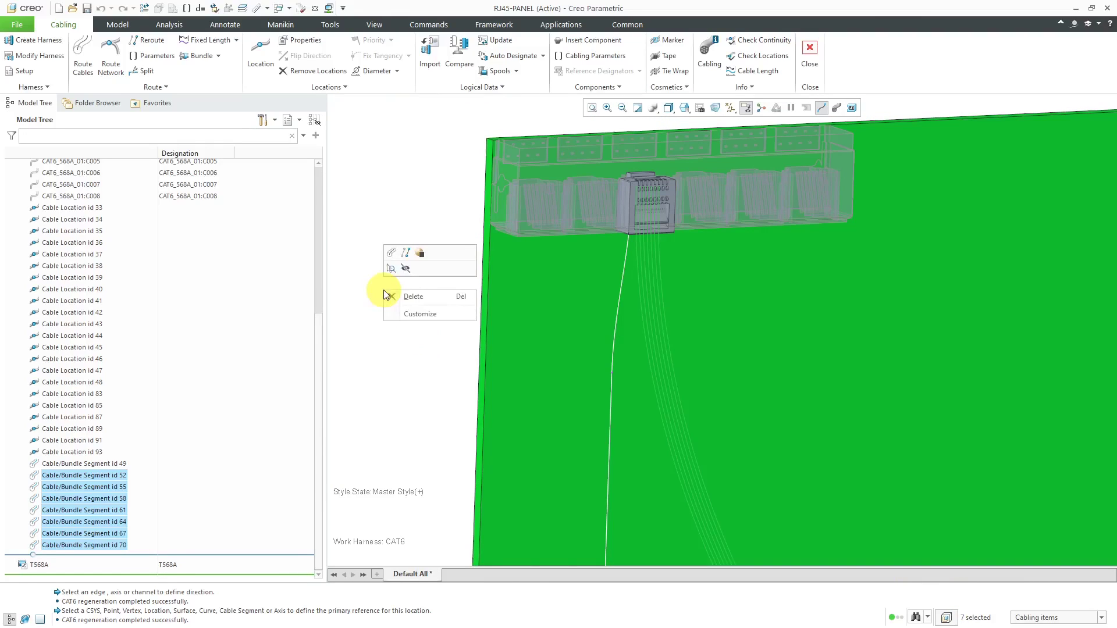
{"action": "left_click", "coordinate": [406, 253]}
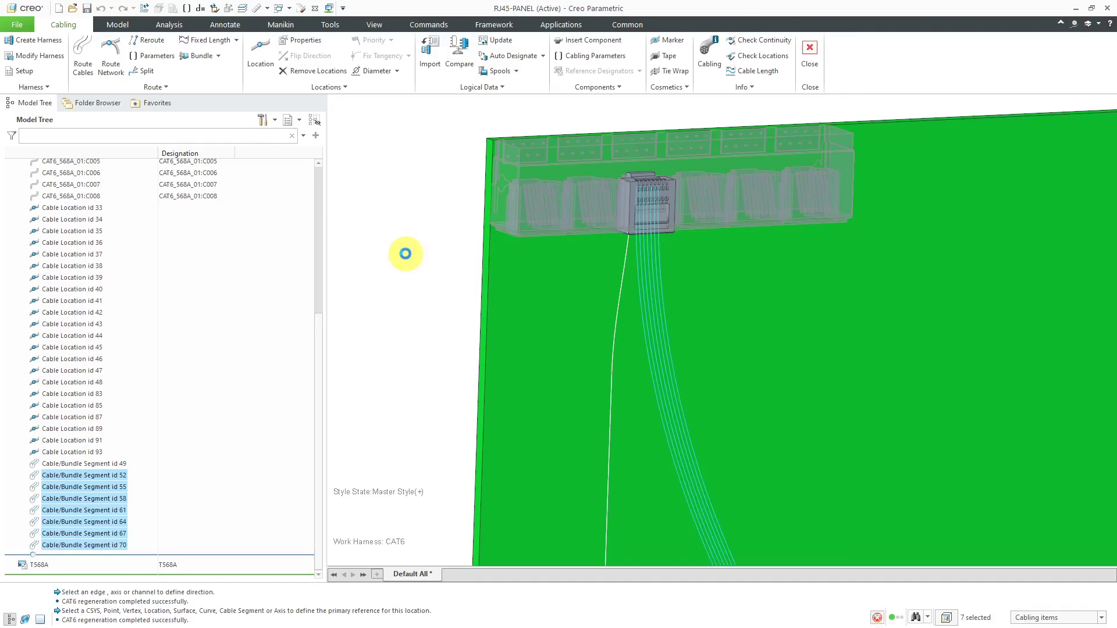
{"action": "left_click", "coordinate": [613, 372]}
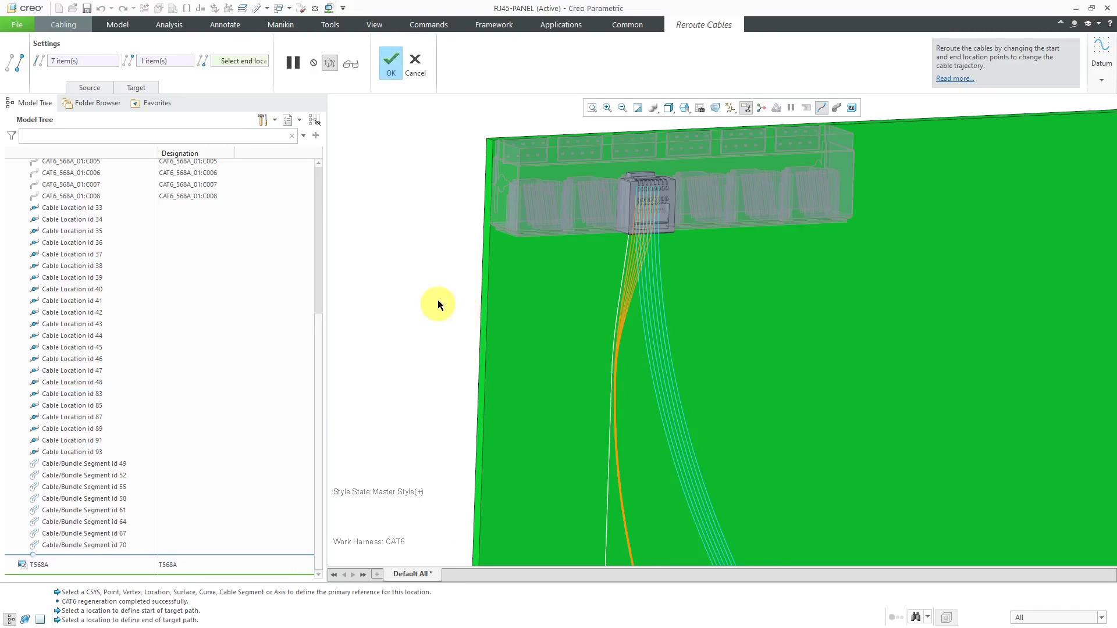
- Set the last location beside the base's second connector as the end of the target path and accept the reroute
{"action": "scroll", "coordinate": [425, 268], "scroll_direction": "down", "scroll_amount": 4}
{"action": "middle_click_drag", "start_coordinate": [416, 252], "coordinate": [571, 476]}
{"action": "scroll", "coordinate": [617, 503], "scroll_direction": "up", "scroll_amount": 3}
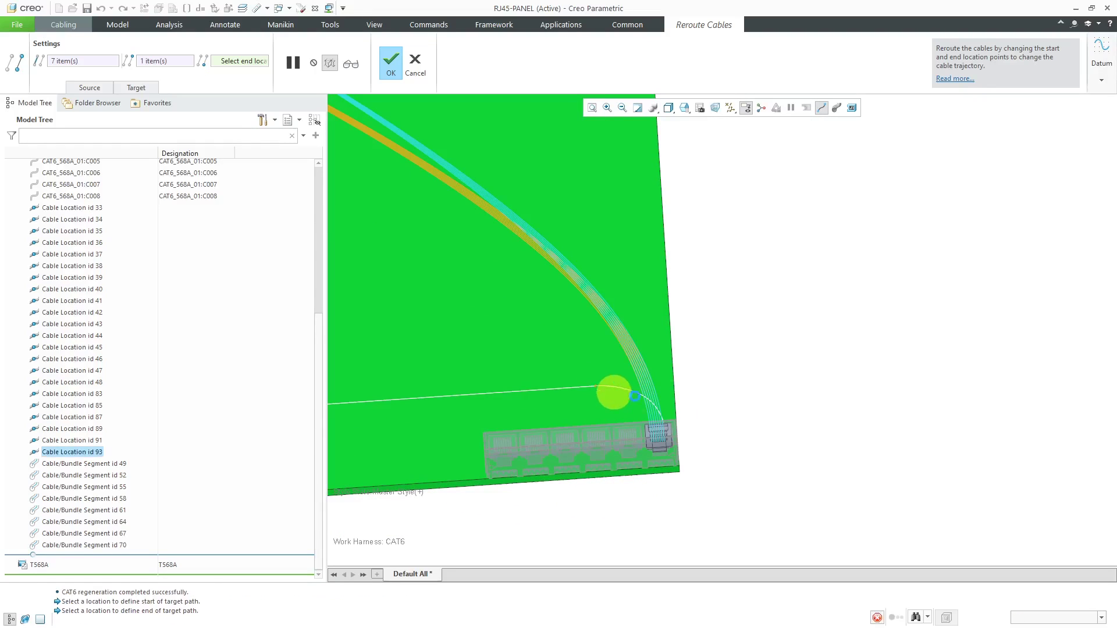
{"action": "left_click", "coordinate": [641, 396]}
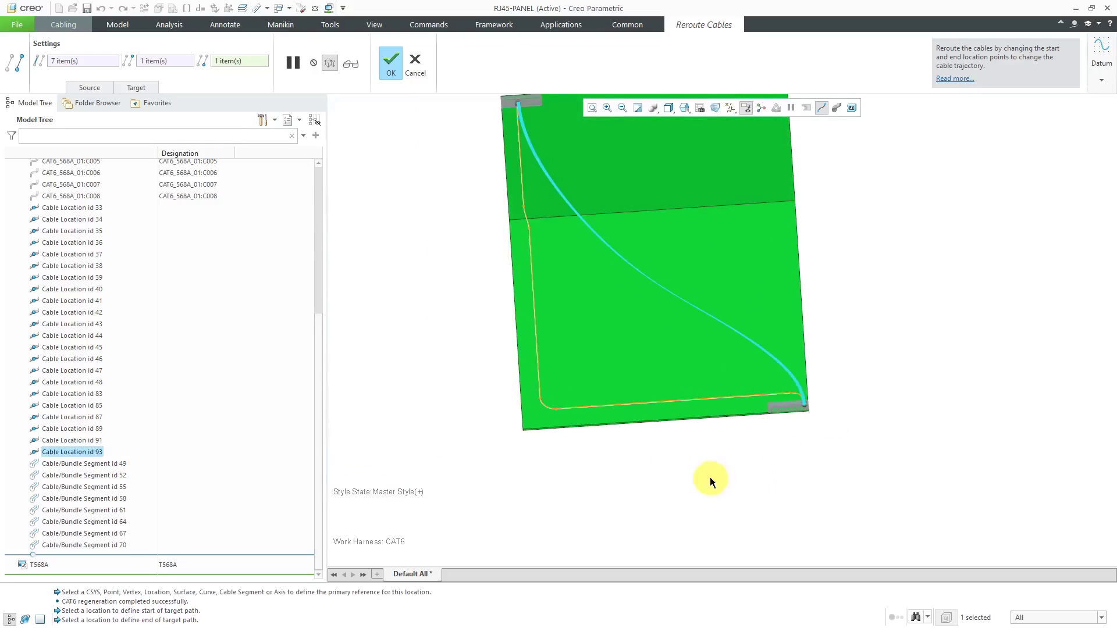
{"action": "middle_click_drag", "start_coordinate": [508, 317], "coordinate": [436, 132]}
{"action": "left_click", "coordinate": [400, 75]}
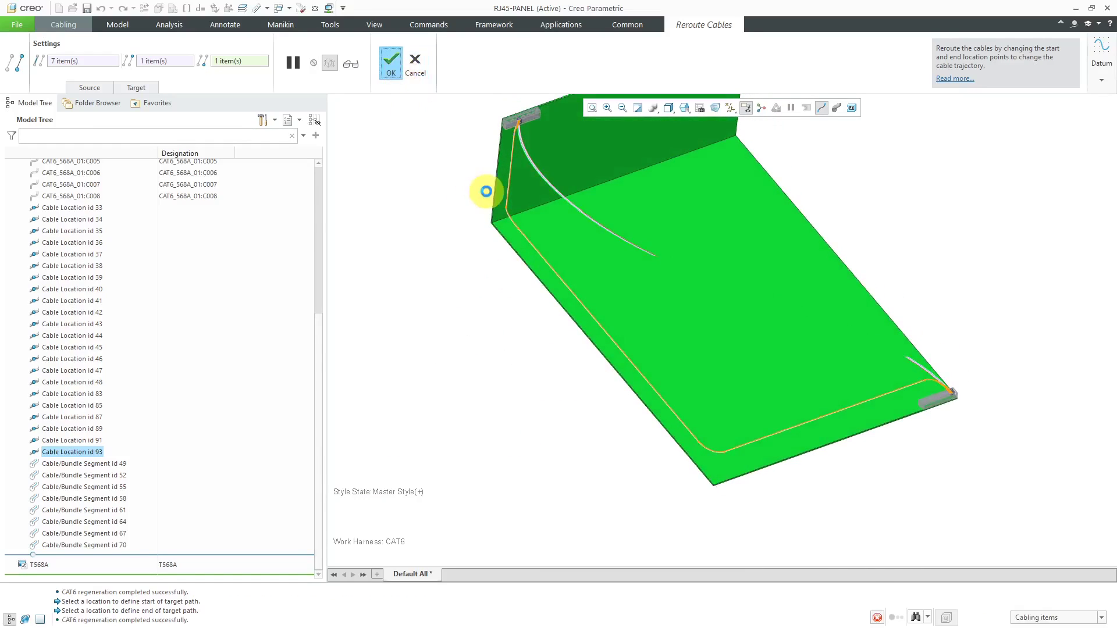
- Redefine the location on the upright panel just above the bend, changing its grouping to Flat
{"action": "scroll", "coordinate": [520, 201], "scroll_direction": "up", "scroll_amount": 5}
{"action": "scroll", "coordinate": [518, 214], "scroll_direction": "up", "scroll_amount": 5}
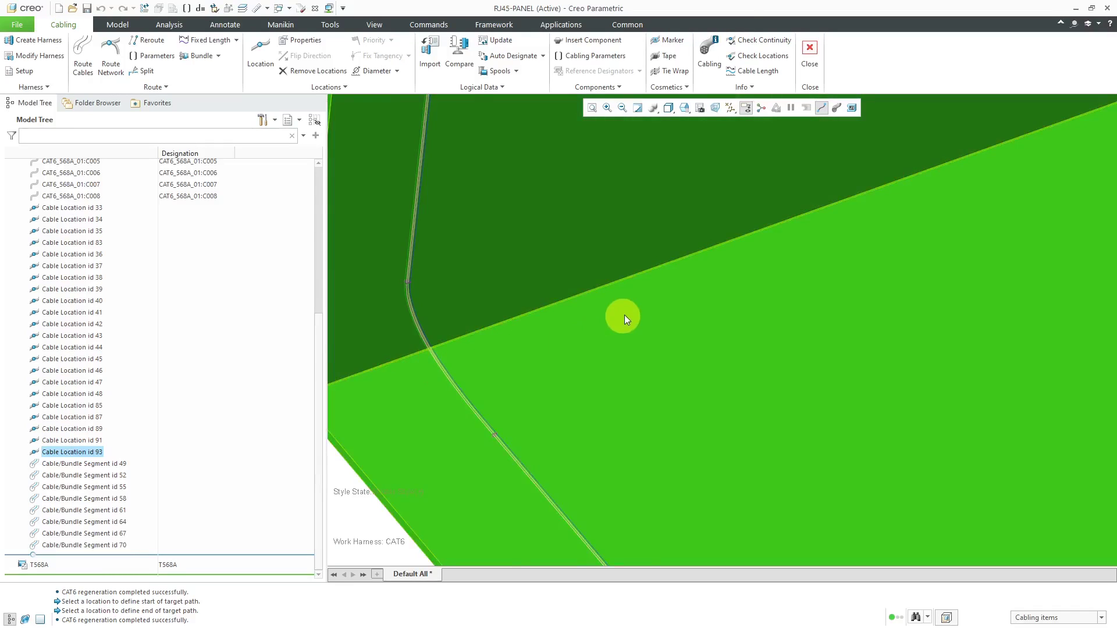
{"action": "scroll", "coordinate": [630, 314], "scroll_direction": "down", "scroll_amount": 2}
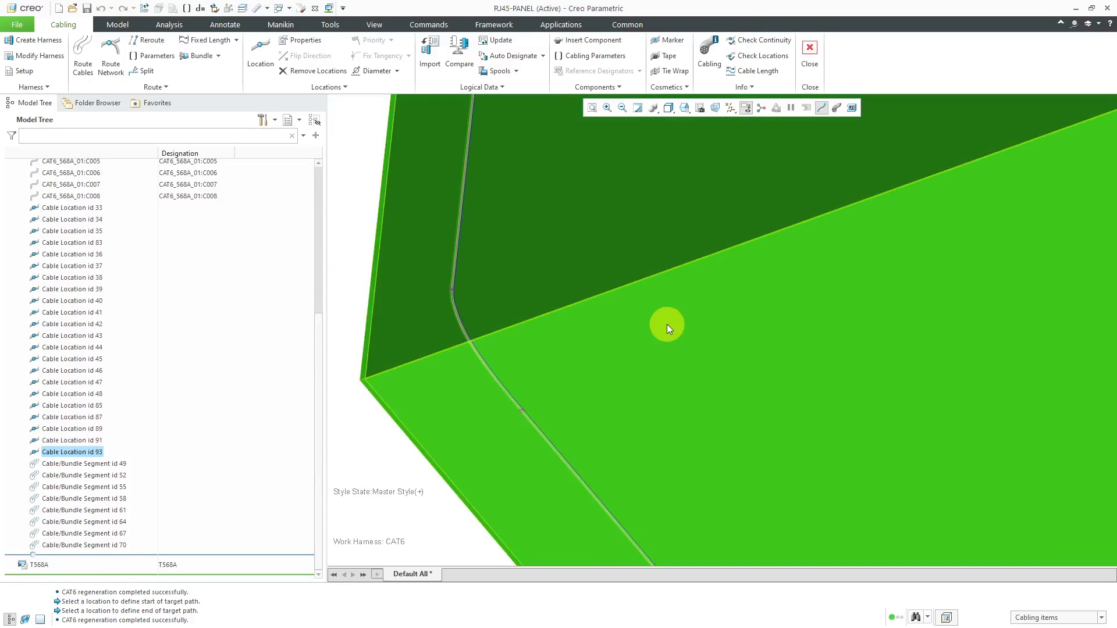
{"action": "mouse_move", "coordinate": [668, 324]}
{"action": "middle_mouse_down"}
{"action": "mouse_move", "coordinate": [656, 314]}
{"action": "mouse_move", "coordinate": [695, 319]}
{"action": "middle_mouse_up"}
{"action": "scroll", "coordinate": [384, 309], "scroll_direction": "up", "scroll_amount": 3}
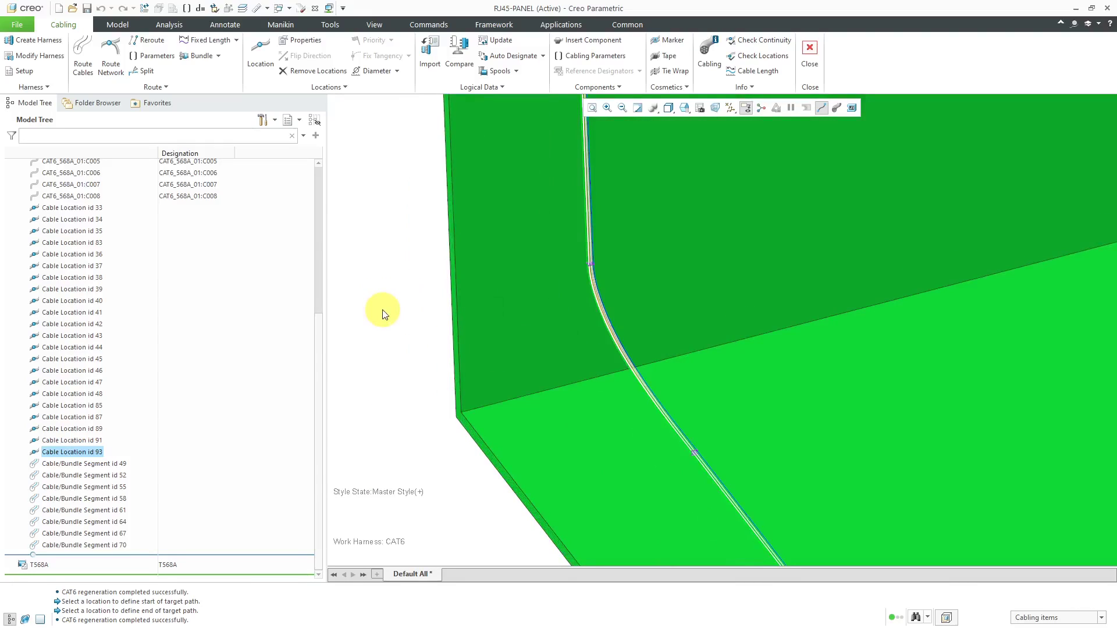
{"action": "left_click", "coordinate": [590, 264]}
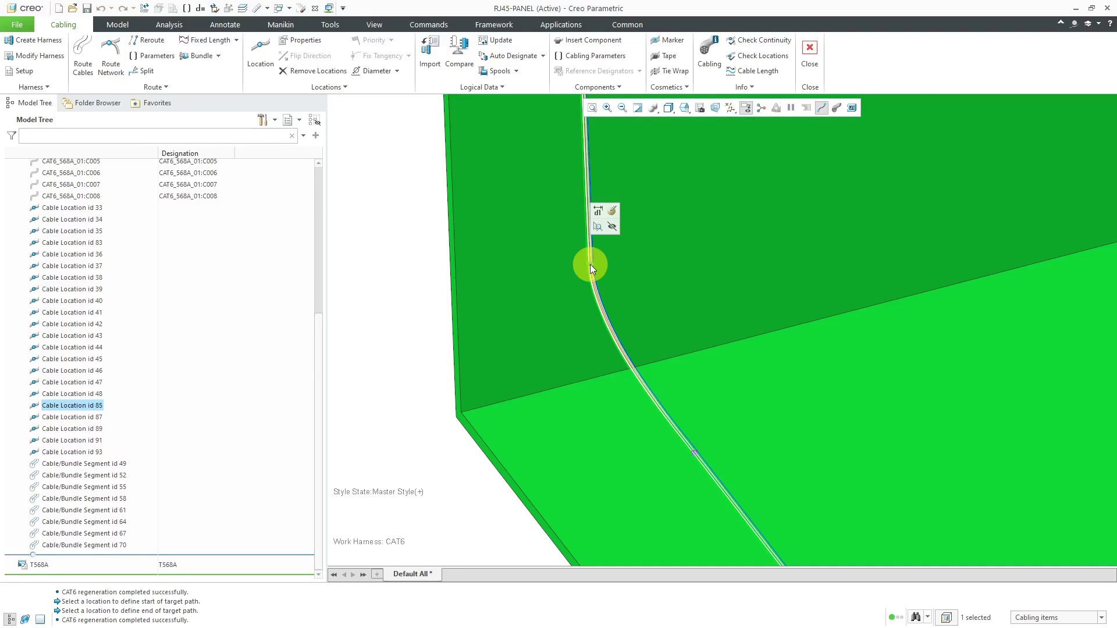
{"action": "left_click", "coordinate": [611, 210]}
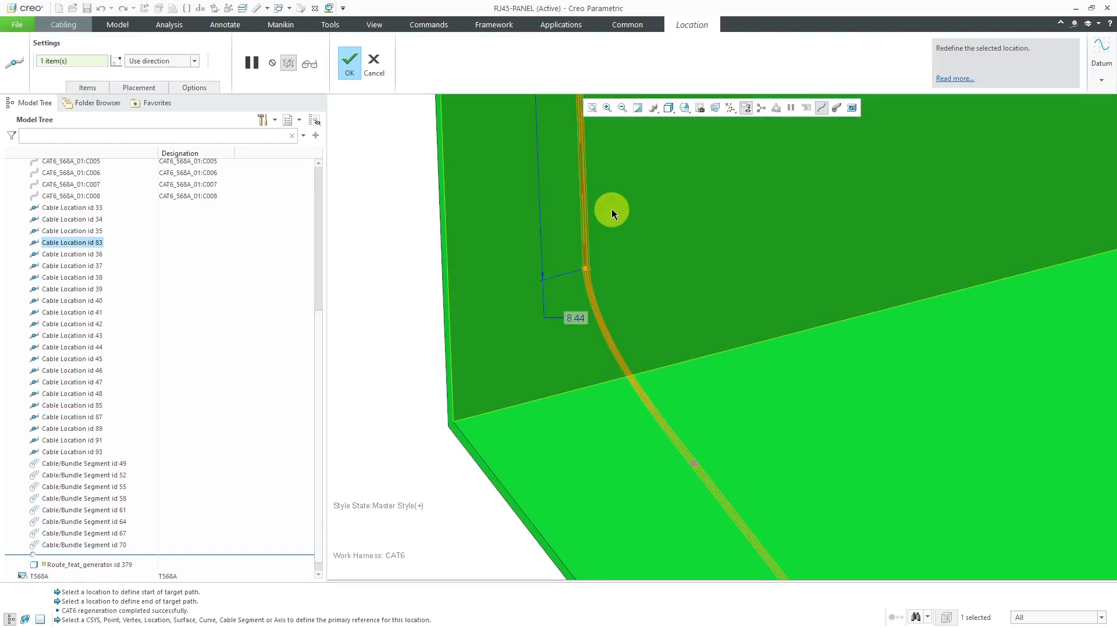
{"action": "left_click", "coordinate": [194, 87]}
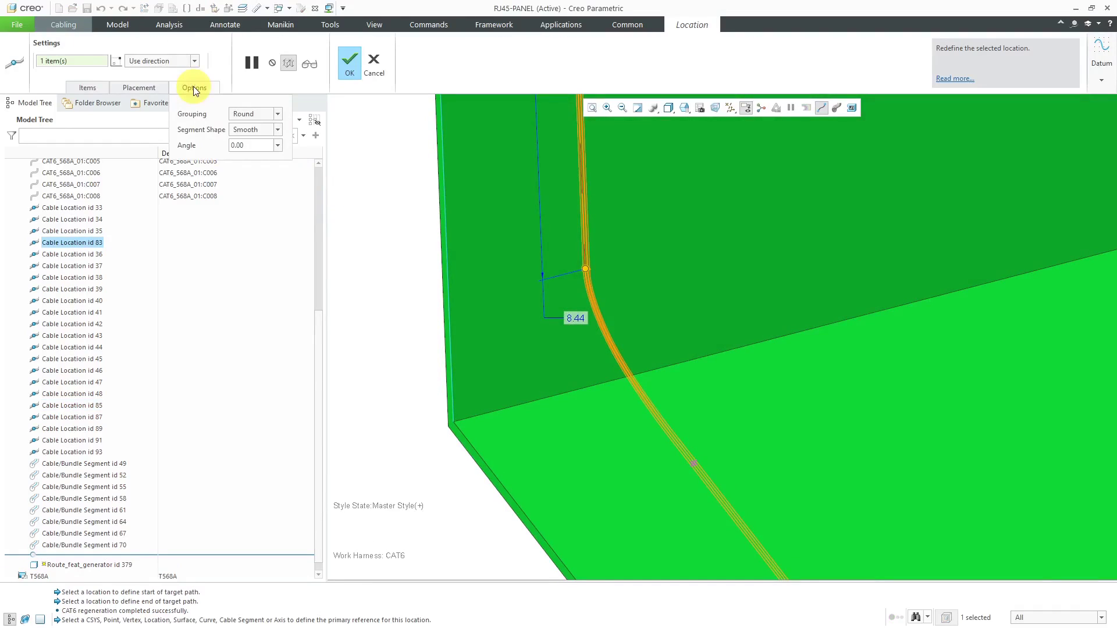
{"action": "left_click", "coordinate": [278, 114]}
{"action": "left_click", "coordinate": [259, 135]}
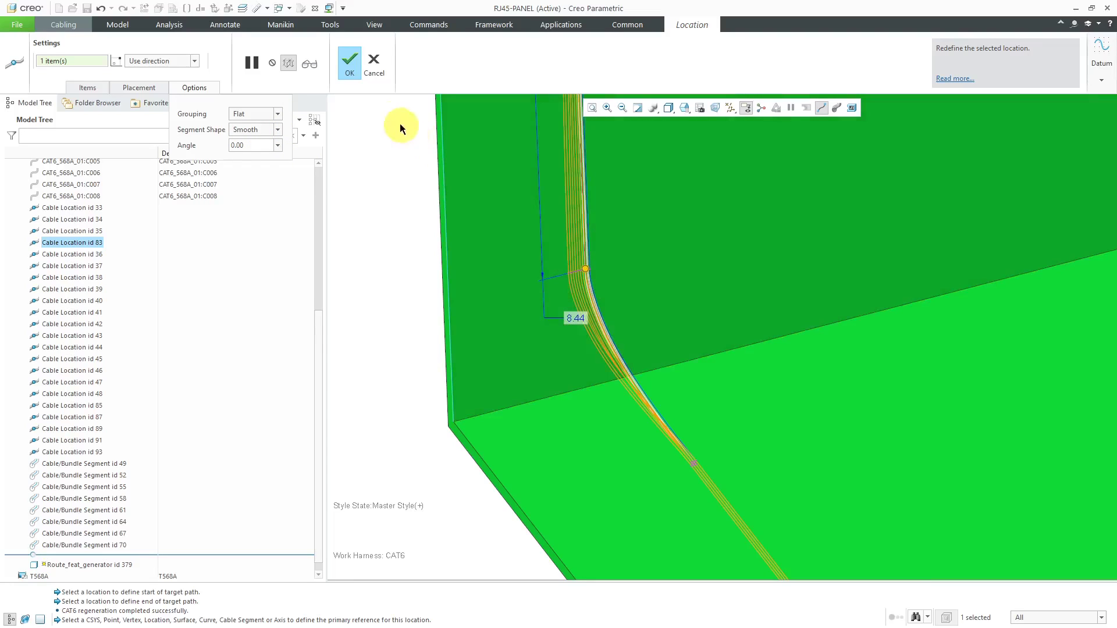
{"action": "left_click", "coordinate": [350, 64]}
- Move the base location just past the bend sideways towards the outer edge, in line with the location above, and set its grouping to Flat
{"action": "middle_click_drag", "start_coordinate": [588, 212], "coordinate": [620, 303]}
{"action": "left_click", "coordinate": [620, 305]}
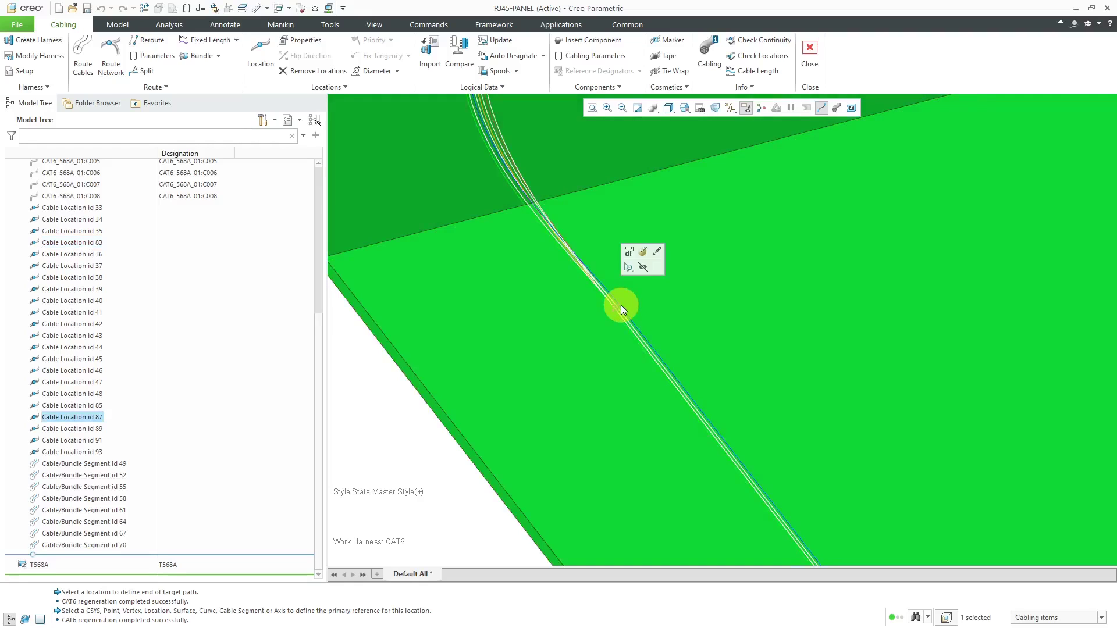
{"action": "left_click", "coordinate": [646, 252]}
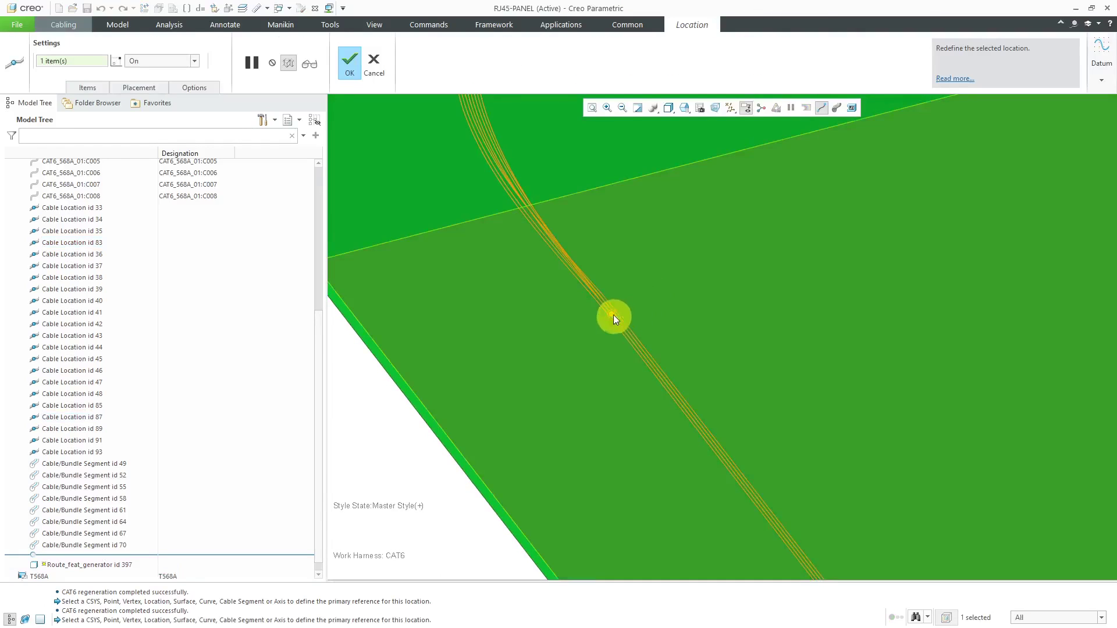
{"action": "middle_click_drag", "start_coordinate": [610, 316], "coordinate": [567, 324]}
{"action": "left_click_drag", "start_coordinate": [567, 324], "coordinate": [561, 323]}
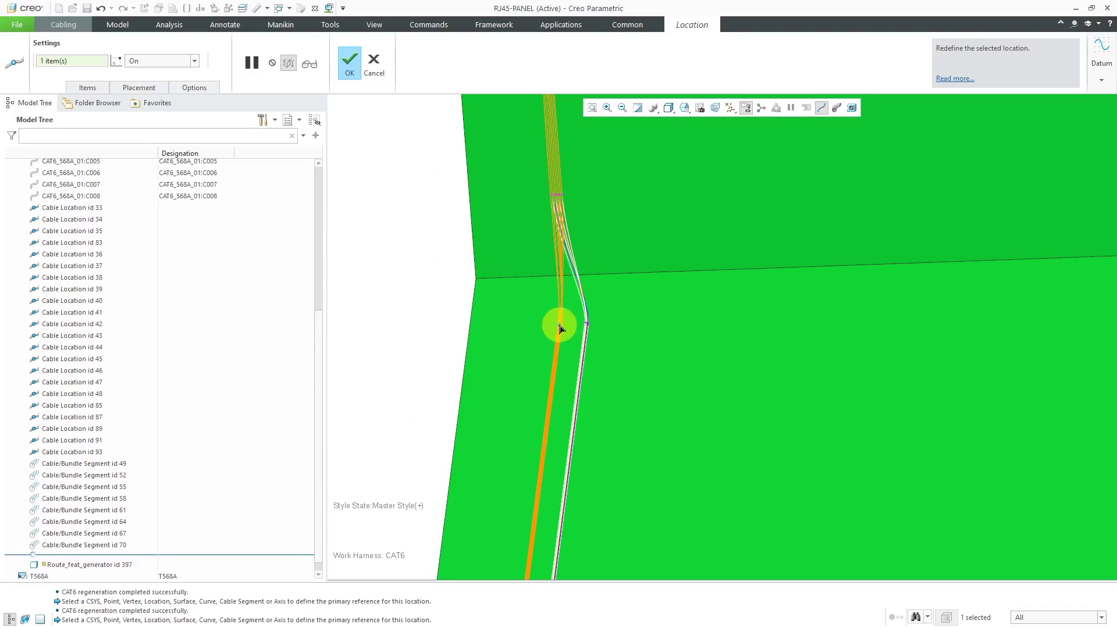
{"action": "left_click", "coordinate": [206, 87]}
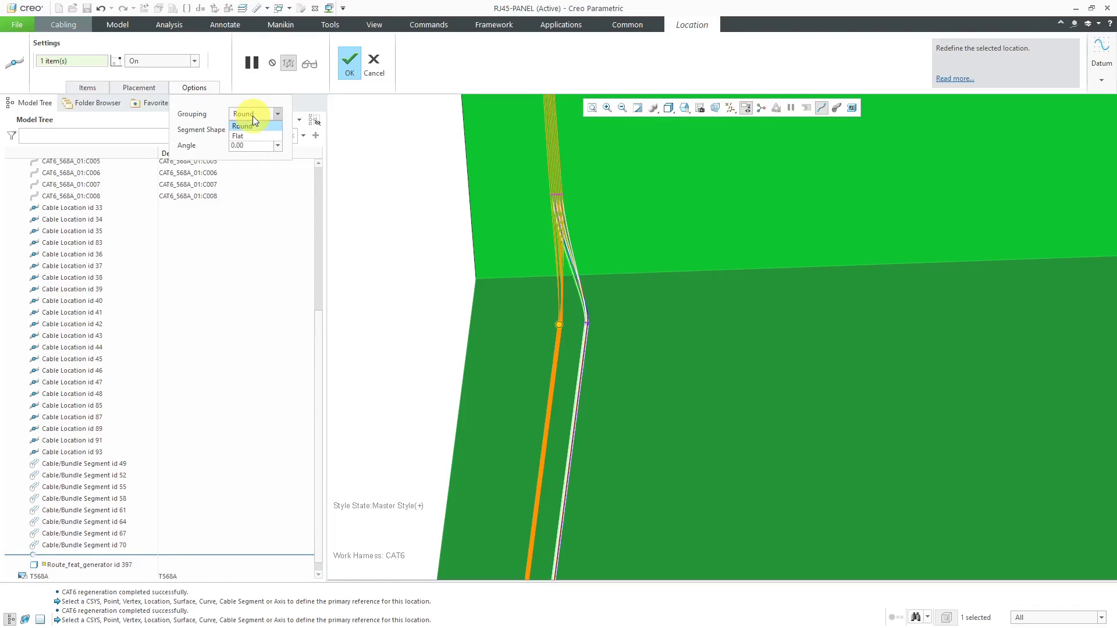
{"action": "left_click", "coordinate": [243, 135]}
{"action": "left_click", "coordinate": [351, 62]}
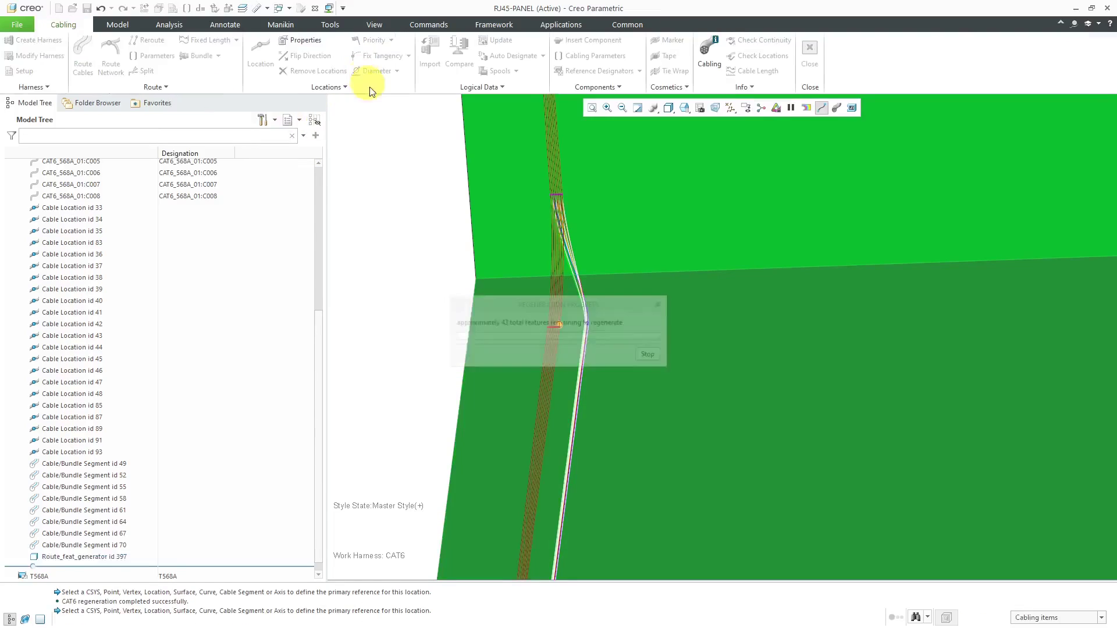
- Display the cables with their true thickness and examine the flat conductor group around the bend
{"action": "middle_click_drag", "start_coordinate": [547, 269], "coordinate": [802, 120]}
{"action": "left_click", "coordinate": [836, 108]}
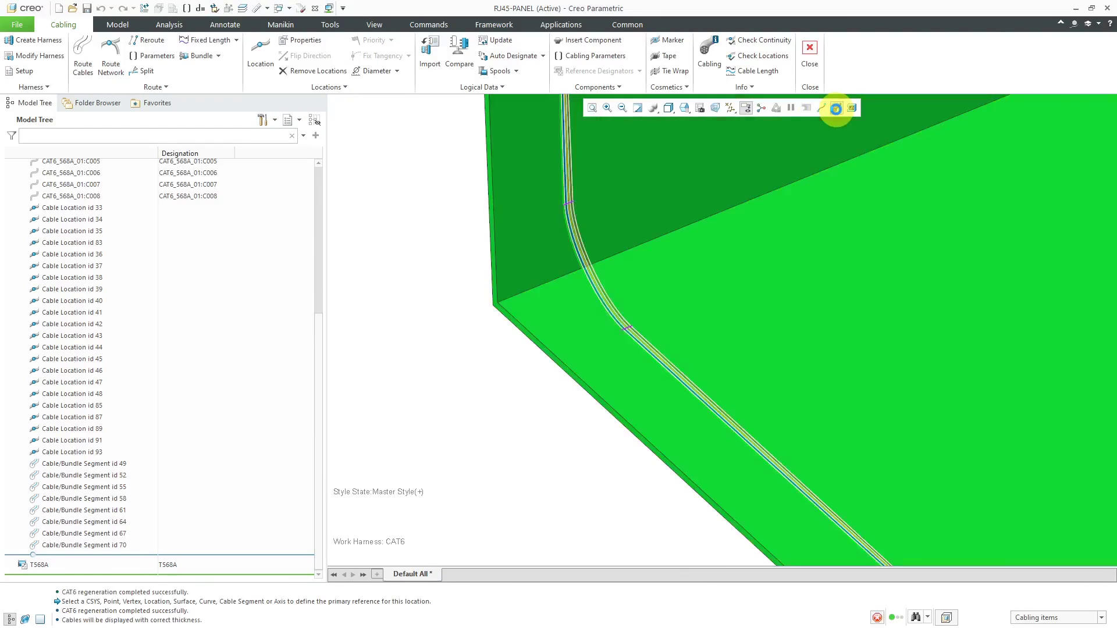
{"action": "scroll", "coordinate": [598, 280], "scroll_direction": "up", "scroll_amount": 3}
{"action": "scroll", "coordinate": [596, 283], "scroll_direction": "up", "scroll_amount": 4}
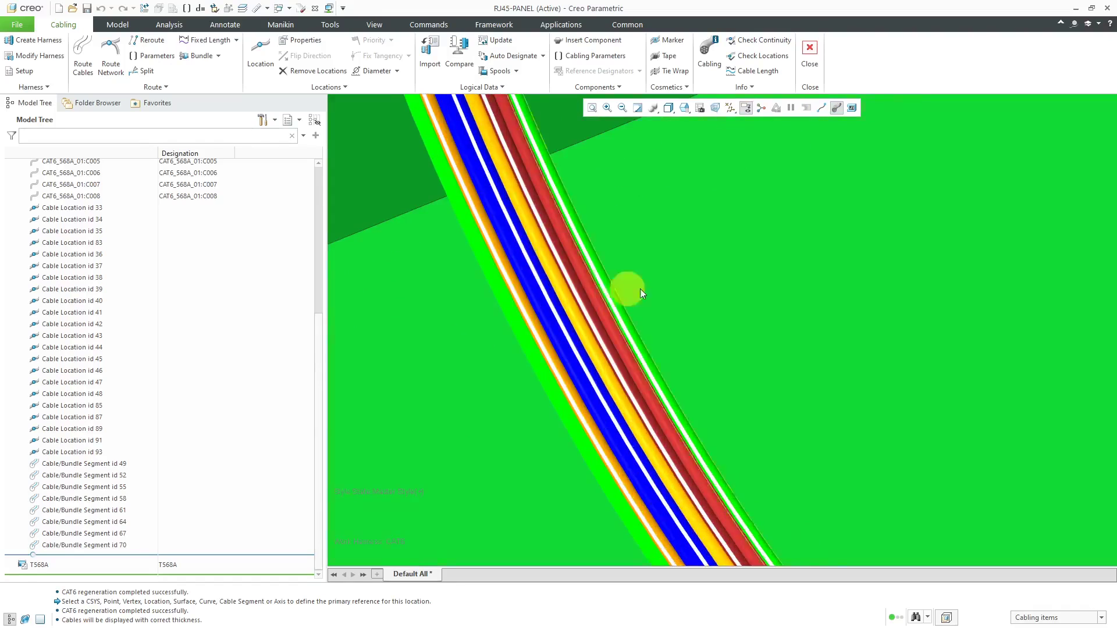
{"action": "scroll", "coordinate": [581, 292], "scroll_direction": "up", "scroll_amount": 2}
{"action": "scroll", "coordinate": [581, 292], "scroll_direction": "down", "scroll_amount": 2}
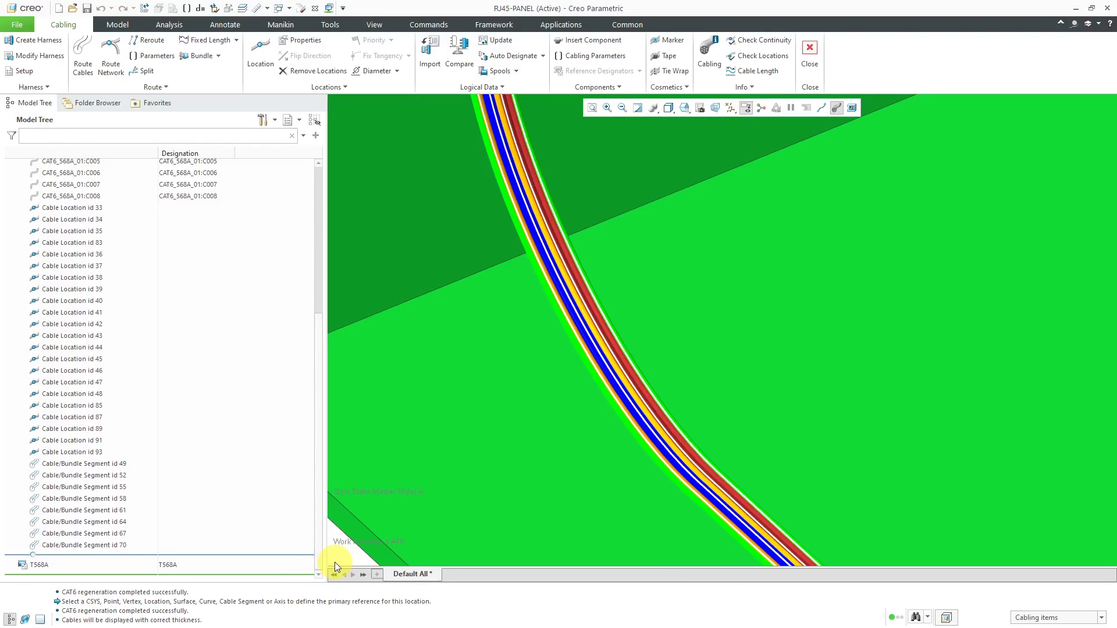
- Disable preselection highlighting in the program's selection options
{"action": "left_click", "coordinate": [19, 23]}
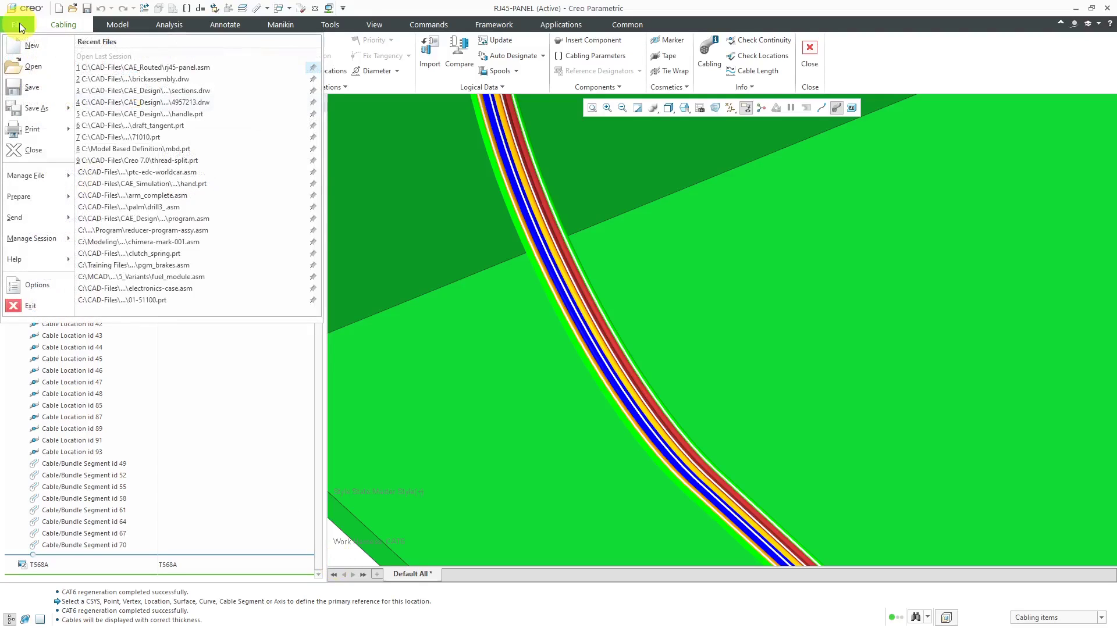
{"action": "left_click", "coordinate": [41, 286]}
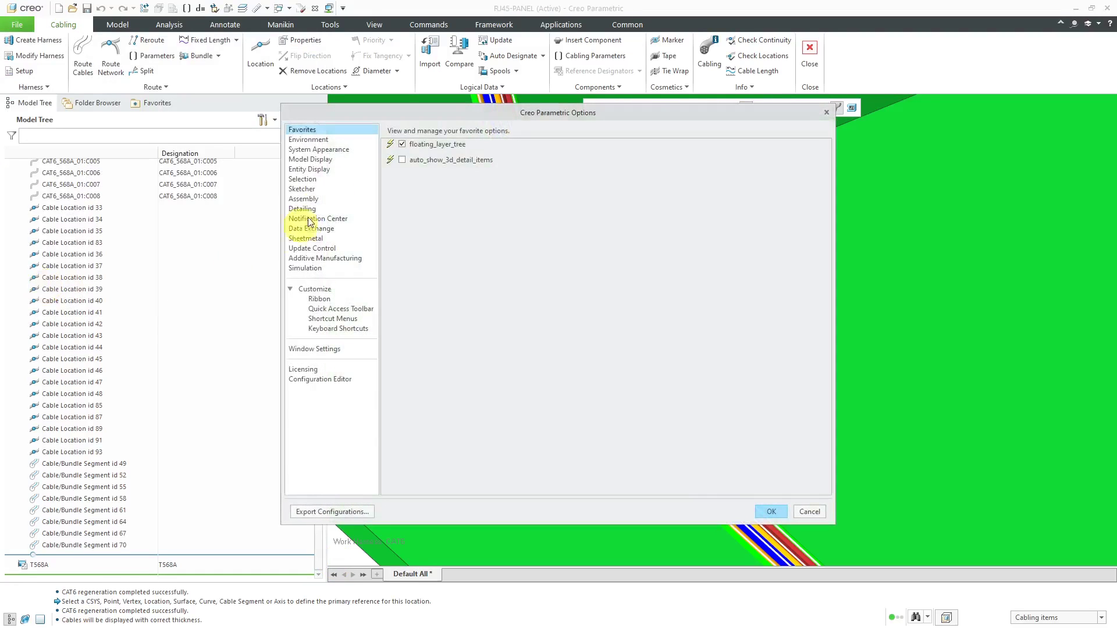
{"action": "left_click", "coordinate": [303, 179]}
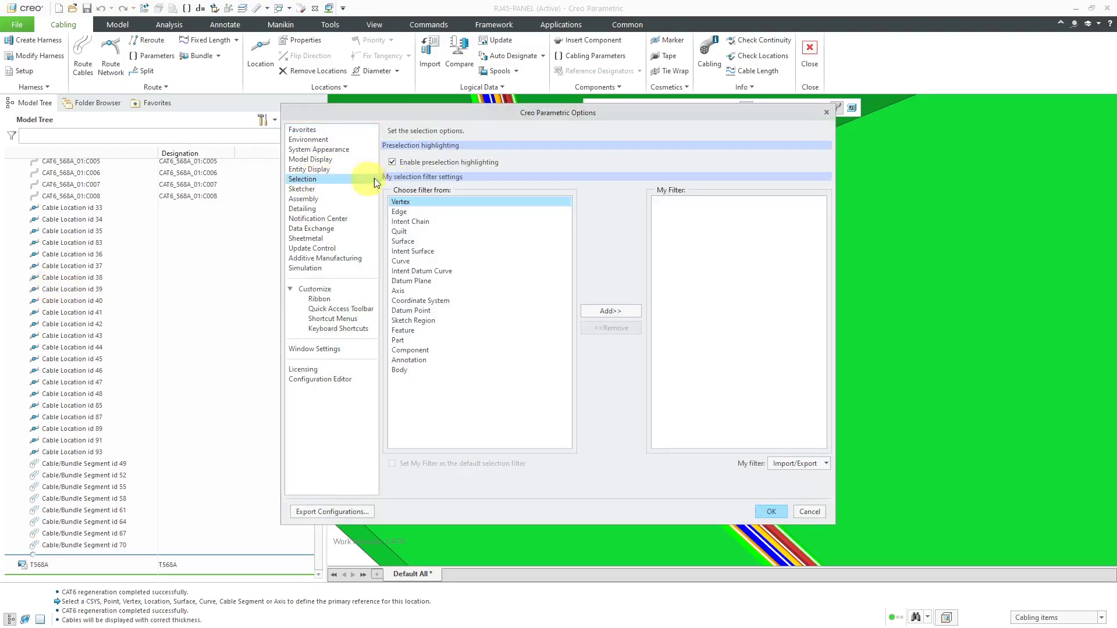
{"action": "left_click", "coordinate": [392, 162]}
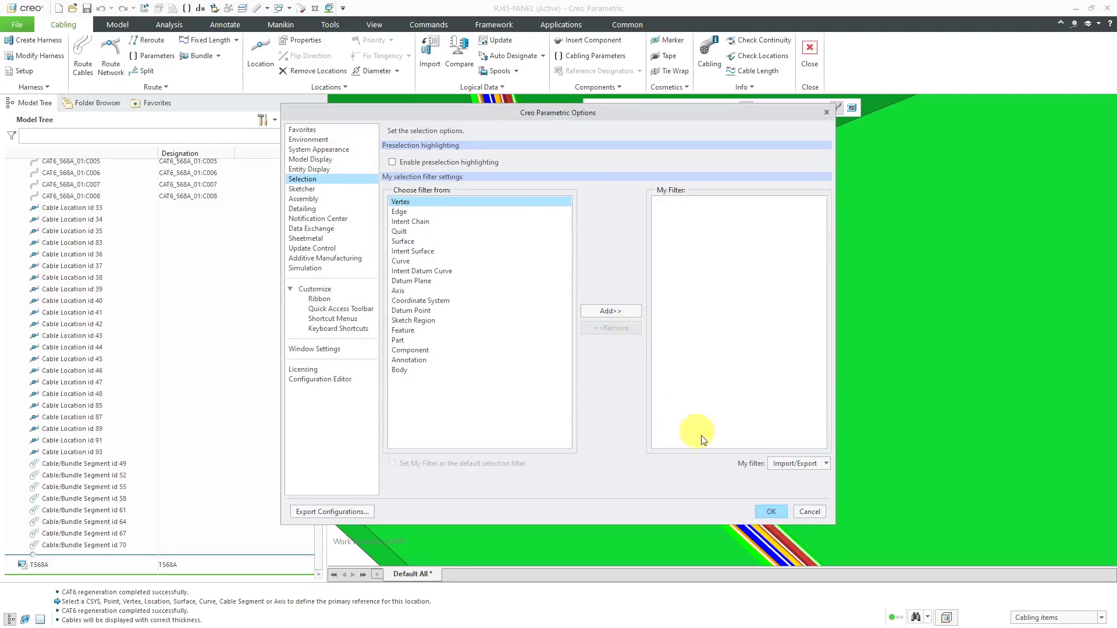
{"action": "left_click", "coordinate": [770, 513]}
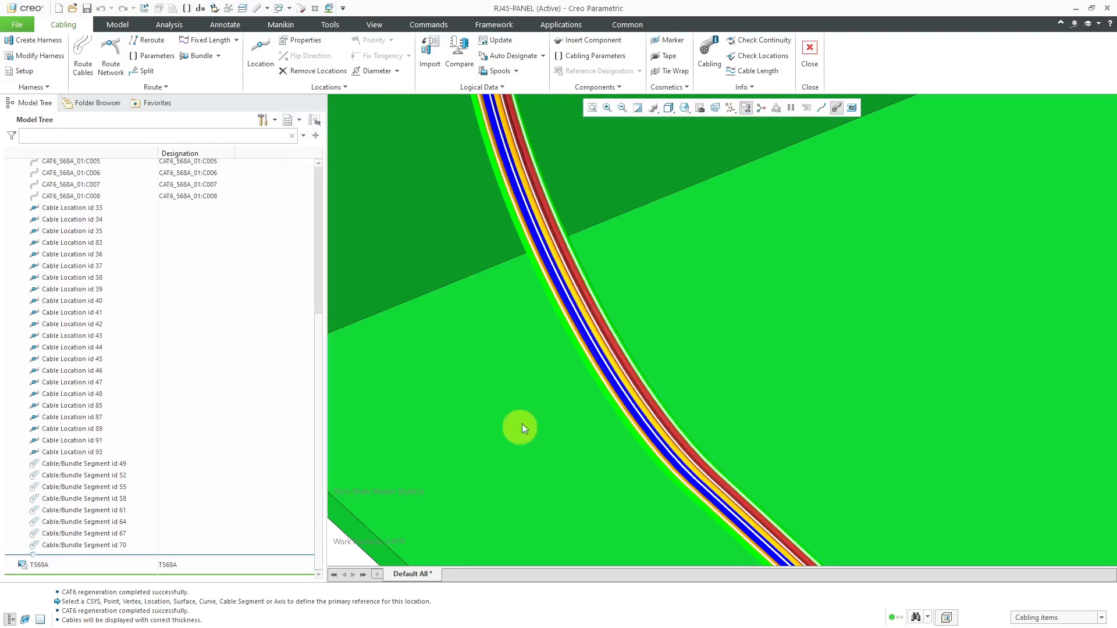
- Examine the striped conductors up close and open the Striped Cable Appearance definitions
{"action": "scroll", "coordinate": [479, 264], "scroll_direction": "down", "scroll_amount": 2}
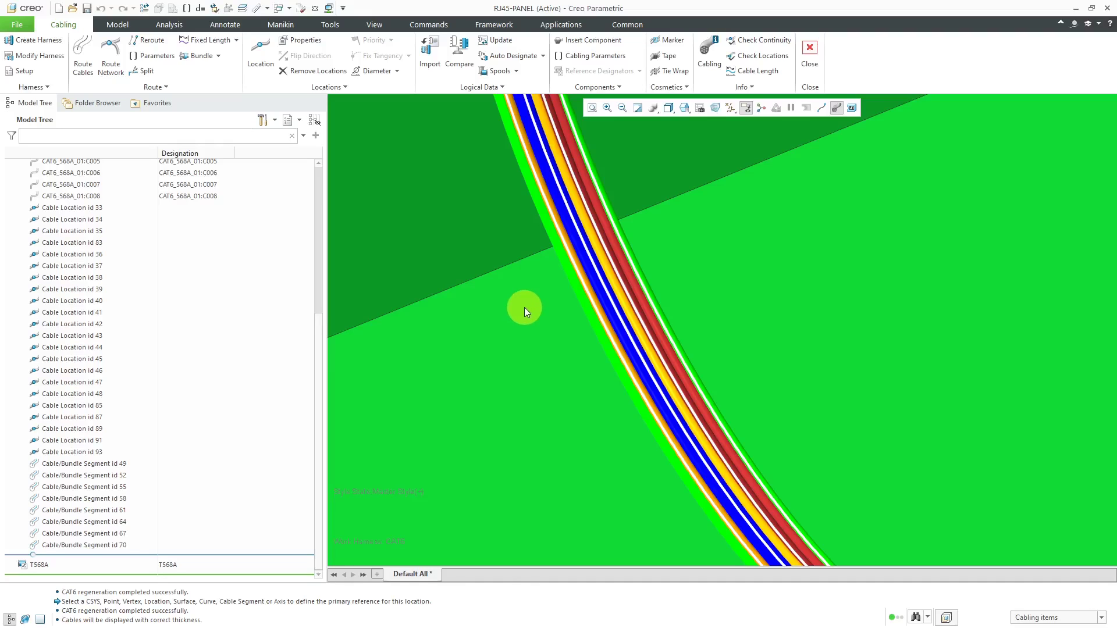
{"action": "scroll", "coordinate": [600, 304], "scroll_direction": "up", "scroll_amount": 6}
{"action": "scroll", "coordinate": [600, 304], "scroll_direction": "down", "scroll_amount": 4}
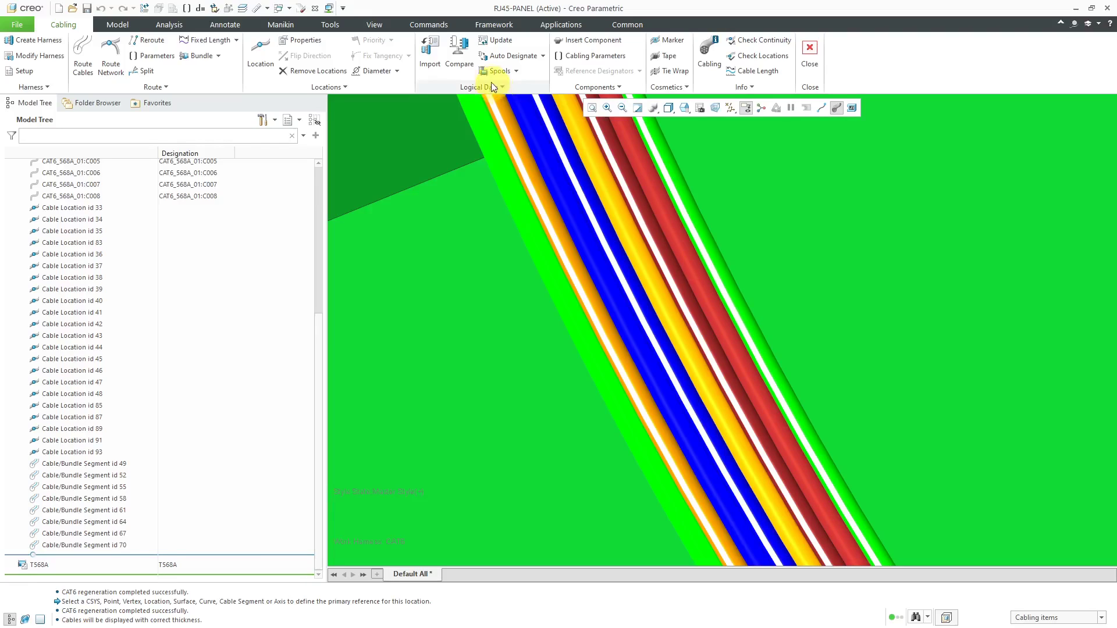
{"action": "left_click", "coordinate": [516, 71]}
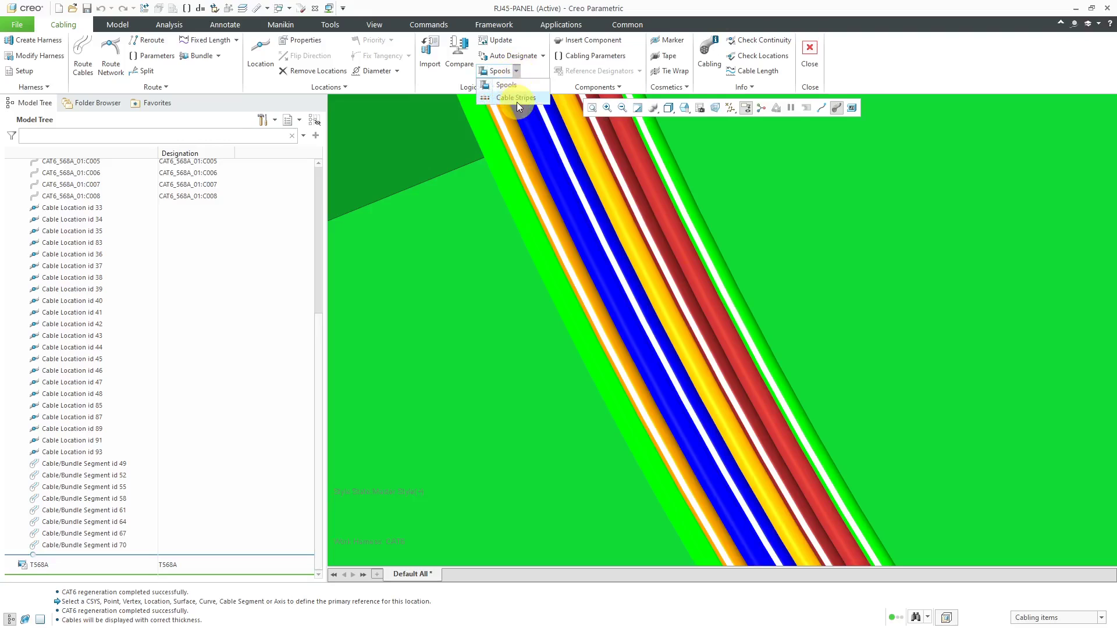
{"action": "left_click", "coordinate": [512, 98]}
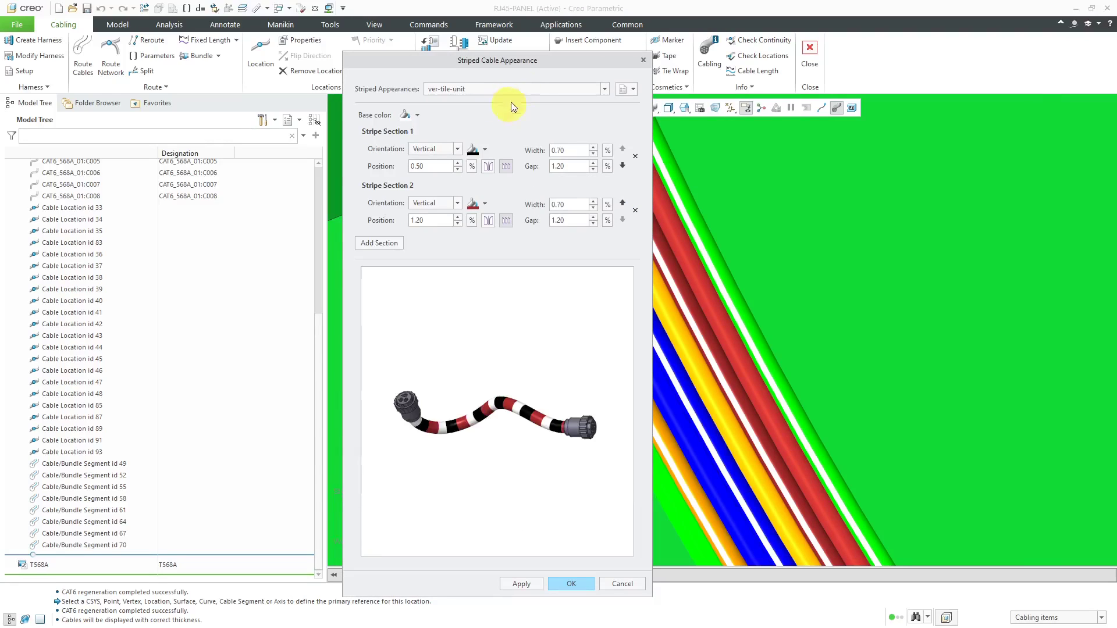
- Review the available striped appearances in the Striped Cable Appearance definitions and close them
{"action": "left_click", "coordinate": [523, 88]}
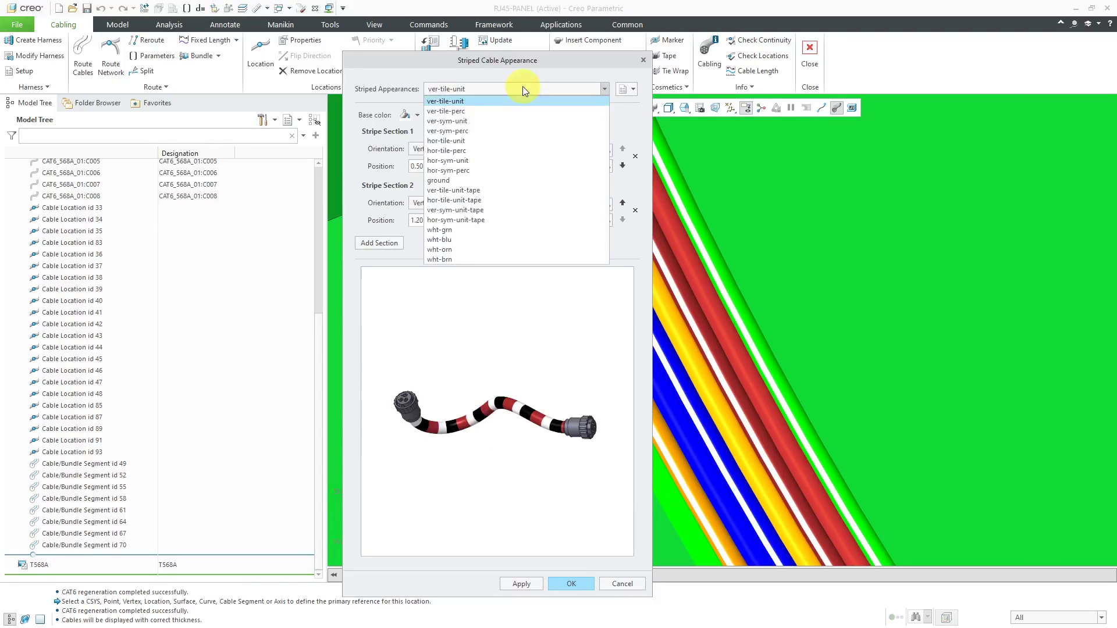
{"action": "left_click", "coordinate": [523, 88]}
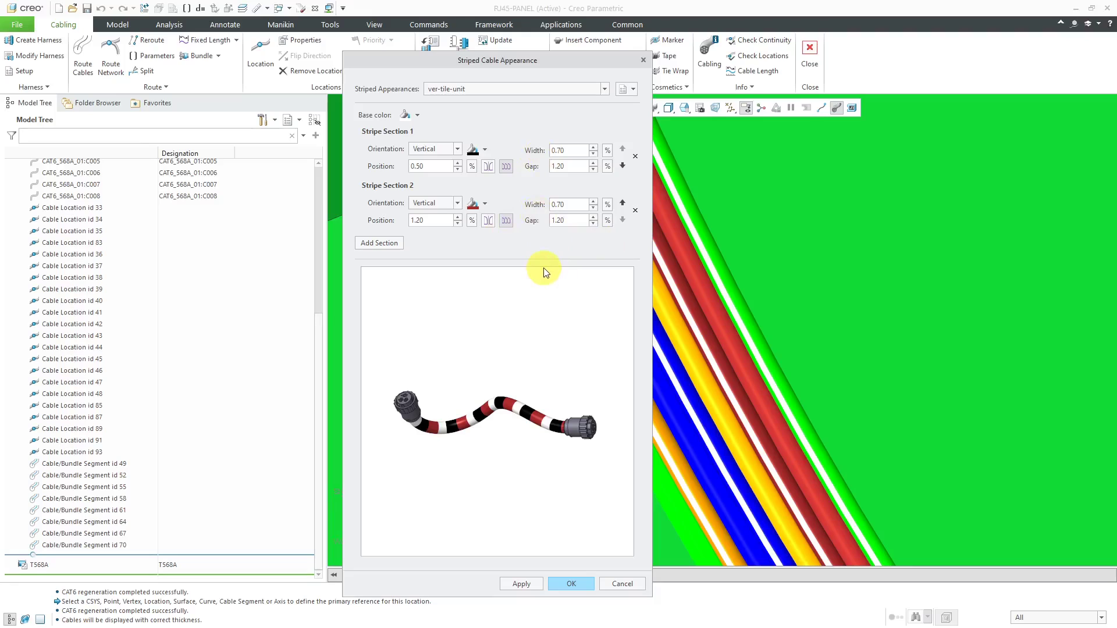
{"action": "left_click", "coordinate": [564, 583]}
{"action": "scroll", "coordinate": [599, 355], "scroll_direction": "down", "scroll_amount": 5}
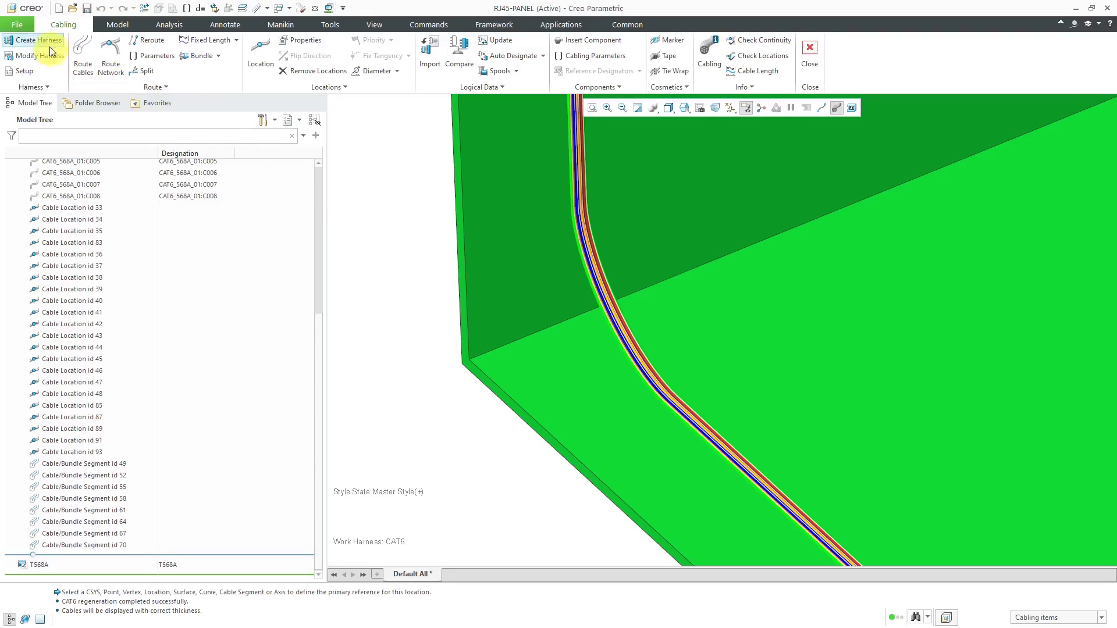
- Open the configuration editor and find the options matching the keyword "stripe"
{"action": "left_click", "coordinate": [19, 29]}
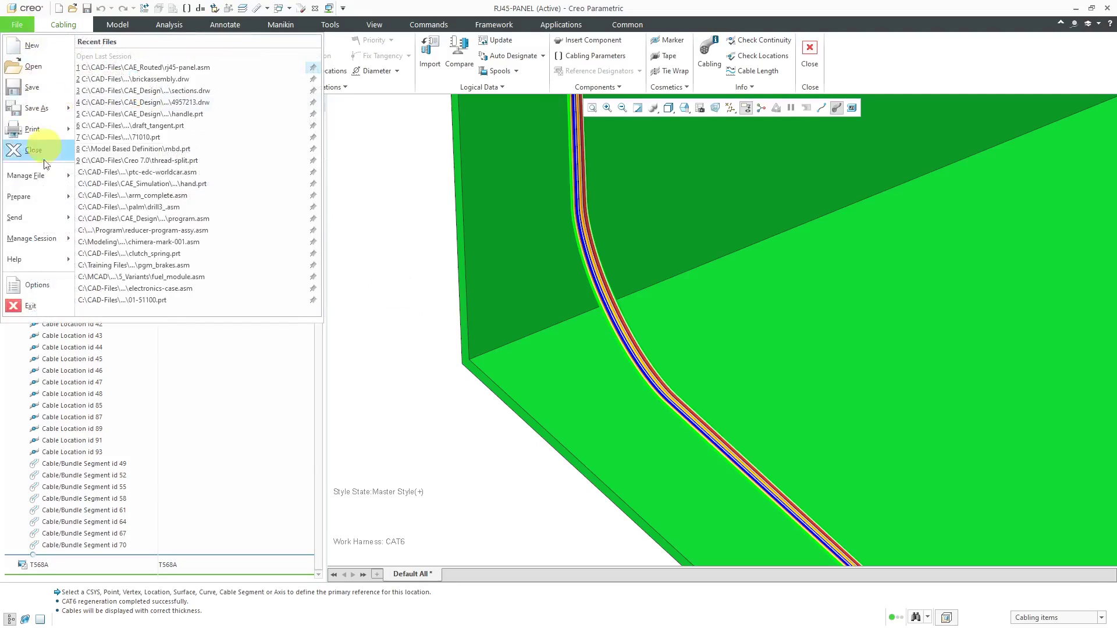
{"action": "left_click", "coordinate": [55, 288]}
{"action": "left_click", "coordinate": [327, 379]}
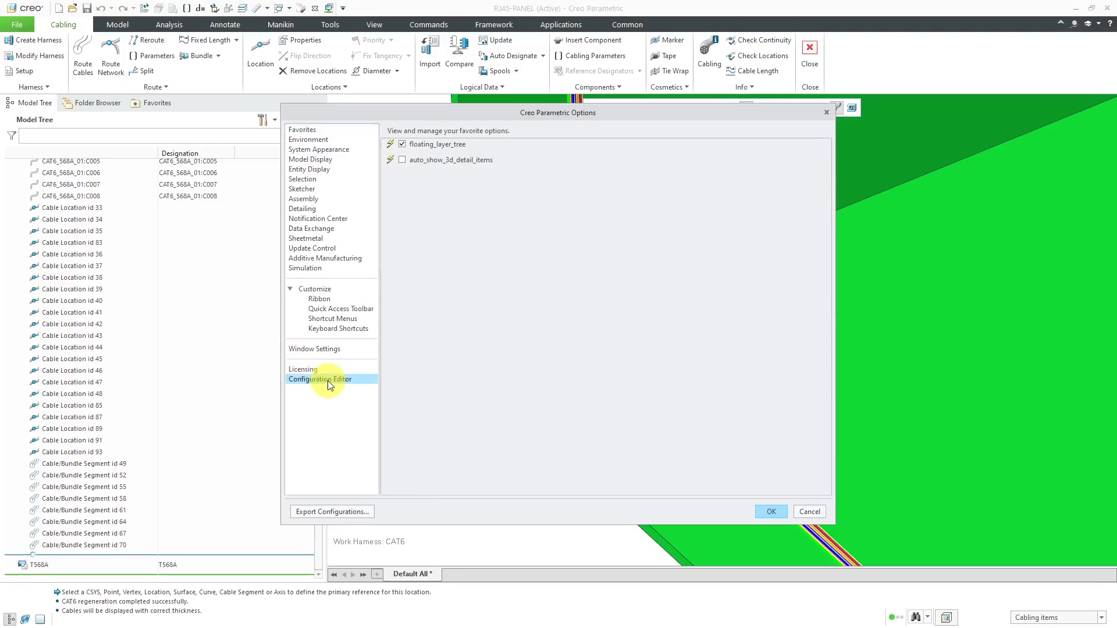
{"action": "left_click", "coordinate": [431, 486]}
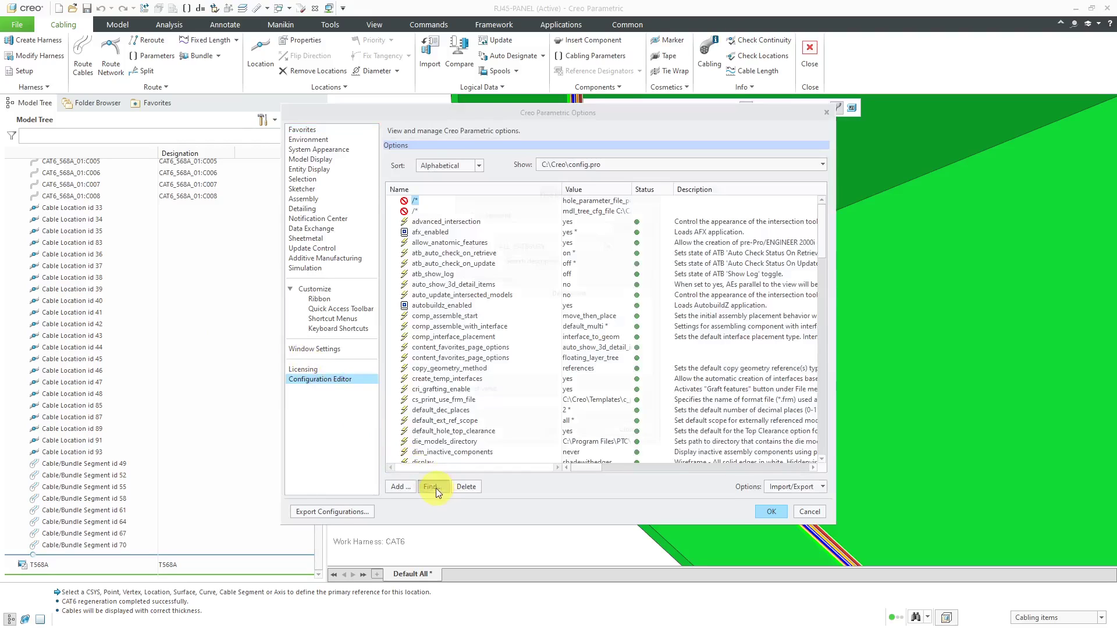
{"action": "type", "text": "stripe"}
{"action": "key", "text": "Return"}
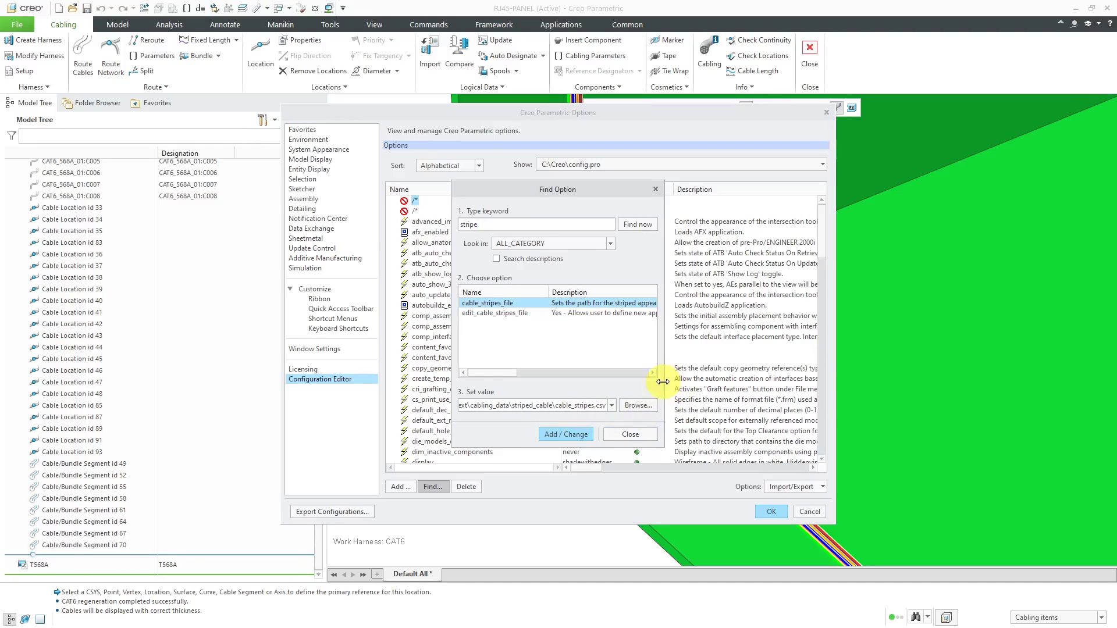
- Browse to the C:\Creo\Cabling folder and pick cable_stripes.csv as the value for the cable_stripes_file option
{"action": "left_click_drag", "start_coordinate": [662, 382], "coordinate": [775, 382]}
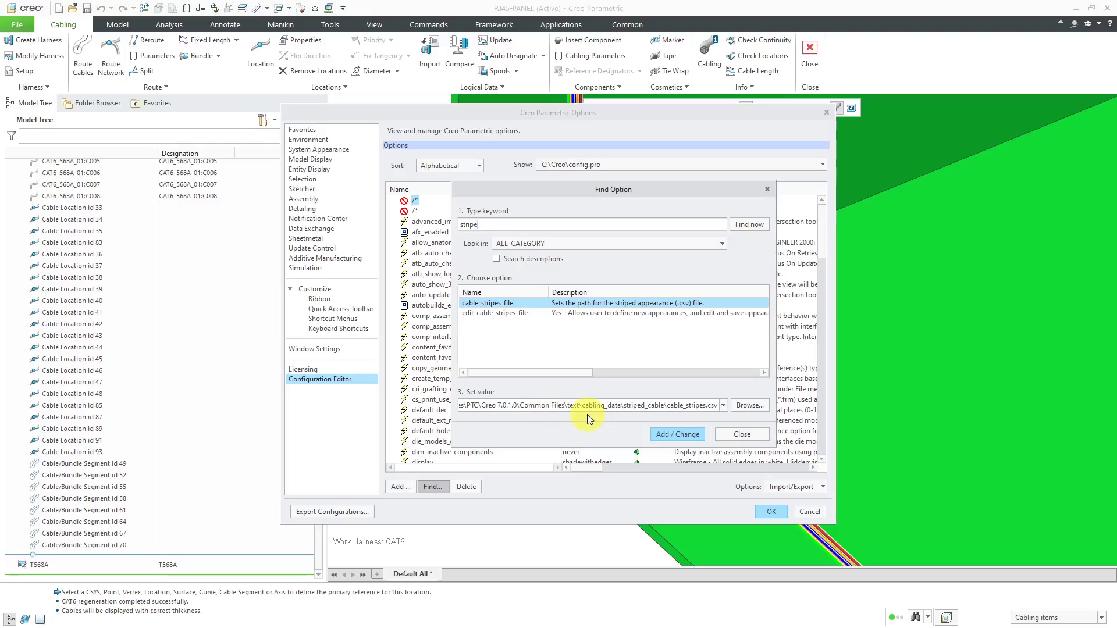
{"action": "left_click", "coordinate": [749, 406]}
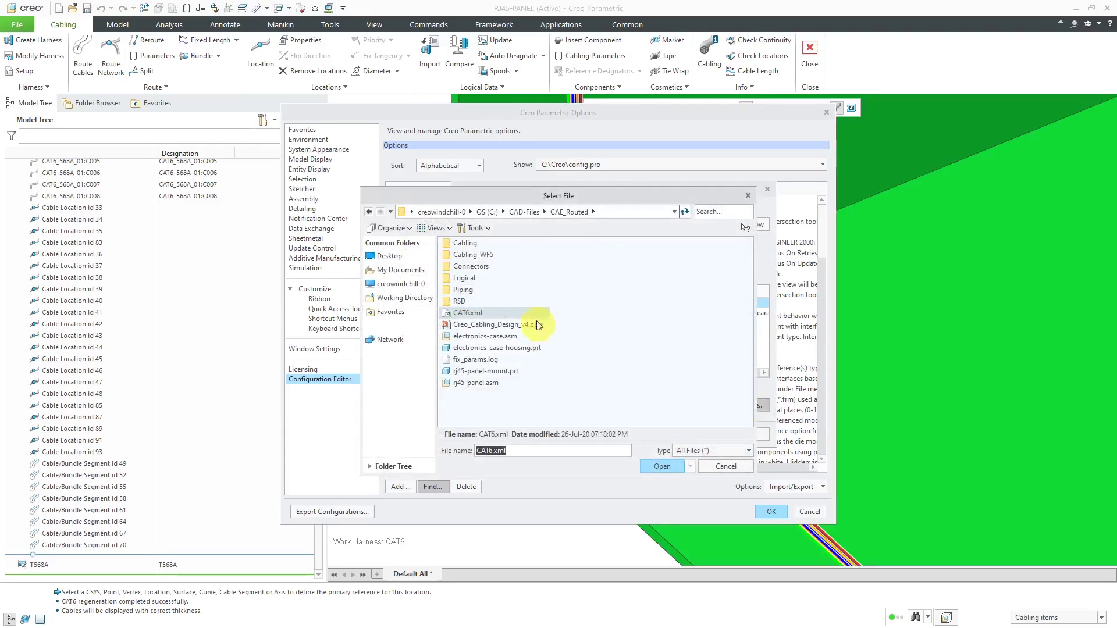
{"action": "left_click", "coordinate": [487, 212]}
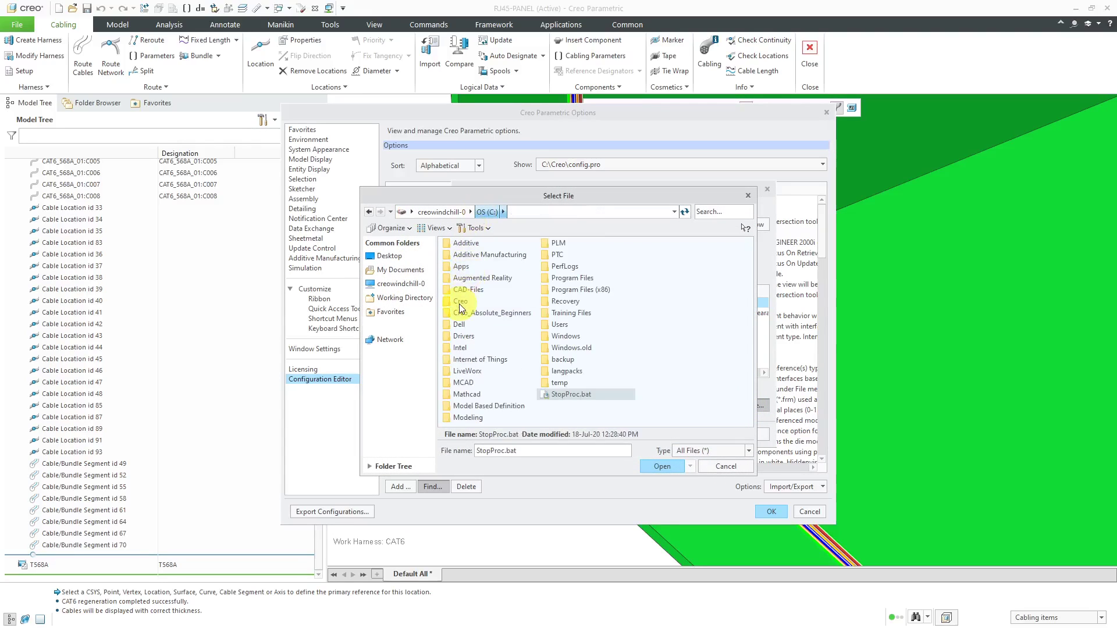
{"action": "double_click", "coordinate": [461, 301]}
{"action": "double_click", "coordinate": [468, 266]}
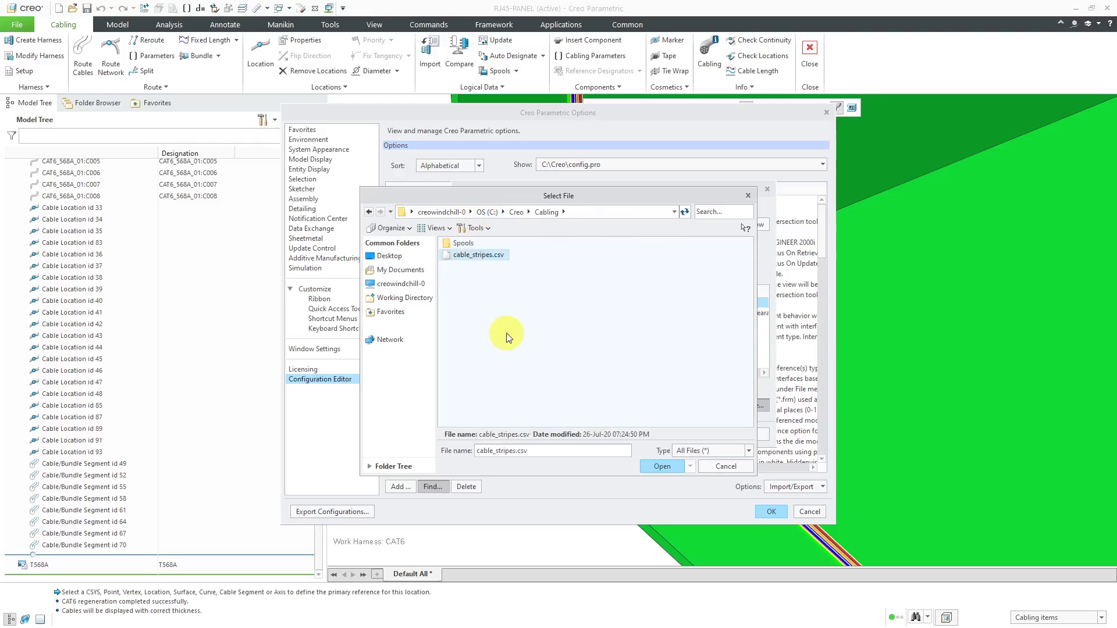
{"action": "left_click", "coordinate": [657, 467]}
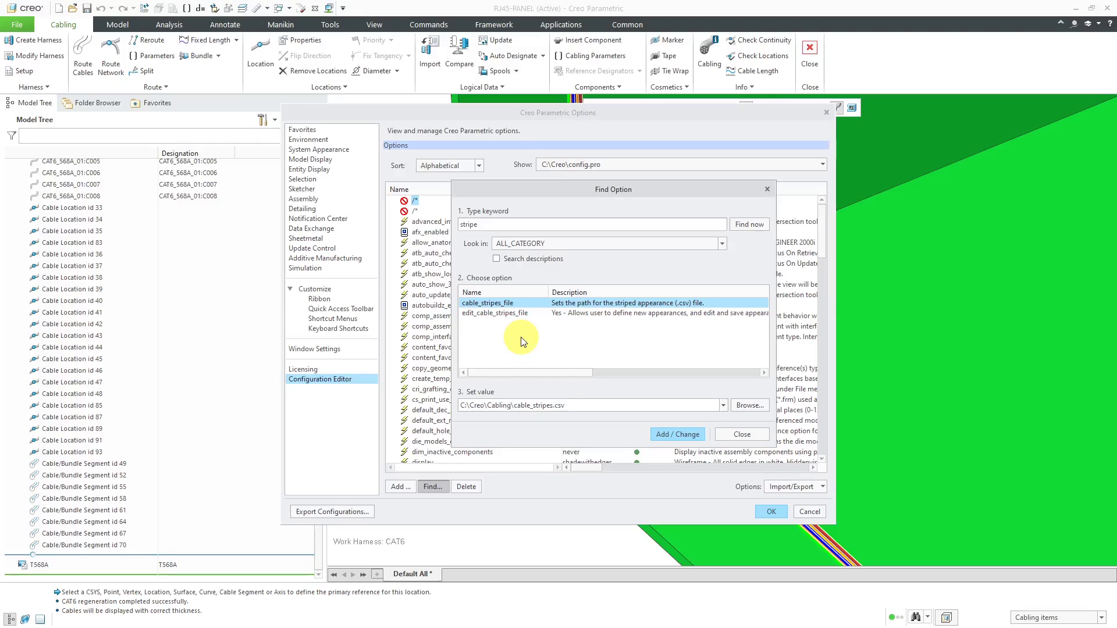
- Add the edit_cable_stripes_file option as yes and set cable_stripes_file to C:\Creo\Cabling\cable_stripes.csv
{"action": "left_click", "coordinate": [496, 314]}
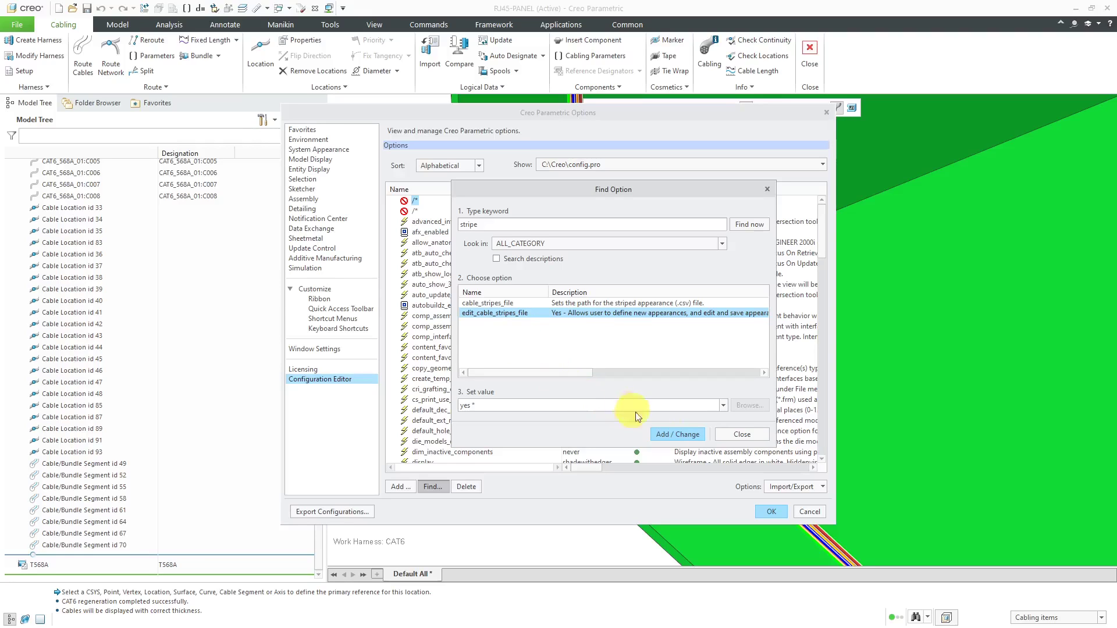
{"action": "left_click", "coordinate": [673, 433]}
{"action": "left_click", "coordinate": [519, 302]}
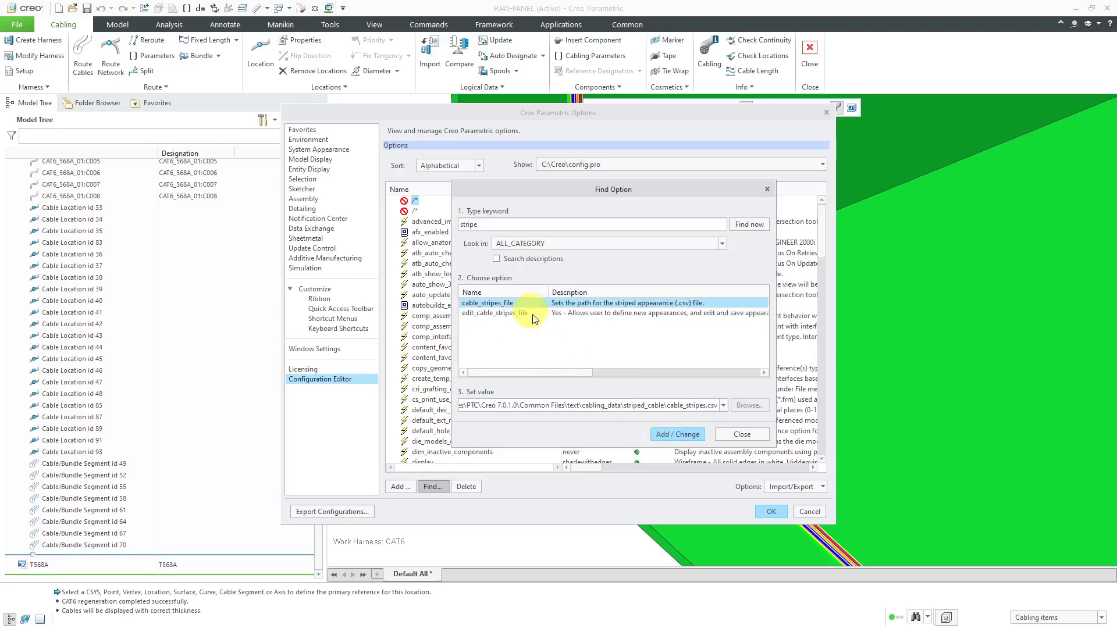
{"action": "left_click", "coordinate": [747, 406]}
{"action": "left_click", "coordinate": [483, 256]}
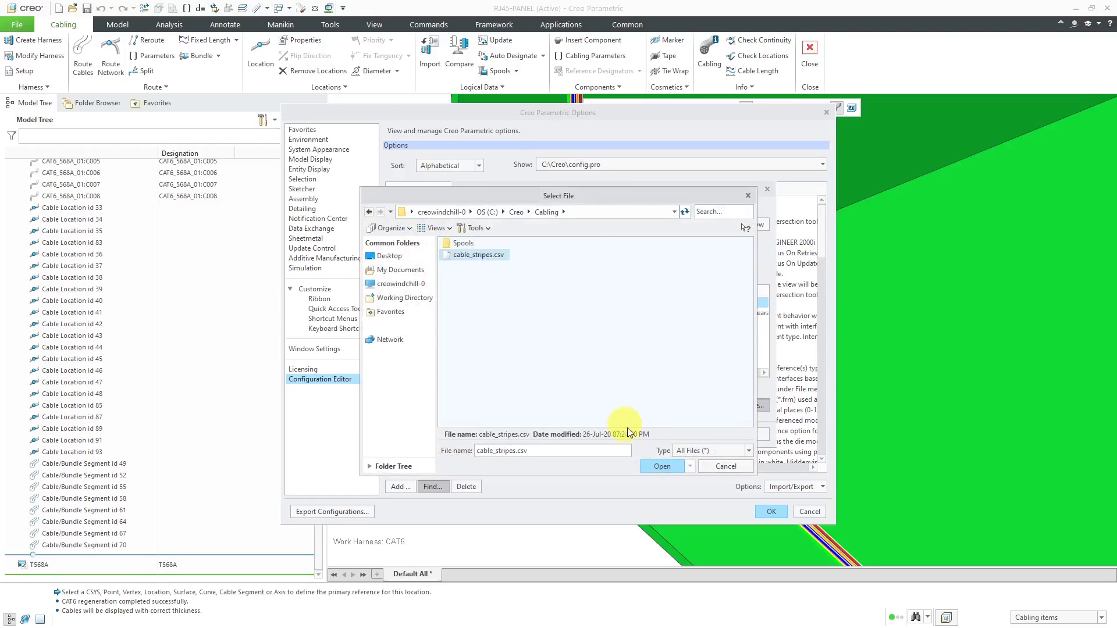
{"action": "left_click", "coordinate": [658, 464]}
{"action": "left_click", "coordinate": [675, 434]}
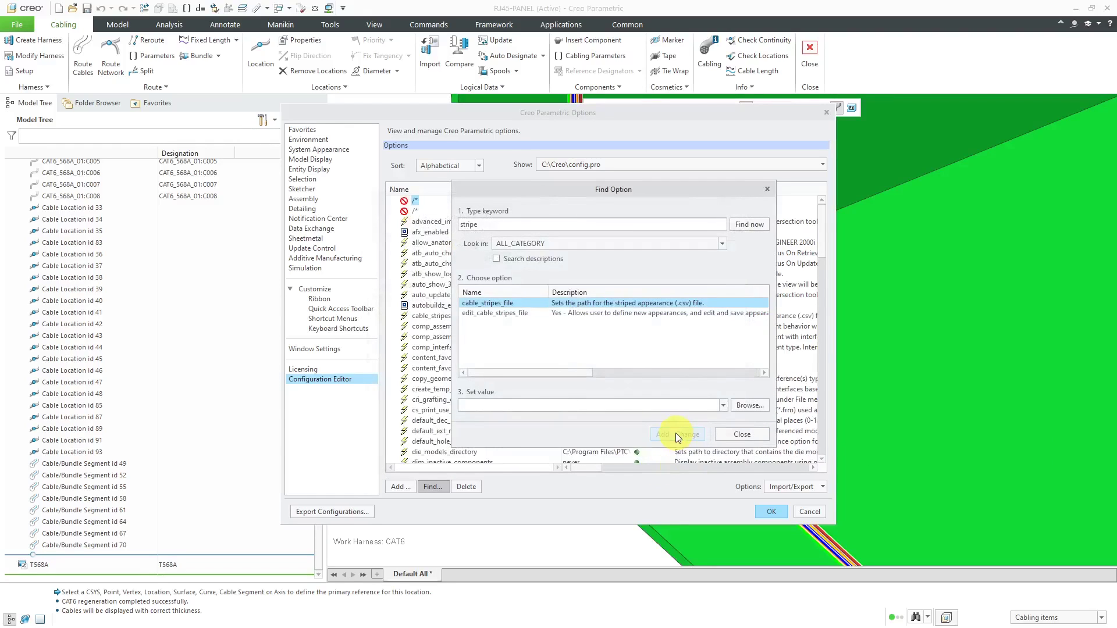
{"action": "left_click", "coordinate": [737, 434]}
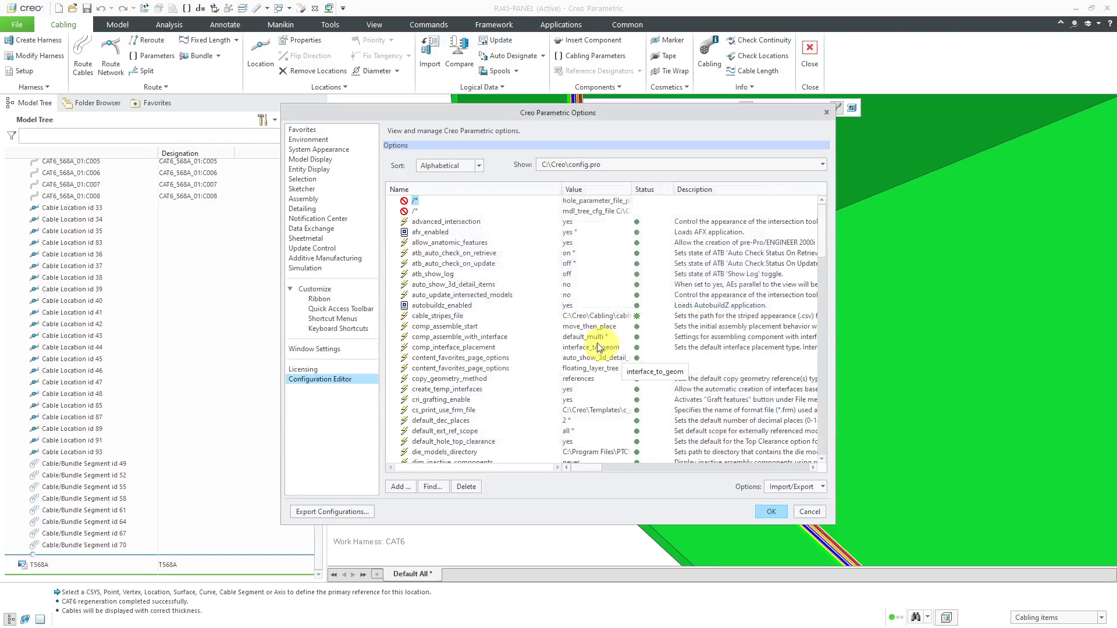
- Apply the option changes to the current session only, without saving them to a configuration file
{"action": "left_click", "coordinate": [771, 512]}
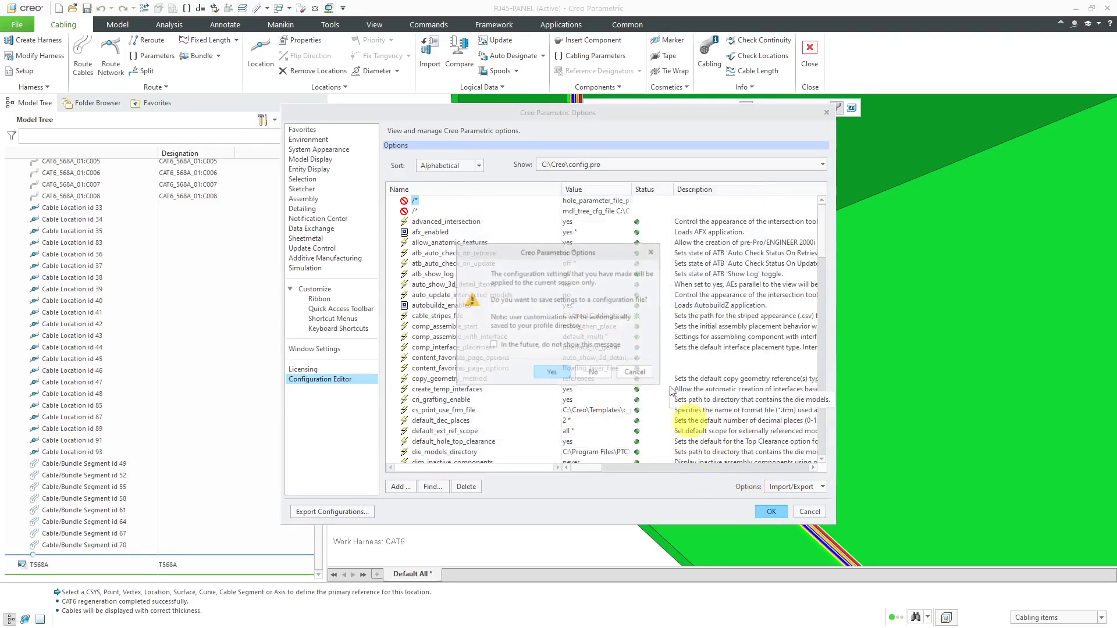
{"action": "left_click", "coordinate": [595, 375]}
{"action": "scroll", "coordinate": [521, 361], "scroll_direction": "down", "scroll_amount": 5}
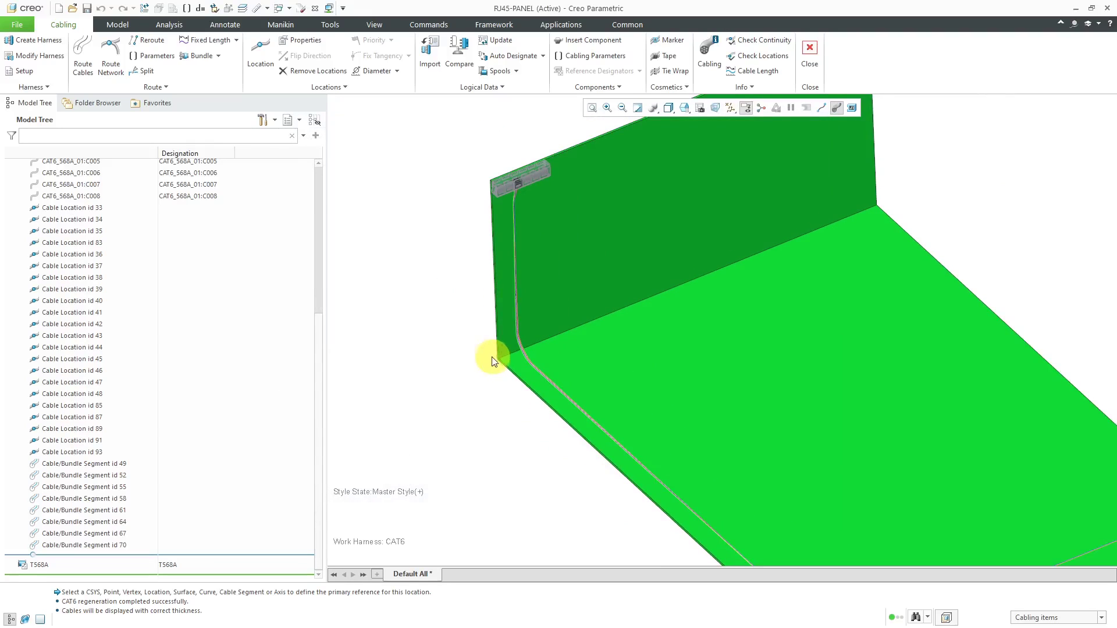